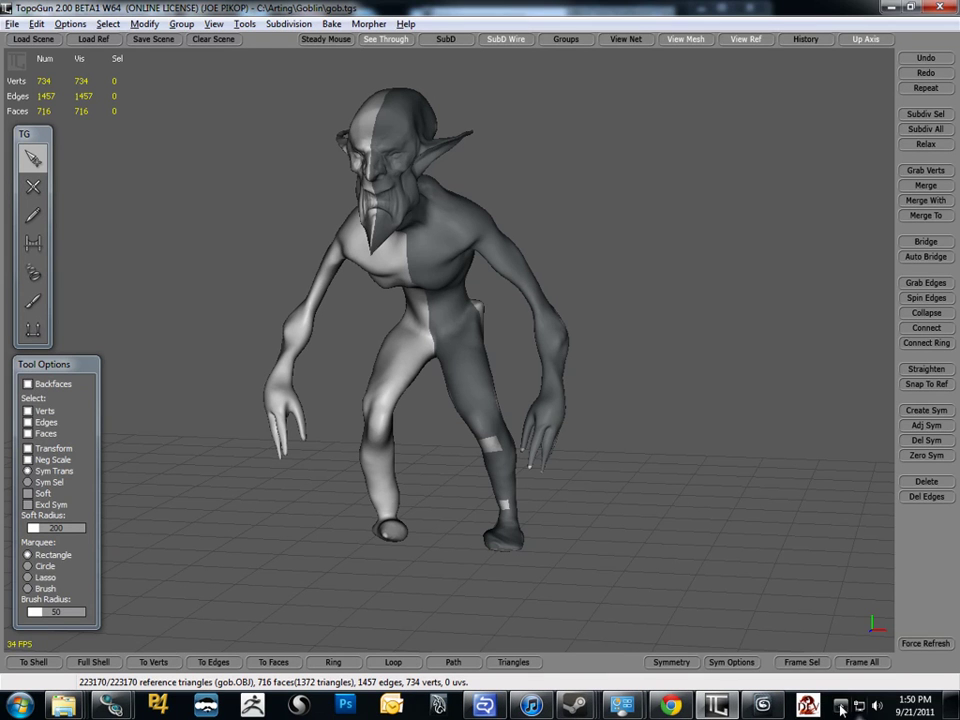
{"action": "left_click", "coordinate": [841, 709]}
{"action": "left_click", "coordinate": [841, 709]}
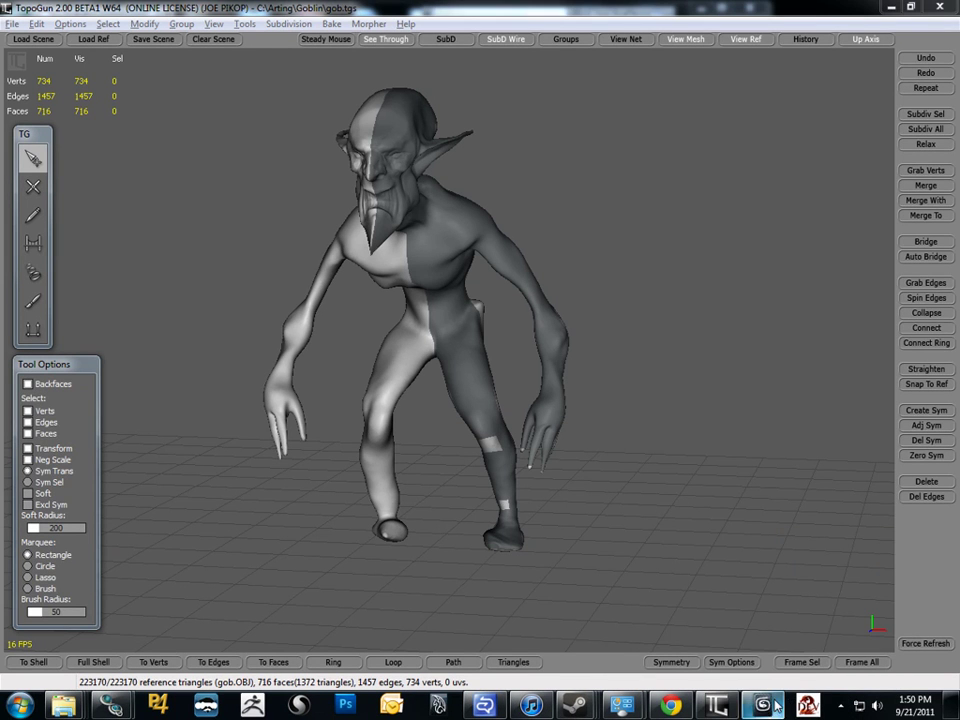
{"action": "mouse_move", "coordinate": [777, 706]}
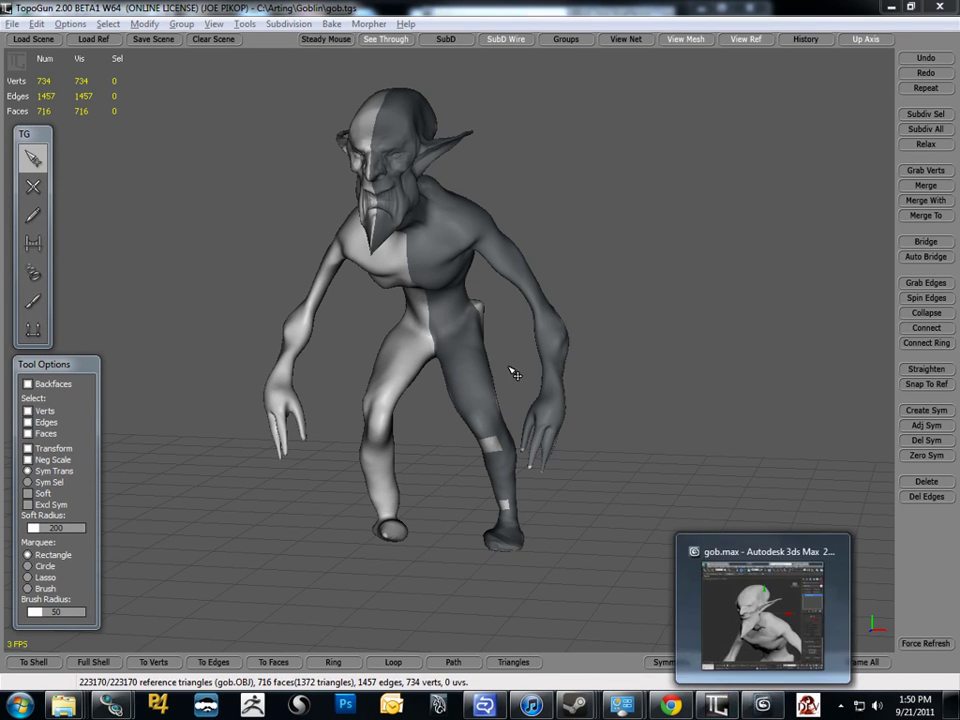
{"action": "right_click_drag", "start_coordinate": [512, 373], "coordinate": [349, 233]}
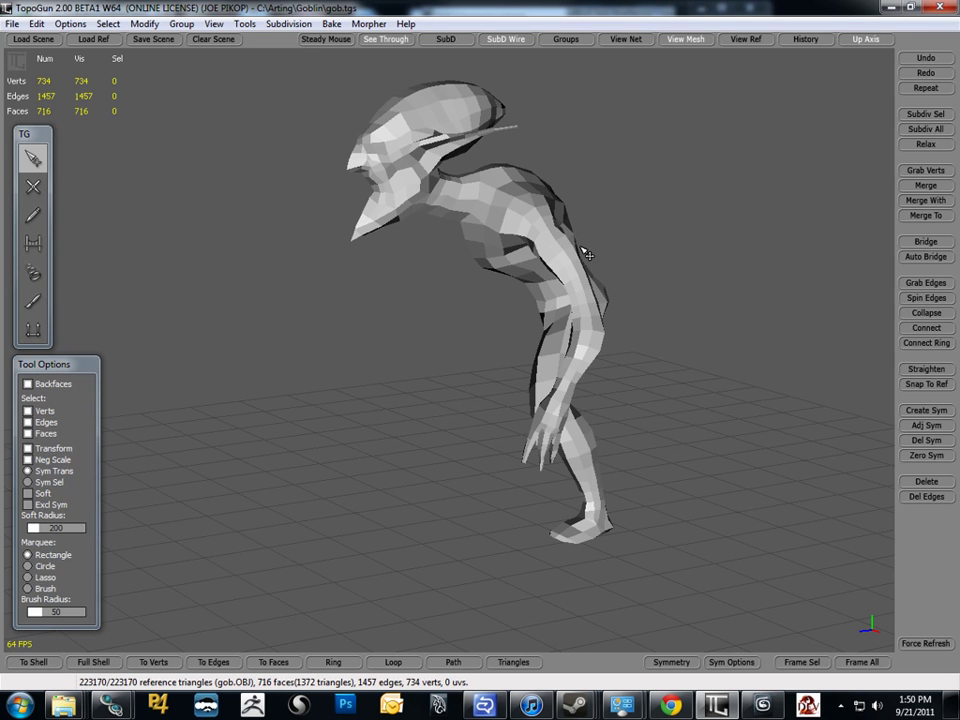
Step: Switch to 3ds Max and display the goblin meshes as wireframe in the front view with the low-poly mesh "default" selected
{"action": "key", "text": "alt+Tab"}
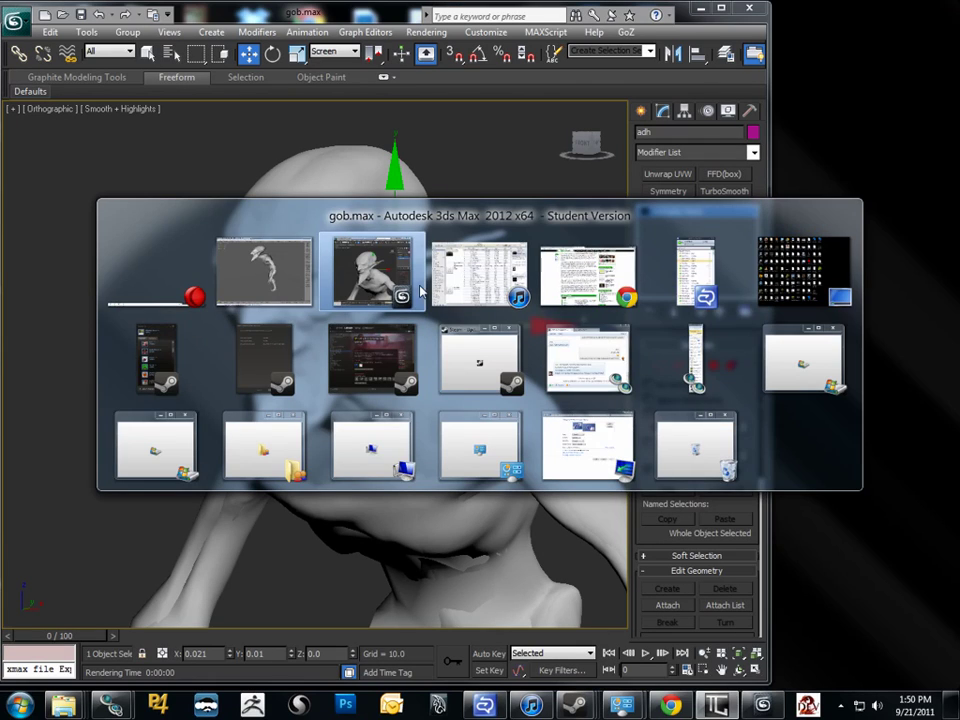
{"action": "left_click", "coordinate": [393, 290]}
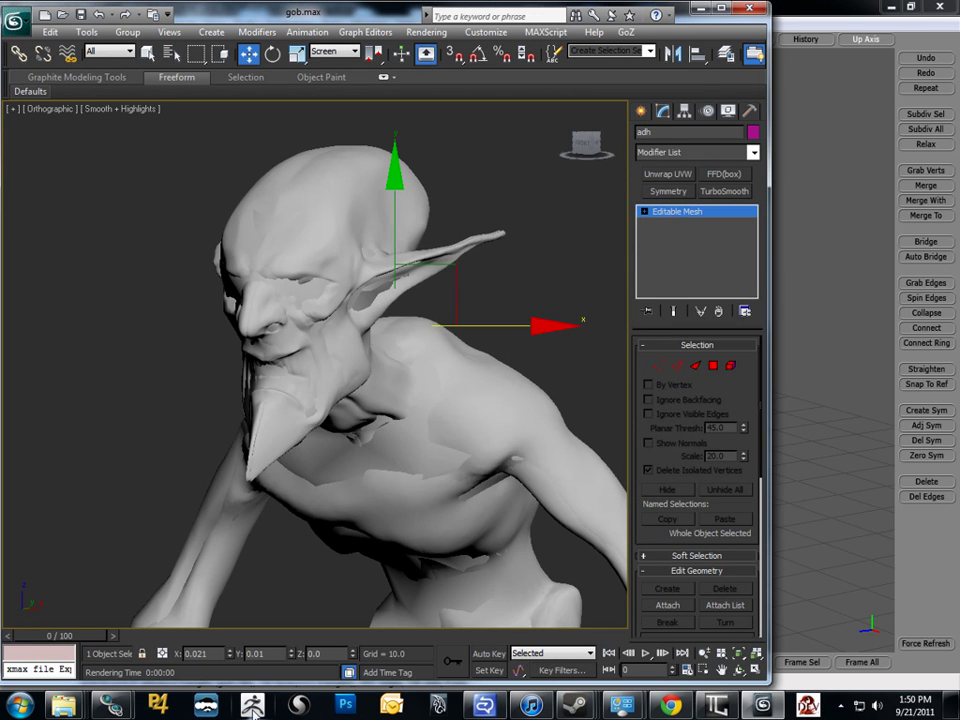
{"action": "key", "text": "f"}
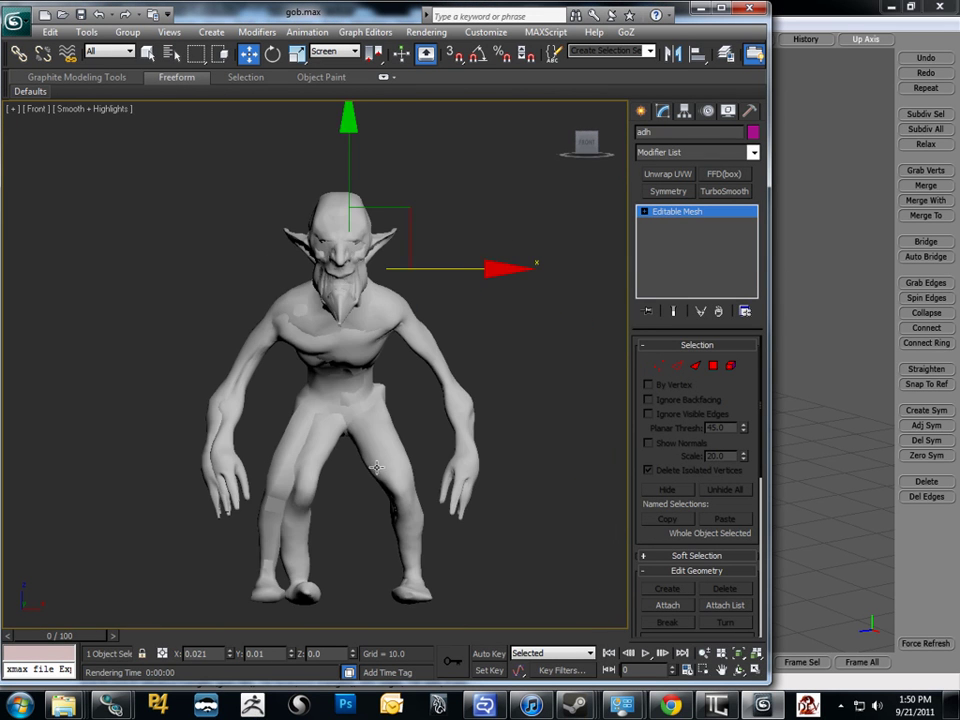
{"action": "middle_click_drag", "start_coordinate": [370, 441], "coordinate": [387, 427]}
{"action": "left_click", "coordinate": [281, 392]}
{"action": "key", "text": "F3"}
{"action": "middle_click_drag", "start_coordinate": [294, 391], "coordinate": [363, 335]}
{"action": "left_click", "coordinate": [334, 361]}
{"action": "left_click", "coordinate": [333, 360]}
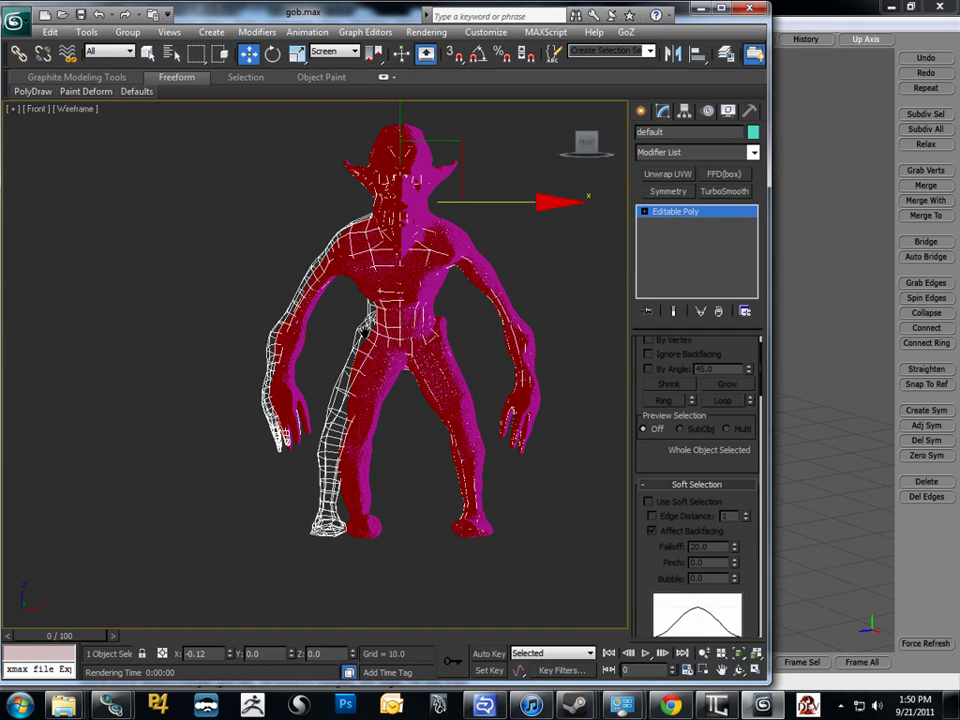
Step: Delete the purple high-poly goblin mesh "adh" and select the remaining dark red one, ZBrush_defualt_group
{"action": "scroll", "coordinate": [351, 340], "scroll_direction": "up", "scroll_amount": 4}
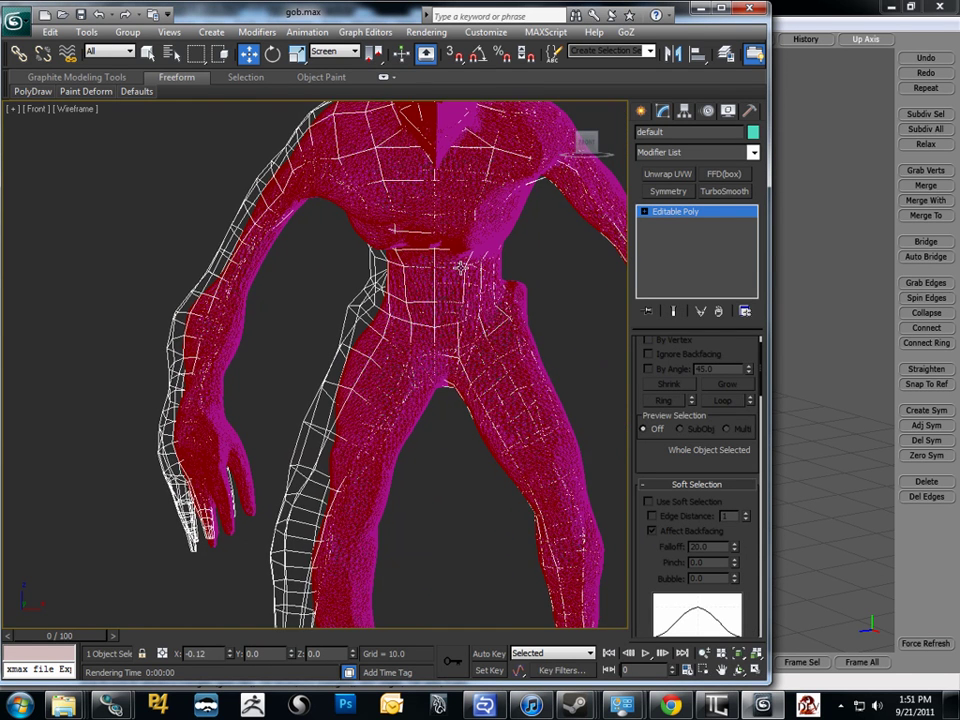
{"action": "left_click", "coordinate": [498, 235]}
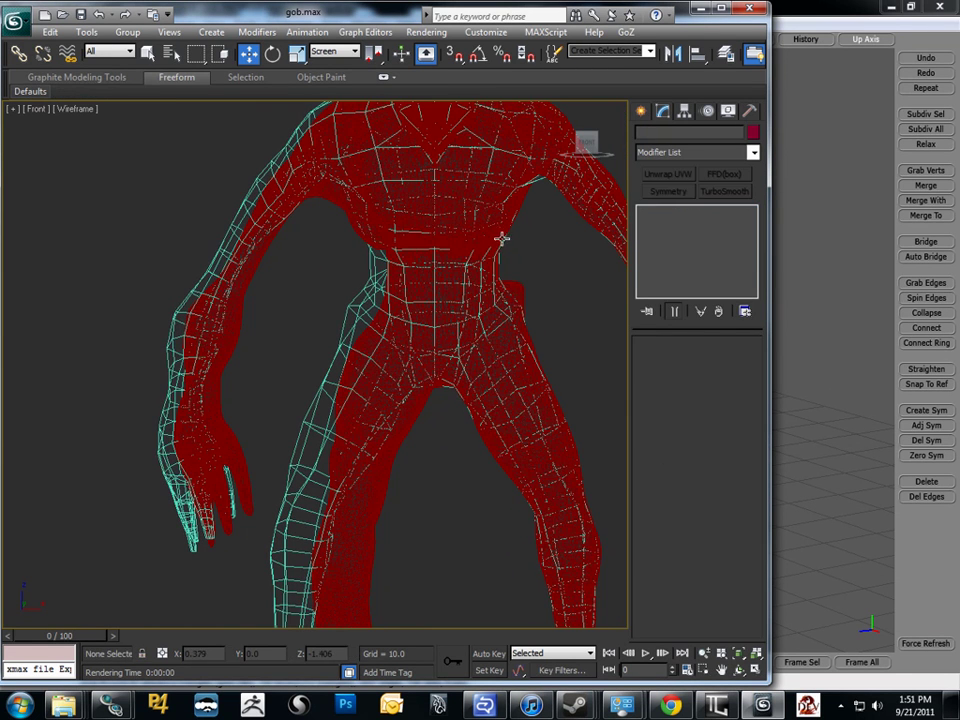
{"action": "left_click", "coordinate": [502, 238]}
{"action": "middle_click_drag", "start_coordinate": [461, 251], "coordinate": [428, 266]}
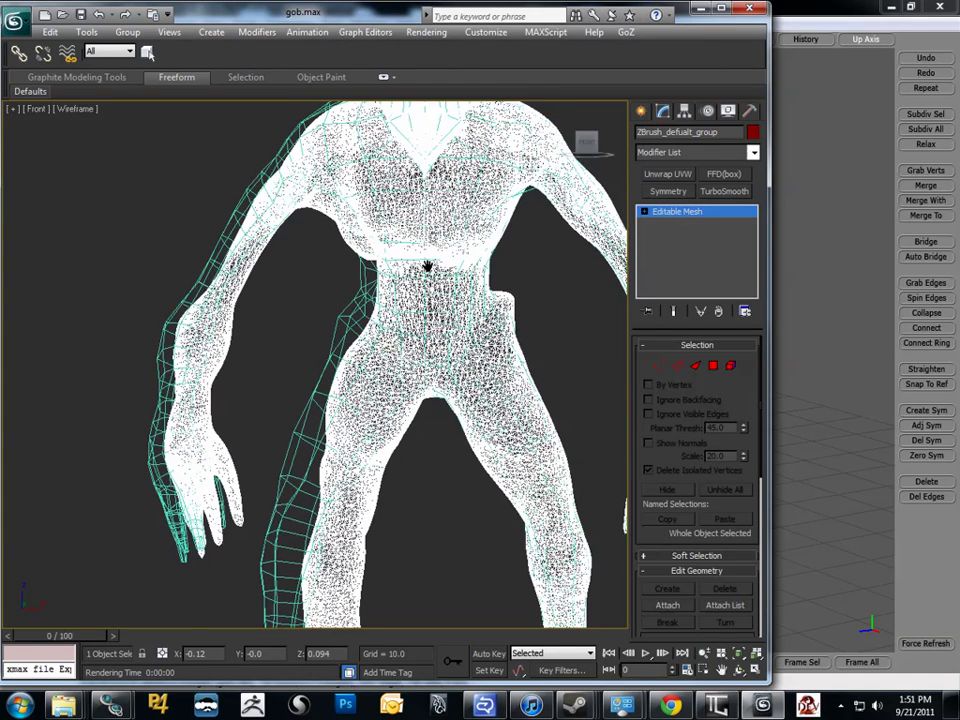
{"action": "middle_click_drag", "start_coordinate": [511, 205], "coordinate": [383, 246]}
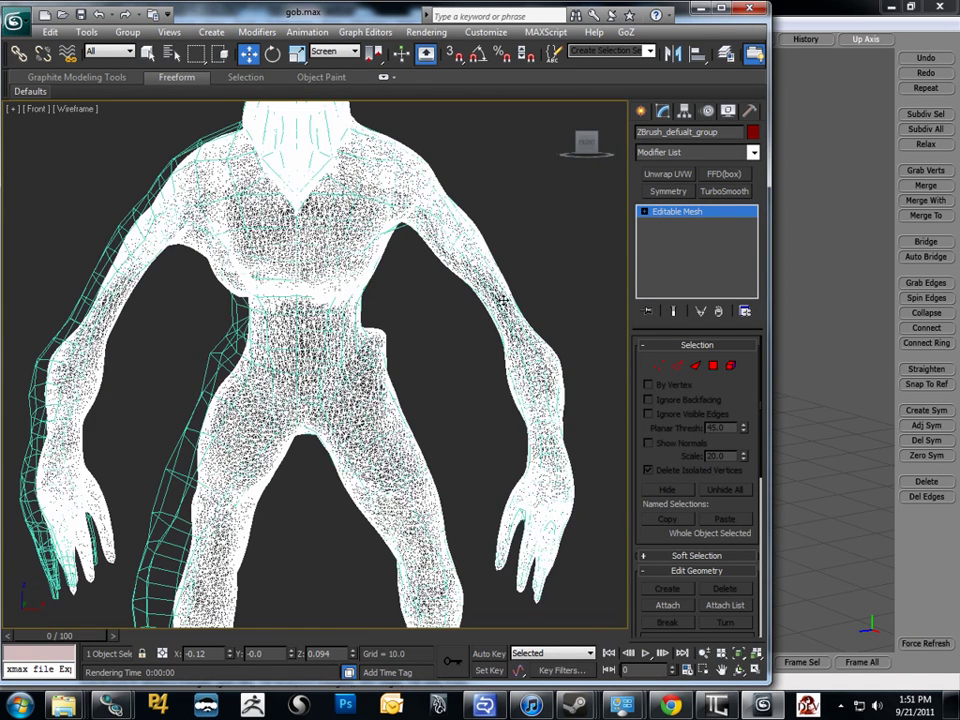
{"action": "scroll", "coordinate": [444, 374], "scroll_direction": "up", "scroll_amount": 4}
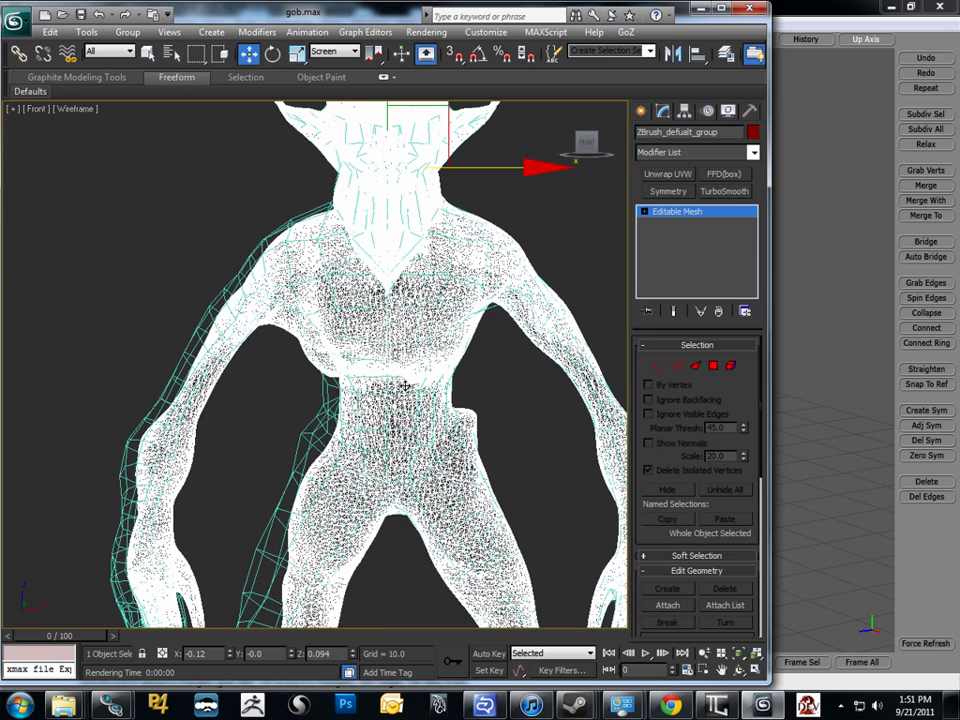
{"action": "scroll", "coordinate": [471, 383], "scroll_direction": "down", "scroll_amount": 3}
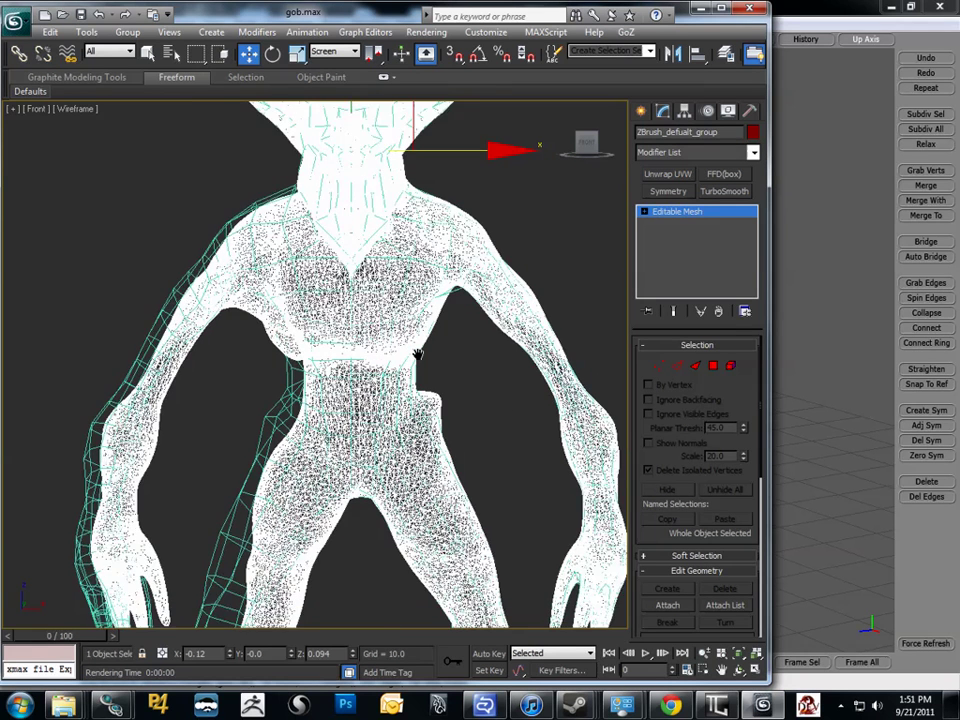
{"action": "scroll", "coordinate": [506, 411], "scroll_direction": "up", "scroll_amount": 6}
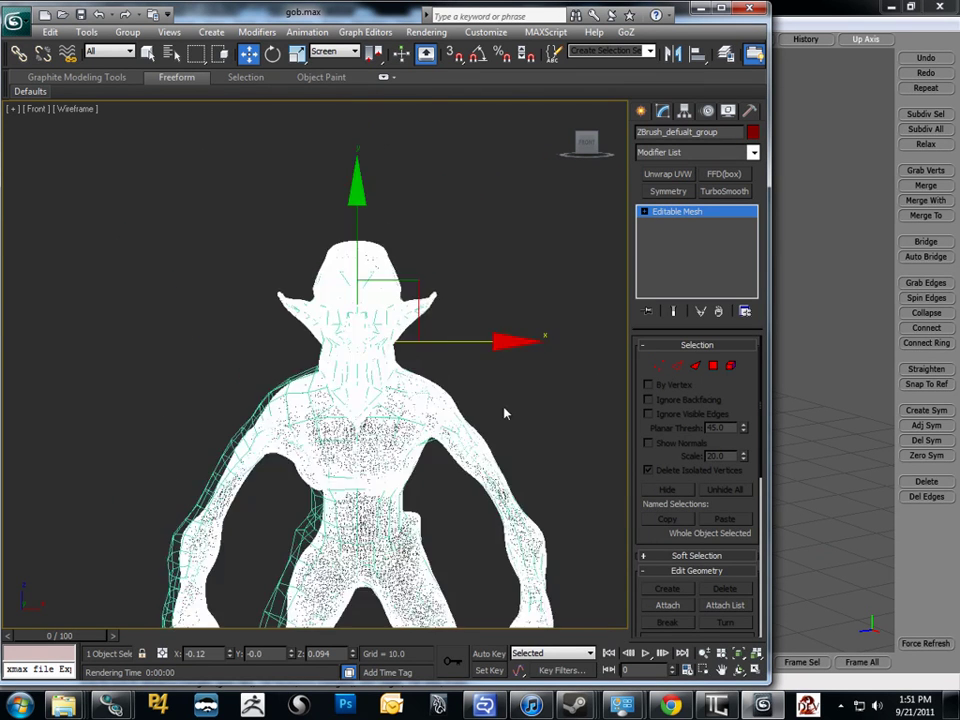
Step: Examine how the low-poly mesh fits the high-poly goblin in shaded view with edged faces, from the face to the legs and from the side
{"action": "key", "text": "F3"}
{"action": "key", "text": "F4"}
{"action": "middle_click_drag", "start_coordinate": [387, 340], "coordinate": [373, 355]}
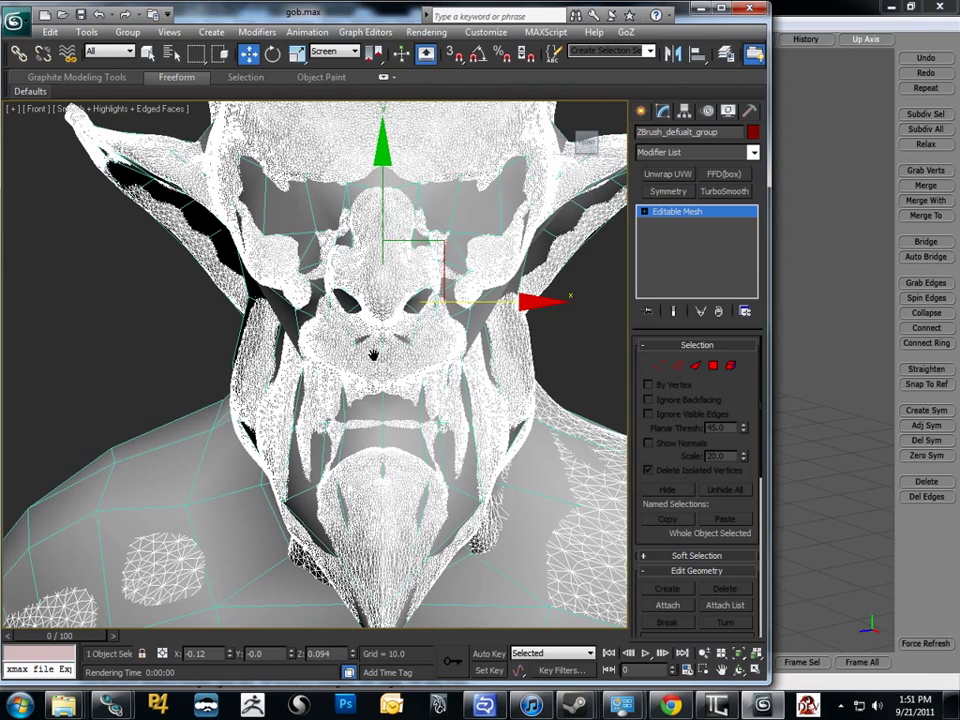
{"action": "middle_click_drag", "start_coordinate": [380, 409], "coordinate": [373, 391]}
{"action": "scroll", "coordinate": [373, 391], "scroll_direction": "down", "scroll_amount": 2}
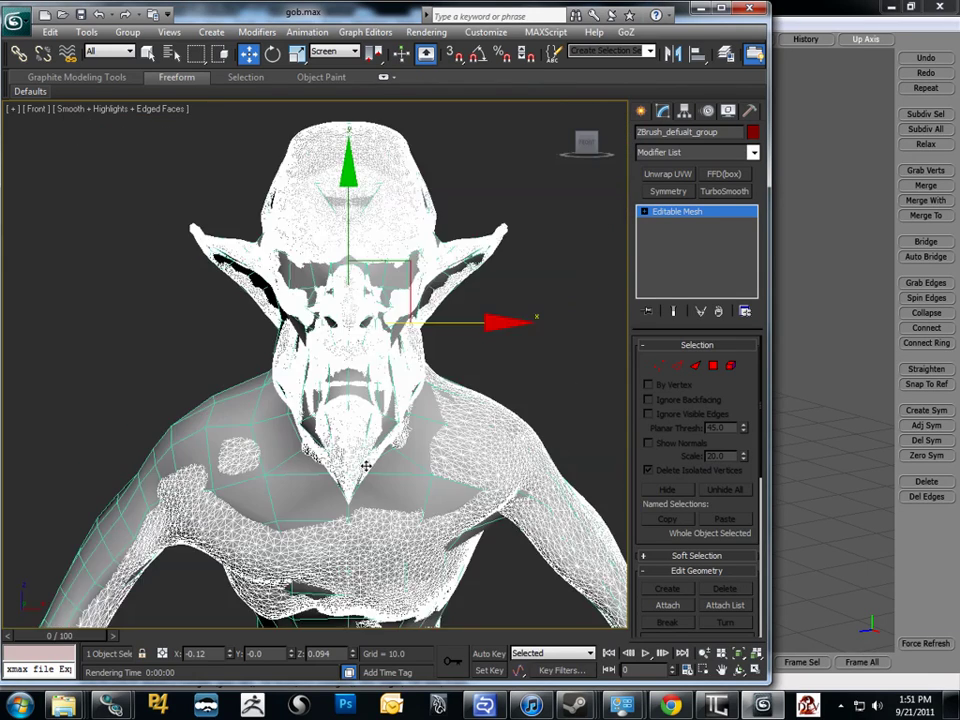
{"action": "middle_click_drag", "start_coordinate": [366, 467], "coordinate": [363, 341]}
{"action": "middle_click_drag", "start_coordinate": [331, 561], "coordinate": [335, 432]}
{"action": "scroll", "coordinate": [335, 432], "scroll_direction": "down", "scroll_amount": 1}
{"action": "scroll", "coordinate": [335, 430], "scroll_direction": "down", "scroll_amount": 5}
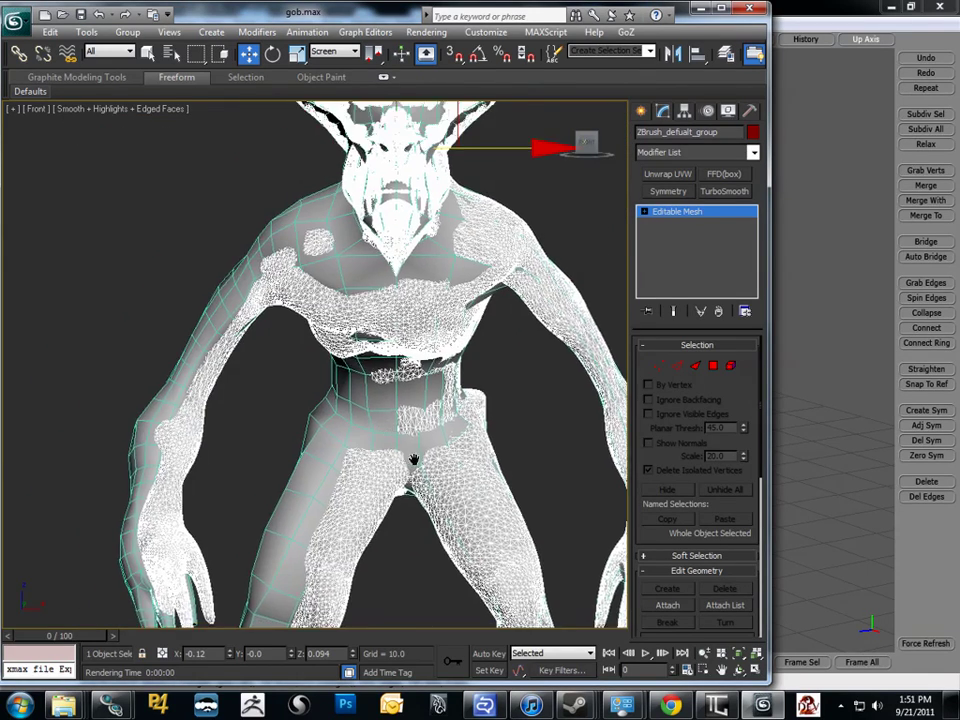
{"action": "middle_click_drag", "start_coordinate": [407, 396], "coordinate": [197, 254], "text": "alt"}
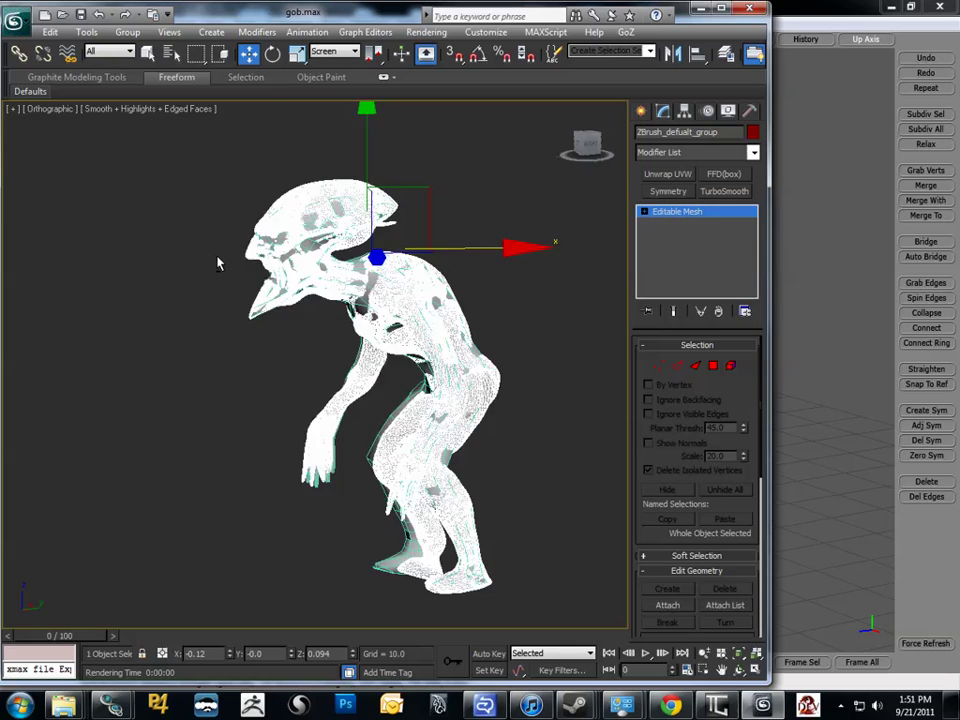
{"action": "middle_click_drag", "start_coordinate": [219, 261], "coordinate": [333, 252], "text": "alt"}
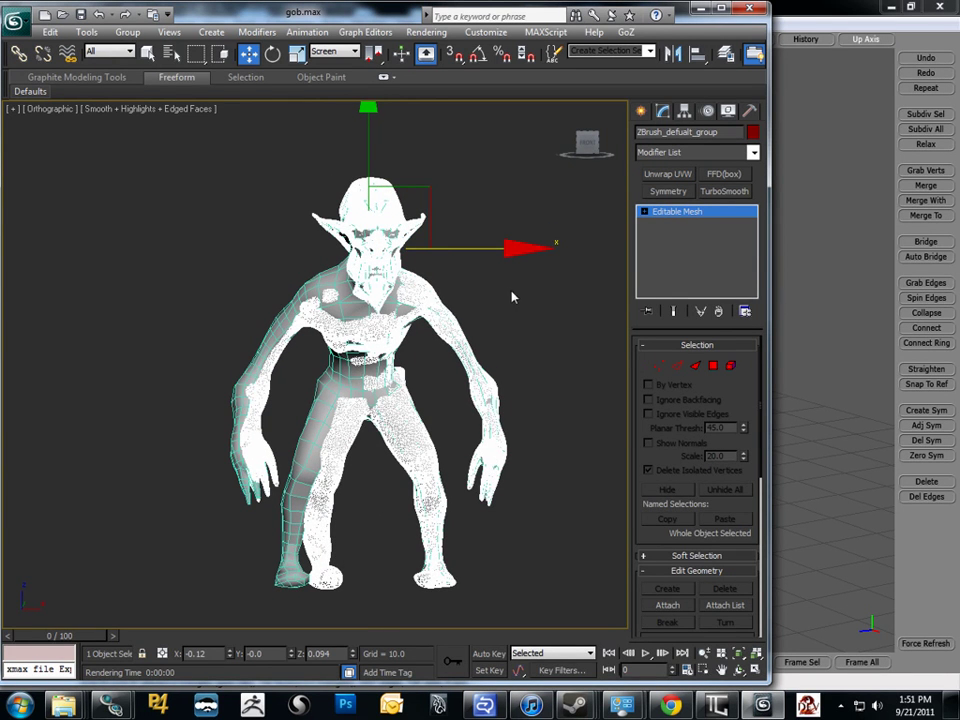
{"action": "middle_click_drag", "start_coordinate": [489, 296], "coordinate": [460, 300], "text": "alt"}
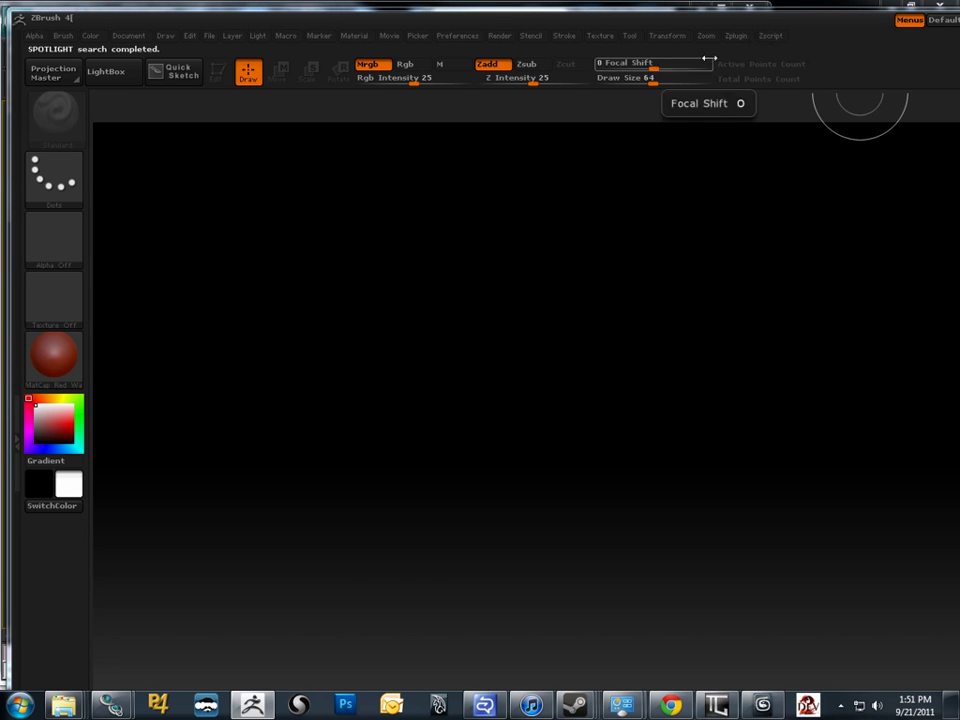
Step: Close the oversized ZBrush window and start ZBrush again
{"action": "right_click", "coordinate": [252, 705]}
{"action": "left_click", "coordinate": [212, 666]}
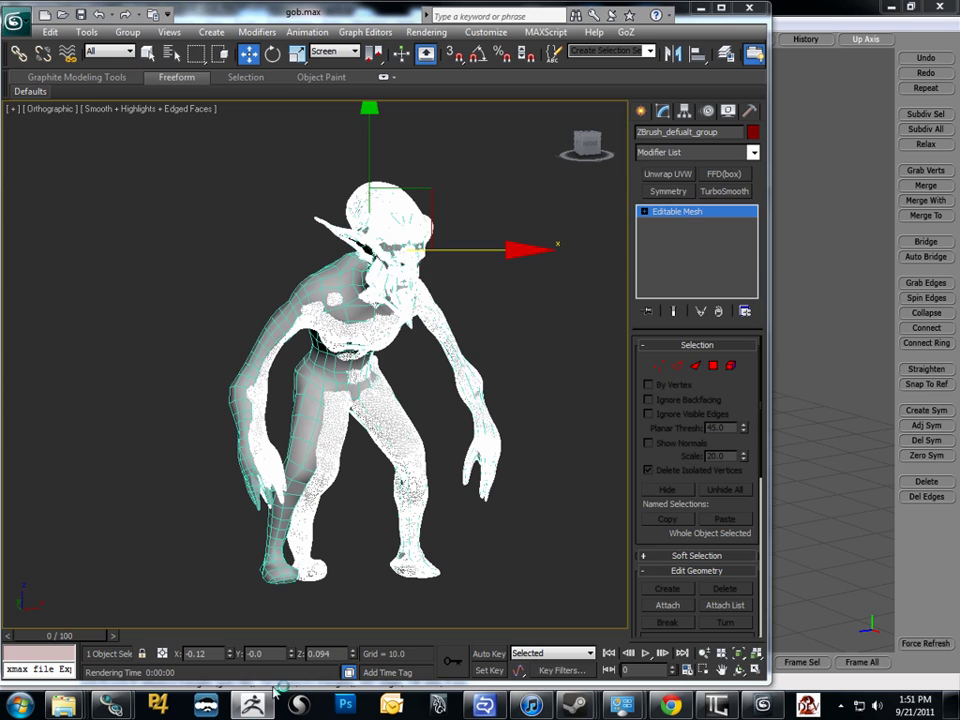
{"action": "left_click", "coordinate": [252, 705]}
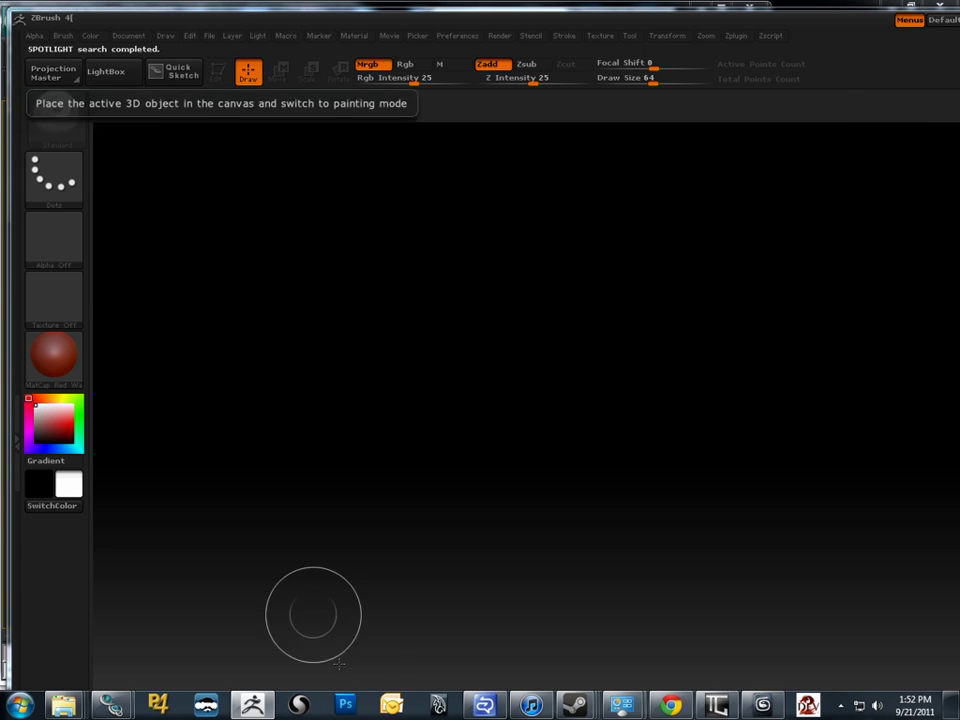
Step: Resize the ZBrush window to fill the screen above the taskbar and clear the canvas
{"action": "right_click", "coordinate": [253, 706]}
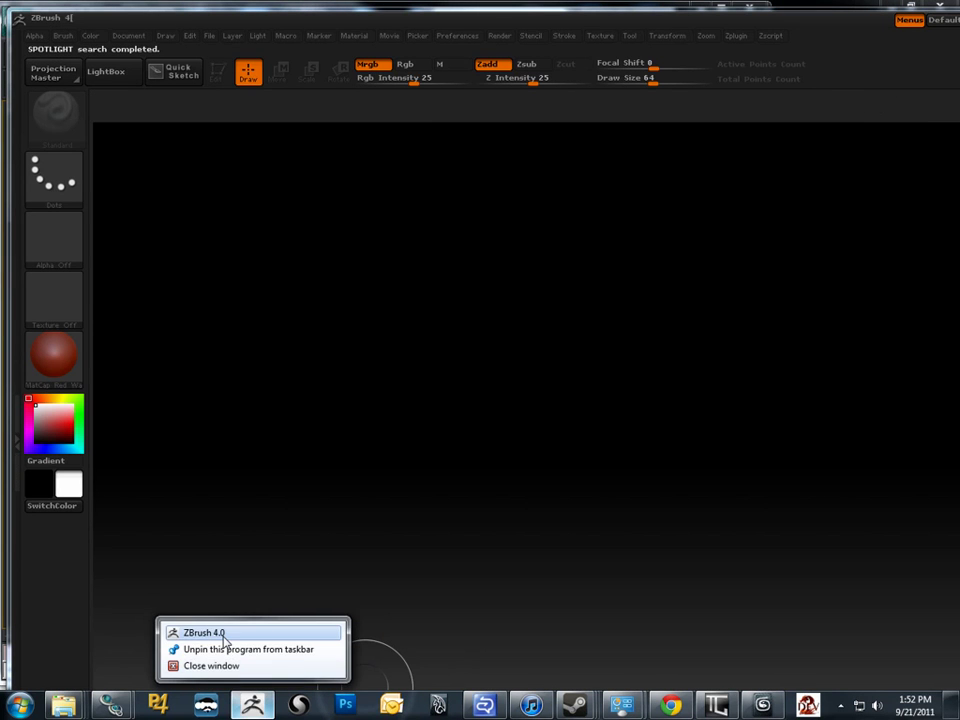
{"action": "left_click", "coordinate": [428, 515]}
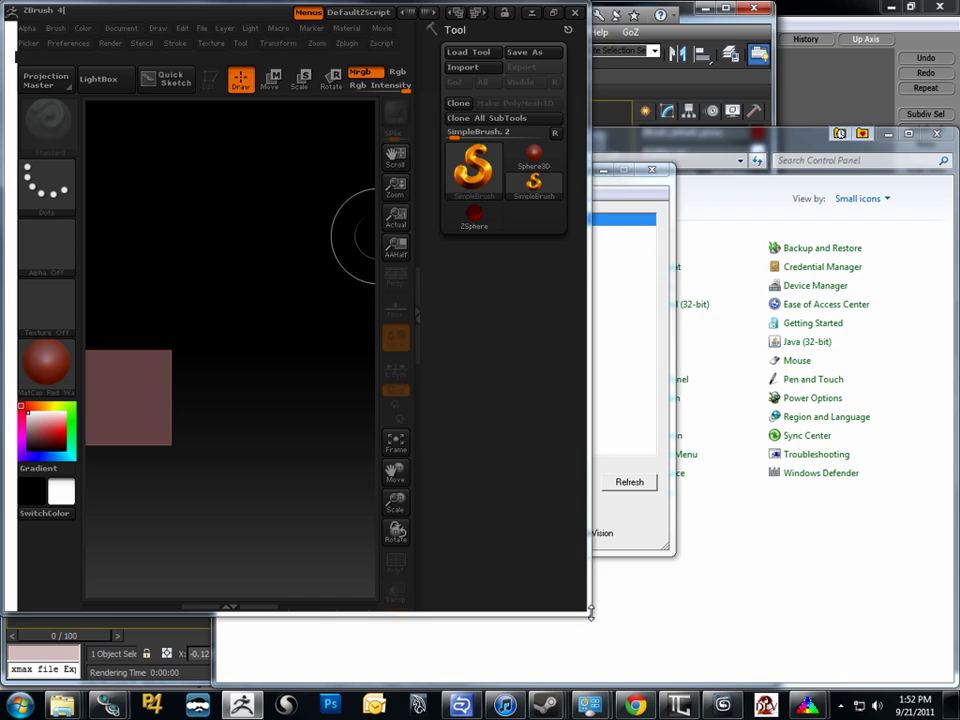
{"action": "left_click_drag", "start_coordinate": [591, 612], "coordinate": [958, 688]}
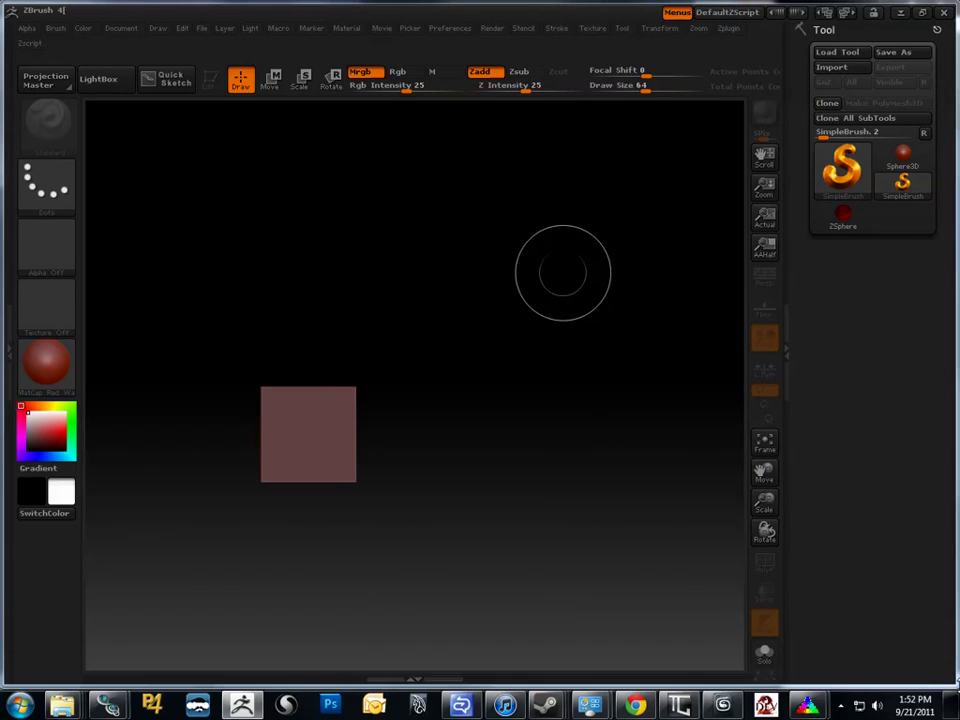
{"action": "key", "text": "ctrl+n"}
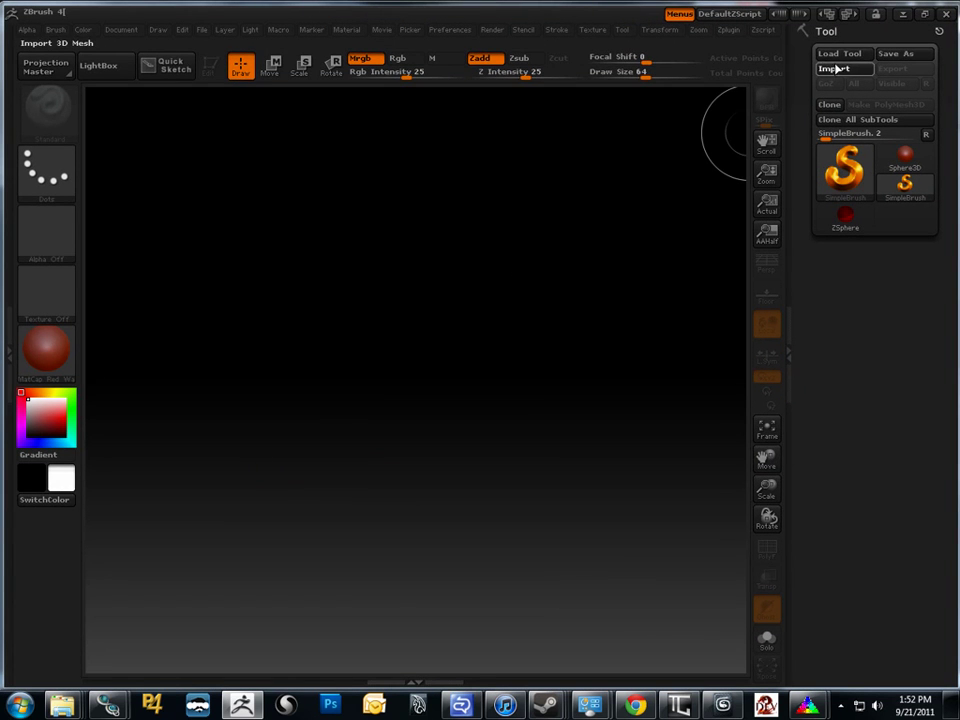
Step: Load the gob tool from the Goblin folder inside the Arting favourite folder
{"action": "left_click", "coordinate": [840, 53]}
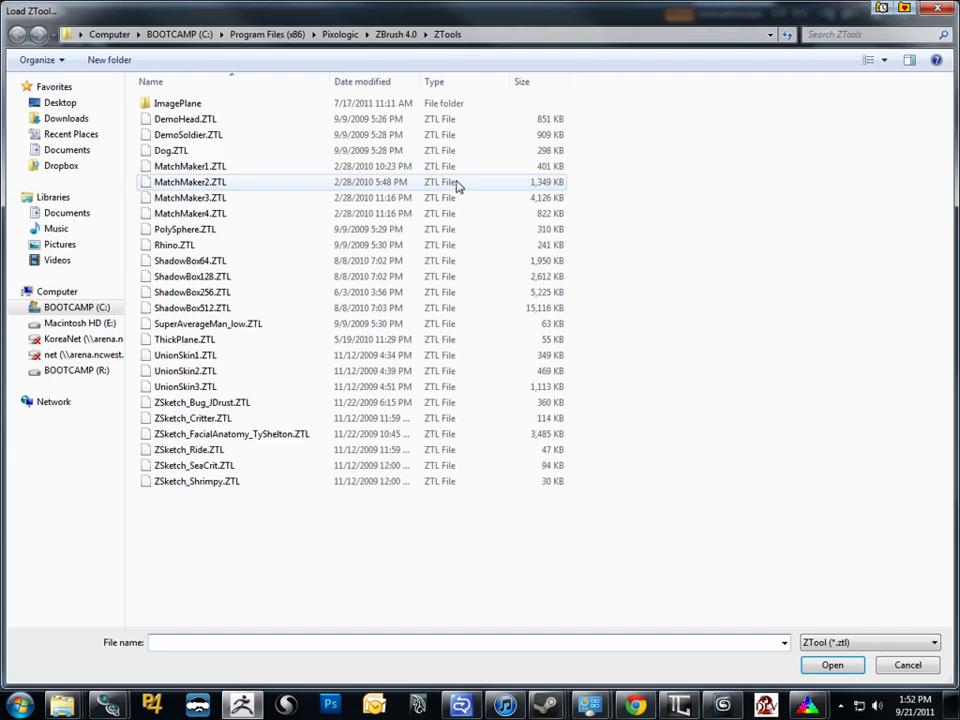
{"action": "left_click", "coordinate": [908, 8]}
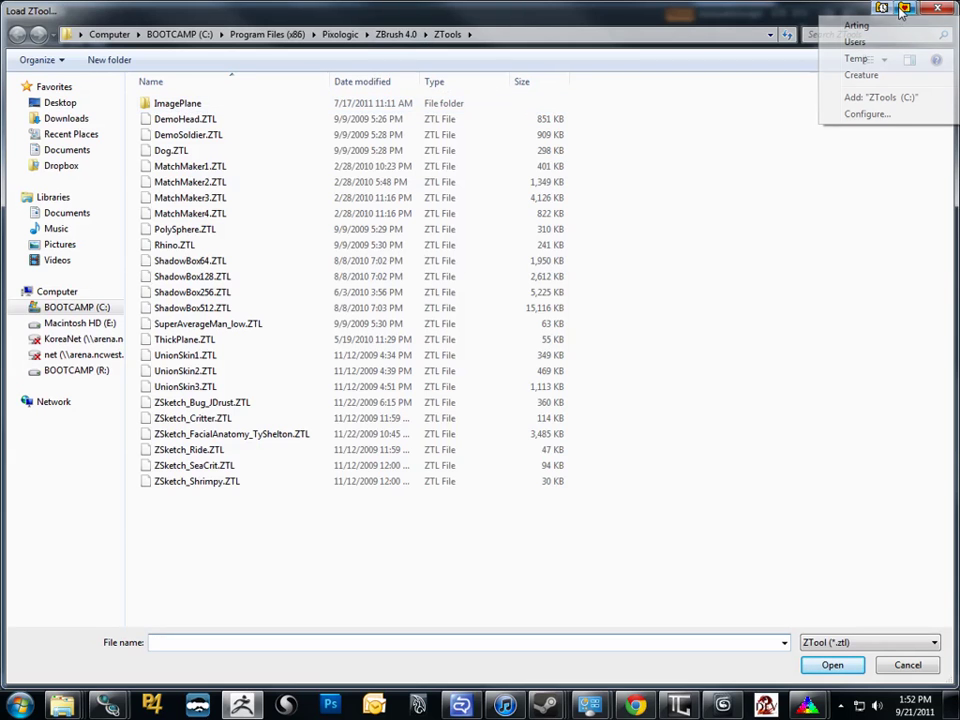
{"action": "left_click", "coordinate": [866, 26]}
{"action": "left_click", "coordinate": [166, 152]}
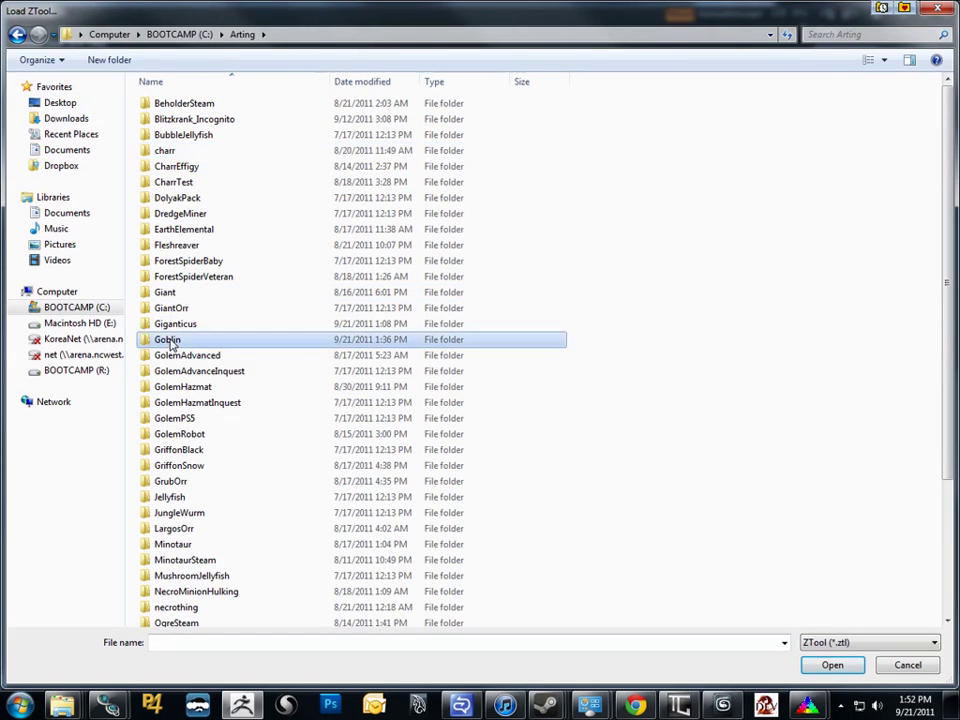
{"action": "double_click", "coordinate": [168, 339]}
{"action": "double_click", "coordinate": [170, 104]}
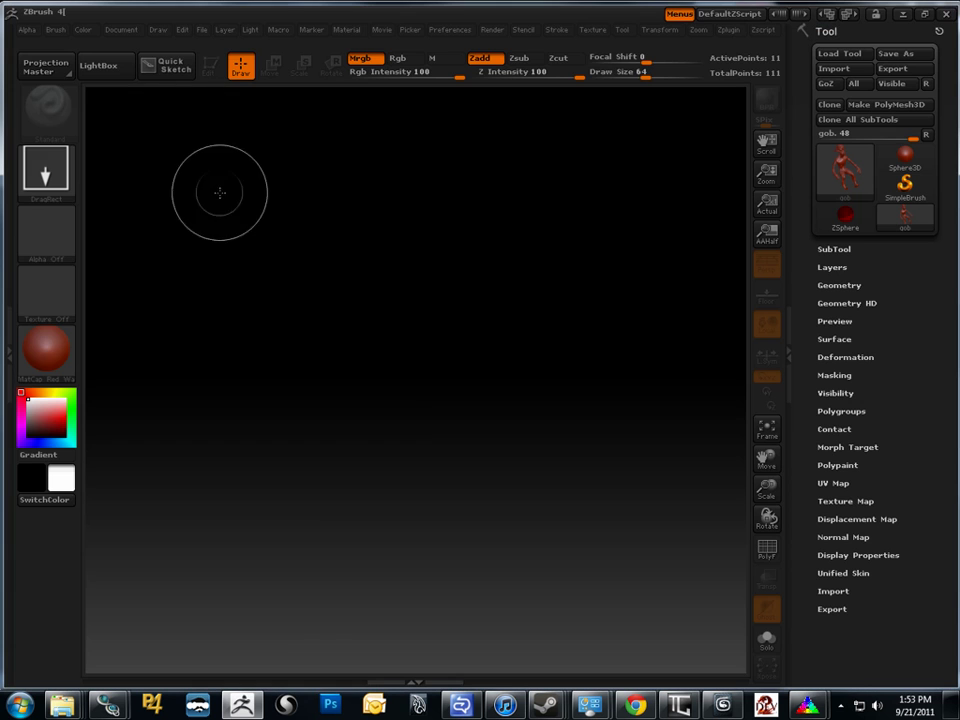
{"action": "mouse_move", "coordinate": [352, 277]}
{"action": "left_mouse_down"}
{"action": "mouse_move", "coordinate": [373, 443]}
{"action": "mouse_move", "coordinate": [364, 531]}
{"action": "left_mouse_up"}
{"action": "left_click", "coordinate": [328, 508]}
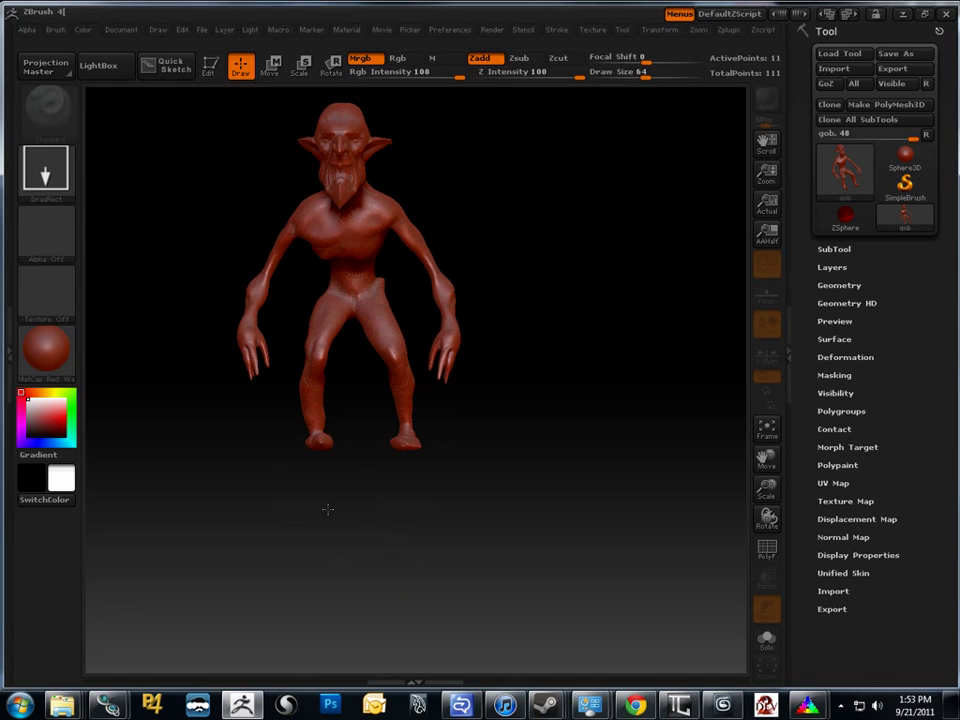
{"action": "key", "text": "ctrl+n"}
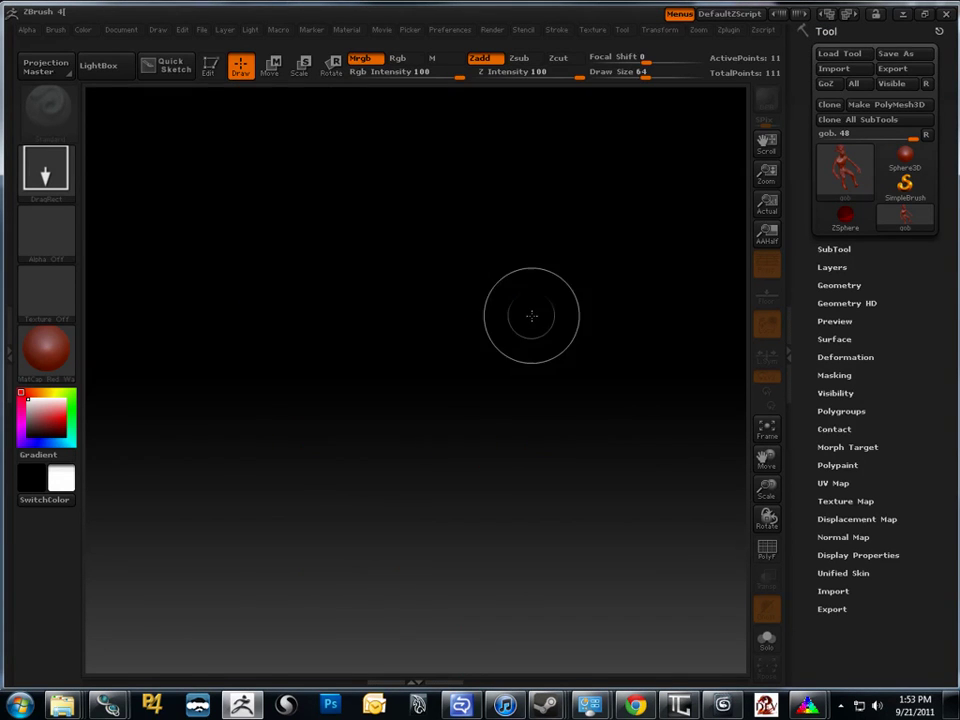
Step: Draw the goblin on the canvas, turn on Edit mode and centre the whole figure in the view
{"action": "mouse_move", "coordinate": [463, 328]}
{"action": "left_mouse_down"}
{"action": "mouse_move", "coordinate": [467, 455]}
{"action": "mouse_move", "coordinate": [422, 548]}
{"action": "left_mouse_up"}
{"action": "key", "text": "t"}
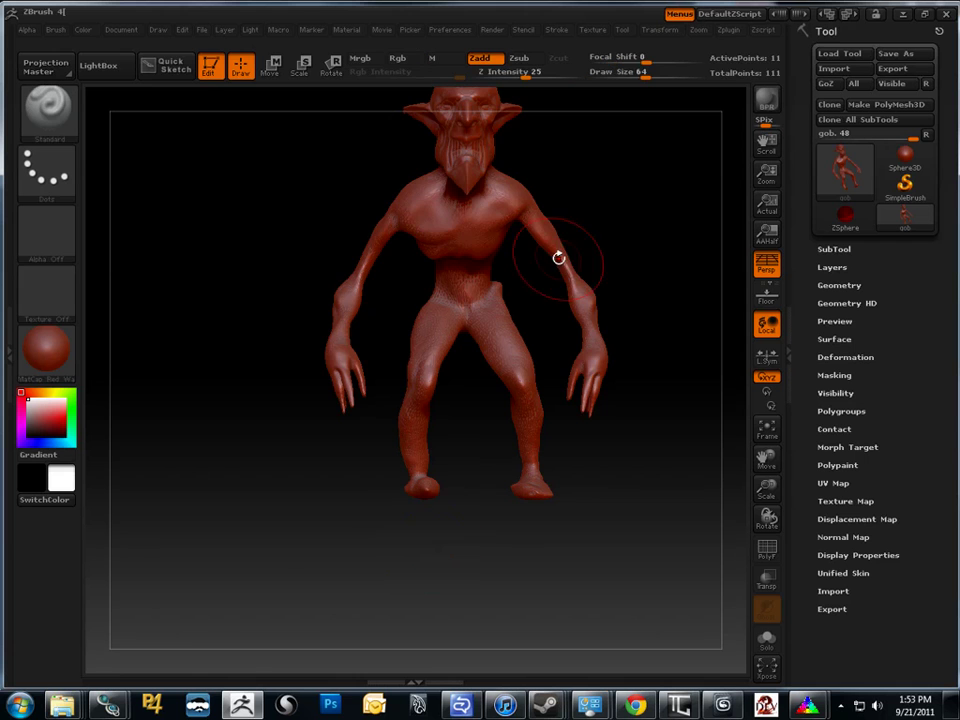
{"action": "left_click_drag", "start_coordinate": [613, 186], "coordinate": [555, 266], "text": "alt"}
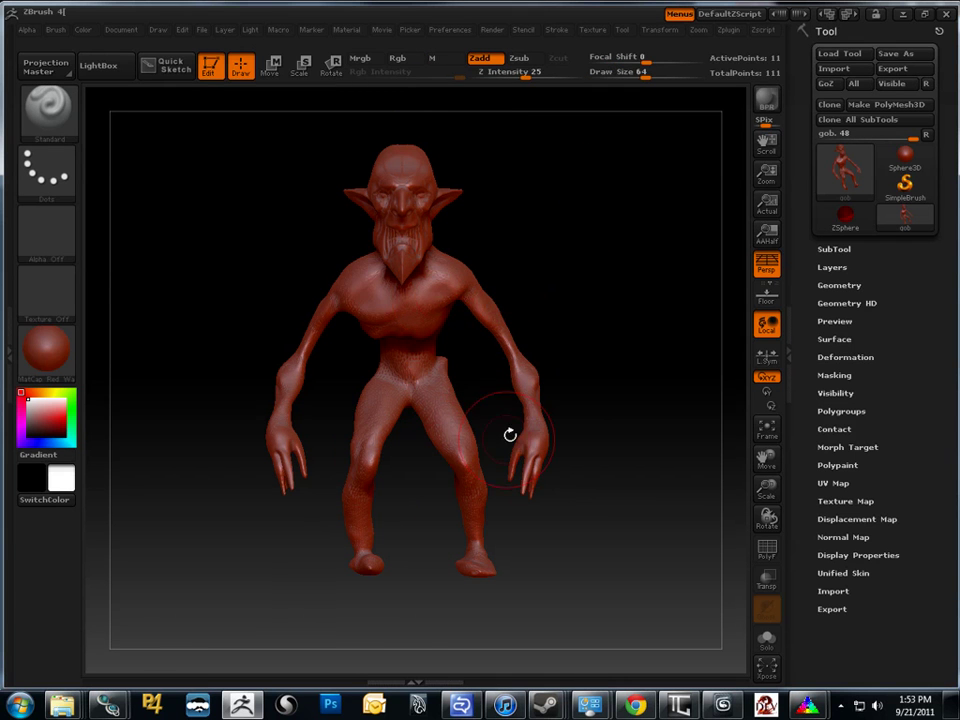
Step: Expand the goblin's subtool list and apply the MatCap Gray material to the sculpt
{"action": "left_click", "coordinate": [834, 249]}
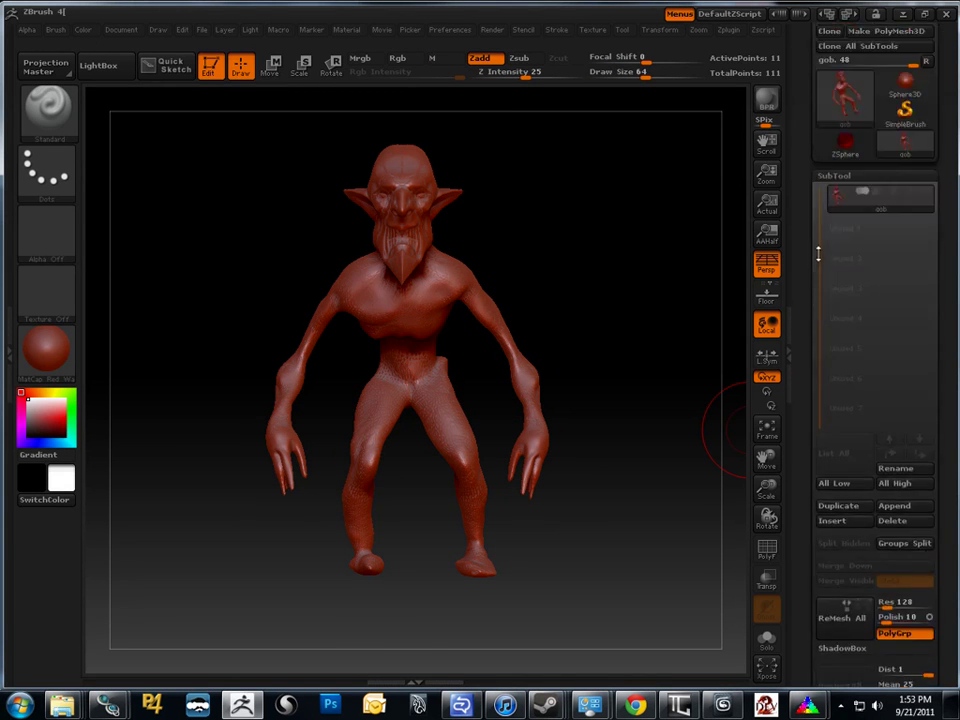
{"action": "left_click_drag", "start_coordinate": [700, 265], "coordinate": [450, 262]}
{"action": "left_click", "coordinate": [68, 358]}
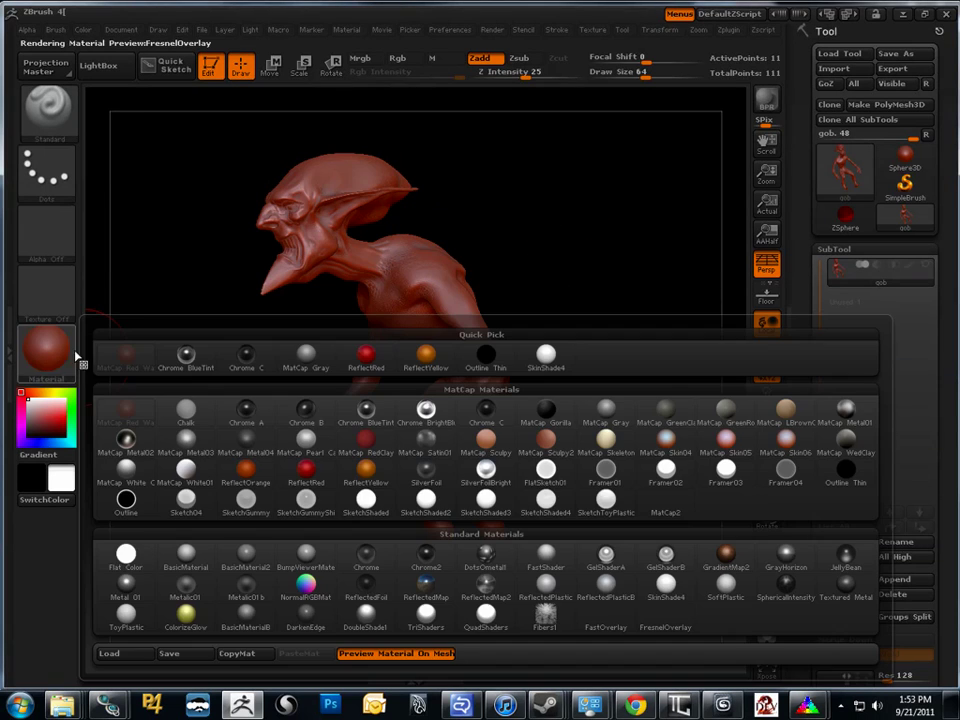
{"action": "left_click", "coordinate": [606, 409]}
{"action": "left_click_drag", "start_coordinate": [540, 365], "coordinate": [729, 294]}
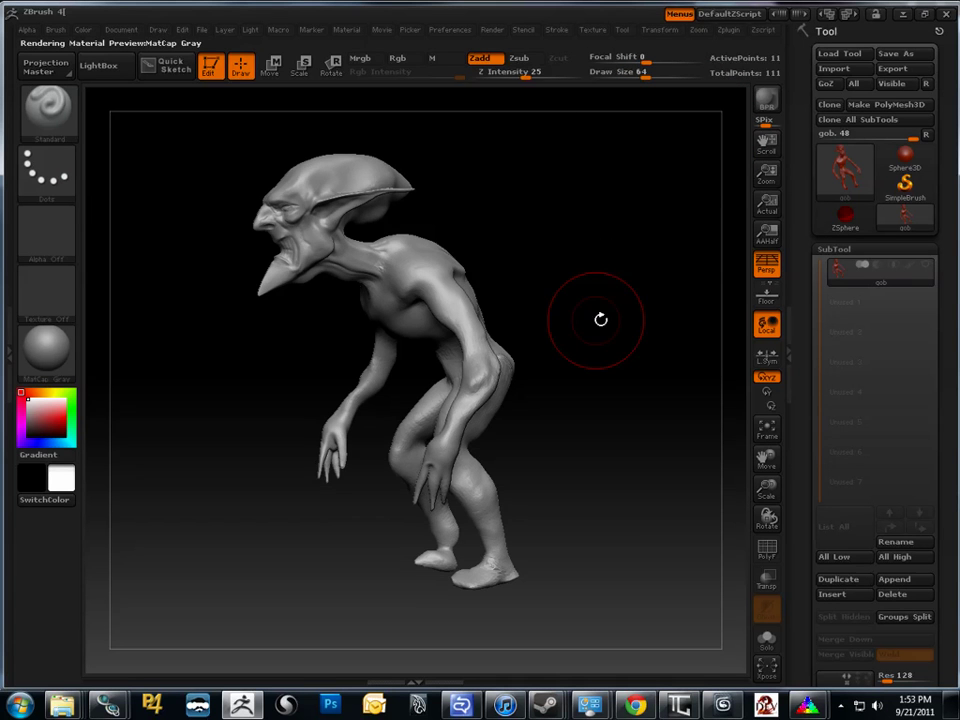
{"action": "left_click_drag", "start_coordinate": [602, 319], "coordinate": [575, 246]}
Step: Switch to 3ds Max and start exporting the selected low-poly default mesh as an OBJ file
{"action": "key", "text": "alt+Tab"}
{"action": "key", "text": "alt+Tab"}
{"action": "key", "text": "alt+Tab"}
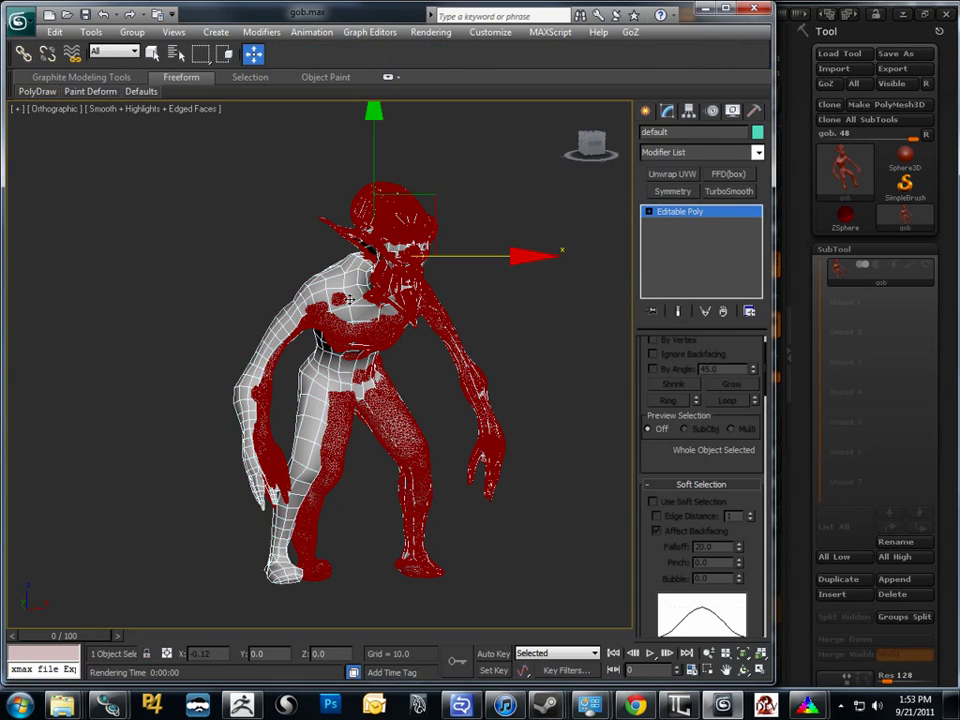
{"action": "left_click", "coordinate": [22, 22]}
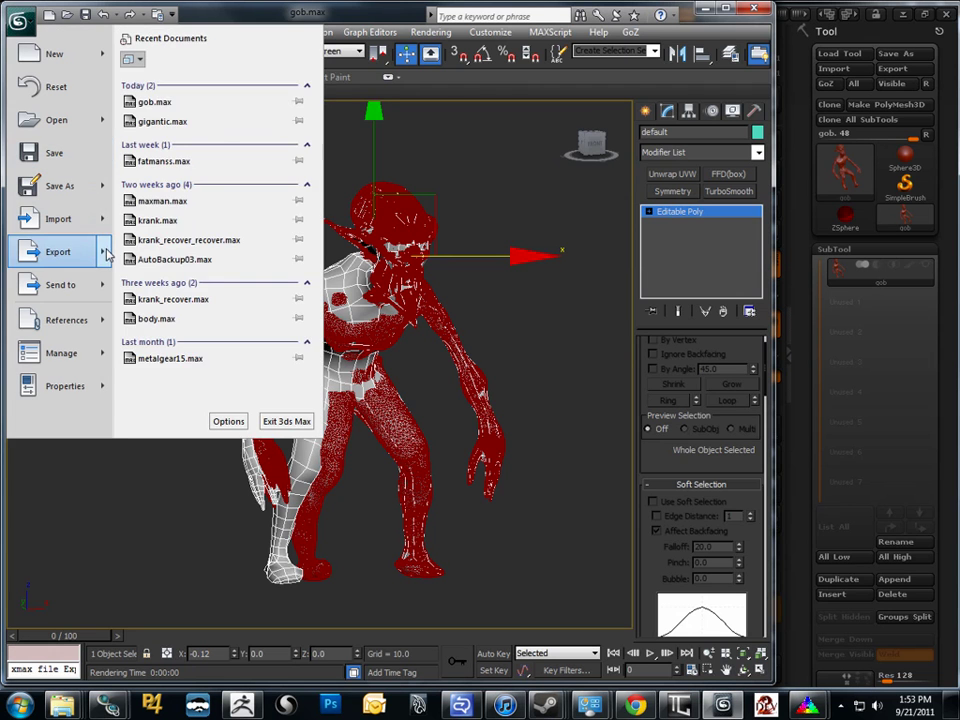
{"action": "mouse_move", "coordinate": [118, 248]}
{"action": "left_click", "coordinate": [181, 134]}
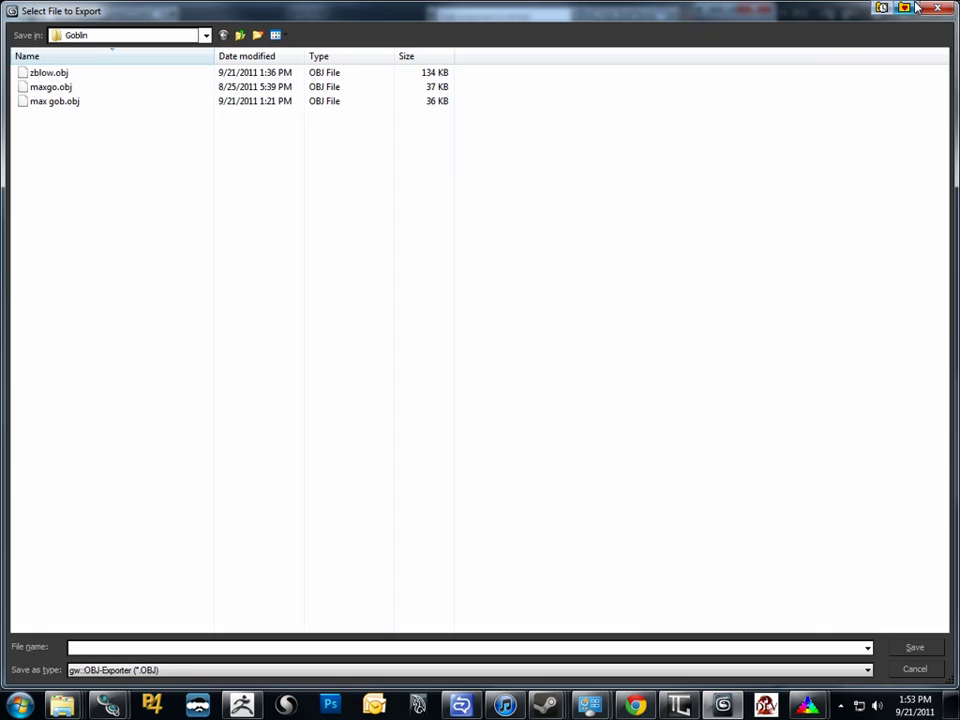
Step: Set the export location to the Goblin folder inside the Arting favourite folder
{"action": "left_click", "coordinate": [912, 8]}
{"action": "left_click", "coordinate": [876, 27]}
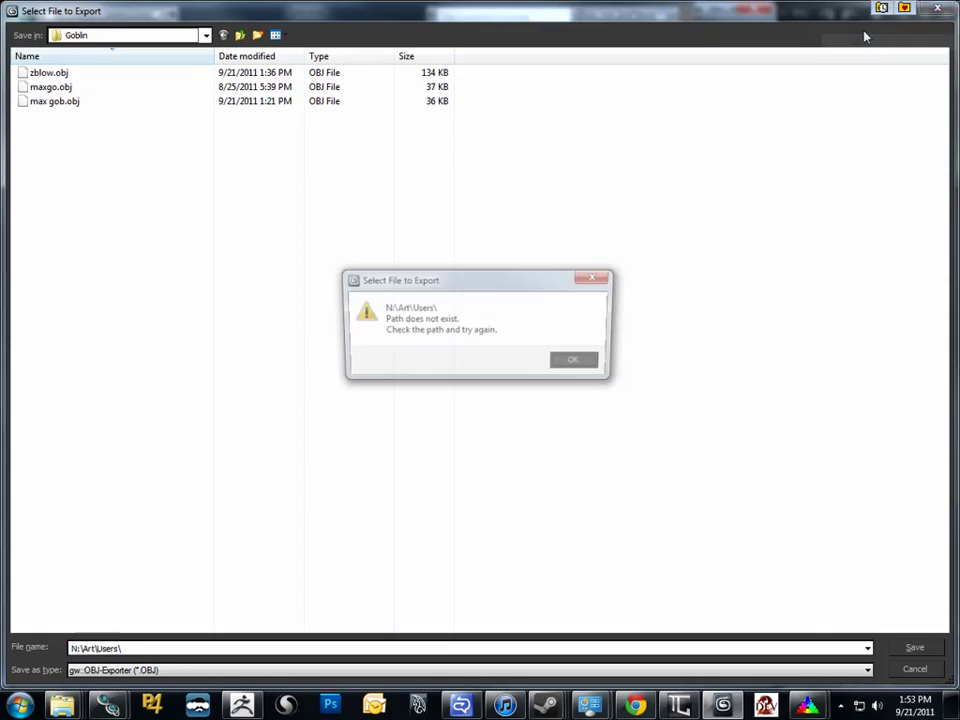
{"action": "left_click", "coordinate": [580, 363]}
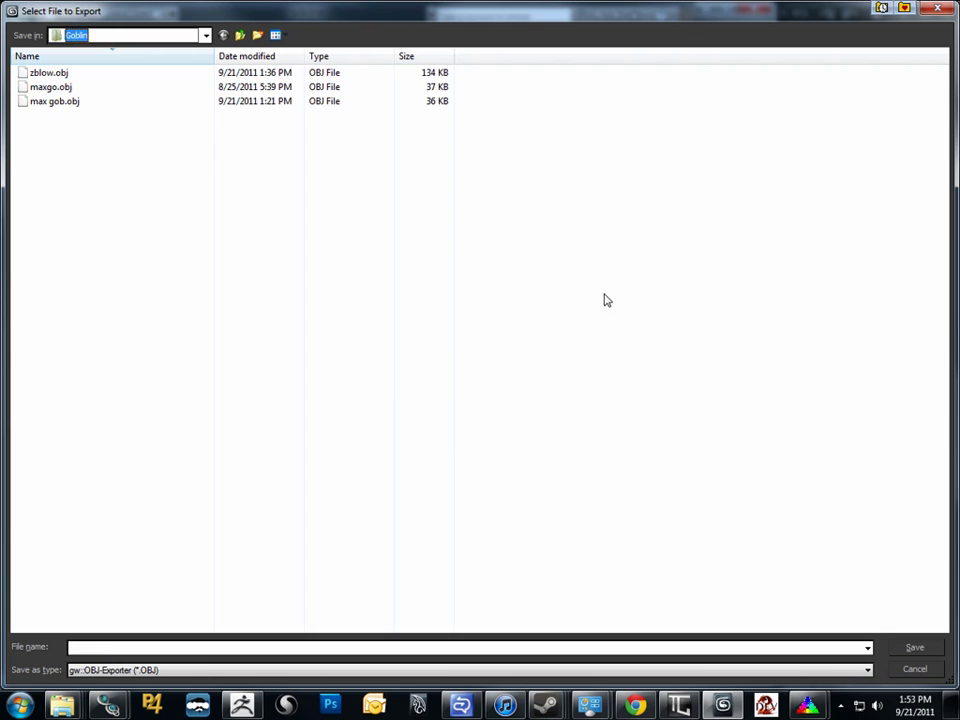
{"action": "left_click", "coordinate": [906, 10]}
{"action": "left_click", "coordinate": [862, 25]}
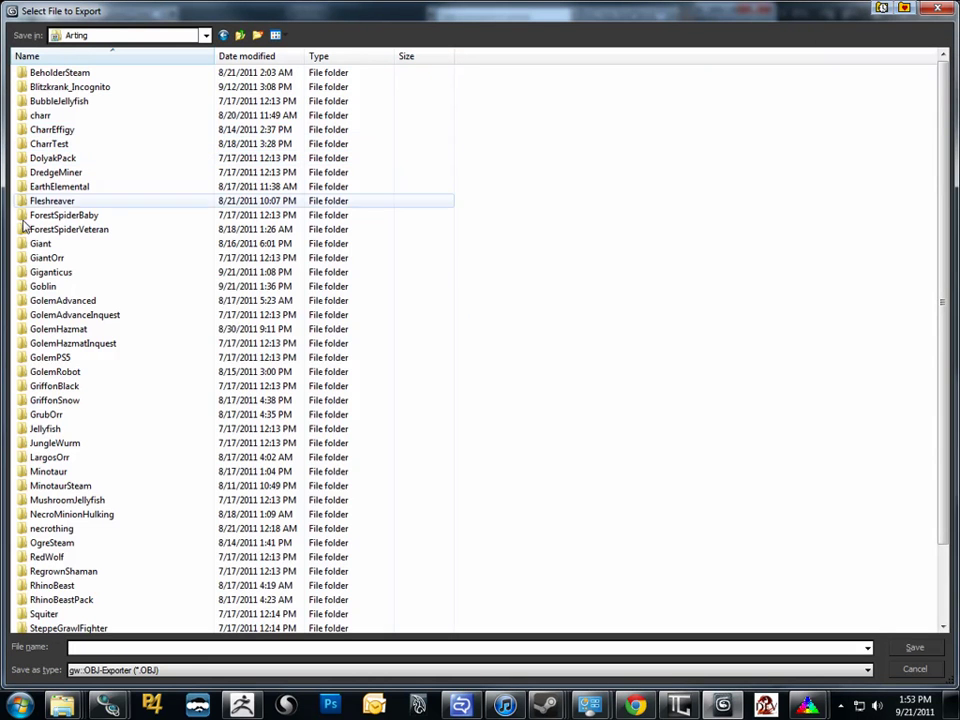
{"action": "double_click", "coordinate": [43, 286]}
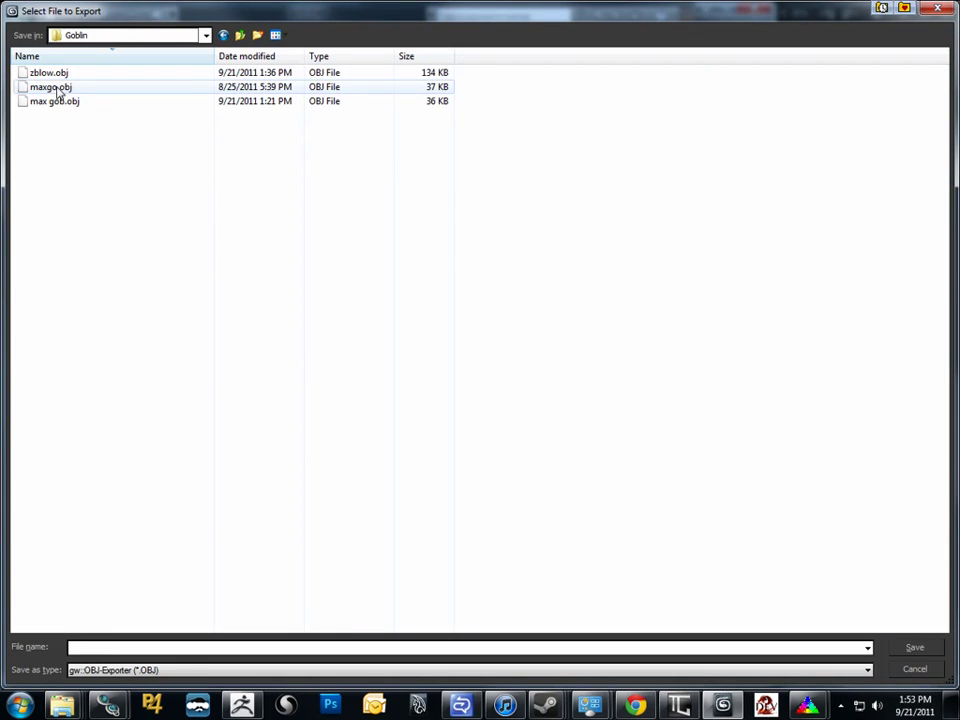
Step: Name the OBJ file "Zbrush Now Reprojection!!!!!!!11!!111", export it with the current settings and close the export statistics
{"action": "type", "text": "M"}
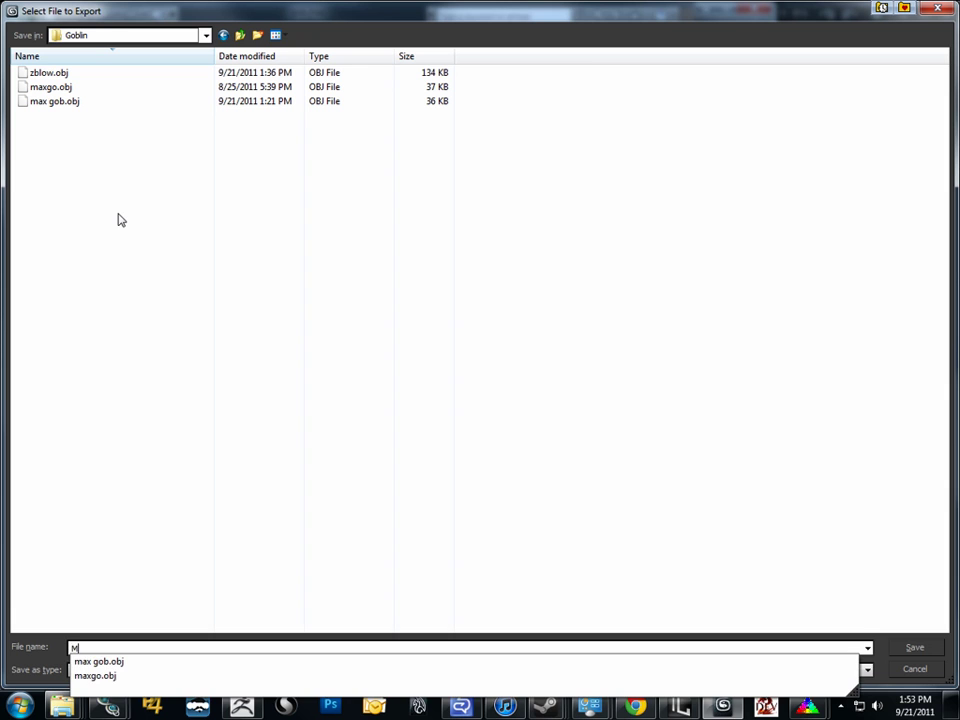
{"action": "type", "text": "ax"}
{"action": "key", "text": "BackSpace"}
{"action": "key", "text": "BackSpace"}
{"action": "key", "text": "BackSpace"}
{"action": "type", "text": "Zbrush Now Reprojection!!!!!!!!11!!"}
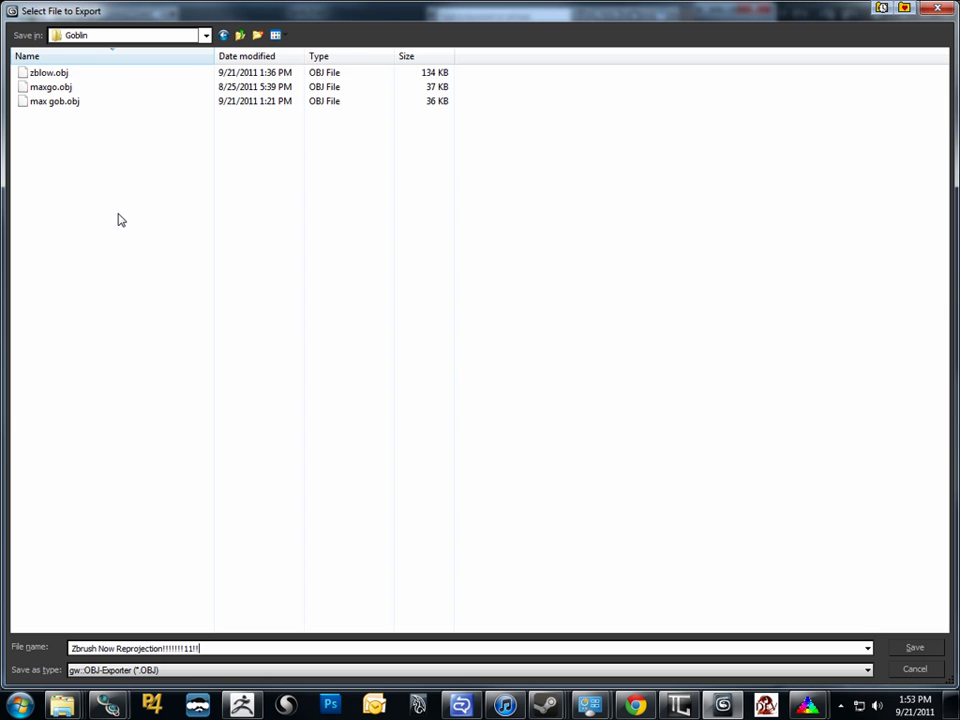
{"action": "key", "text": "Return"}
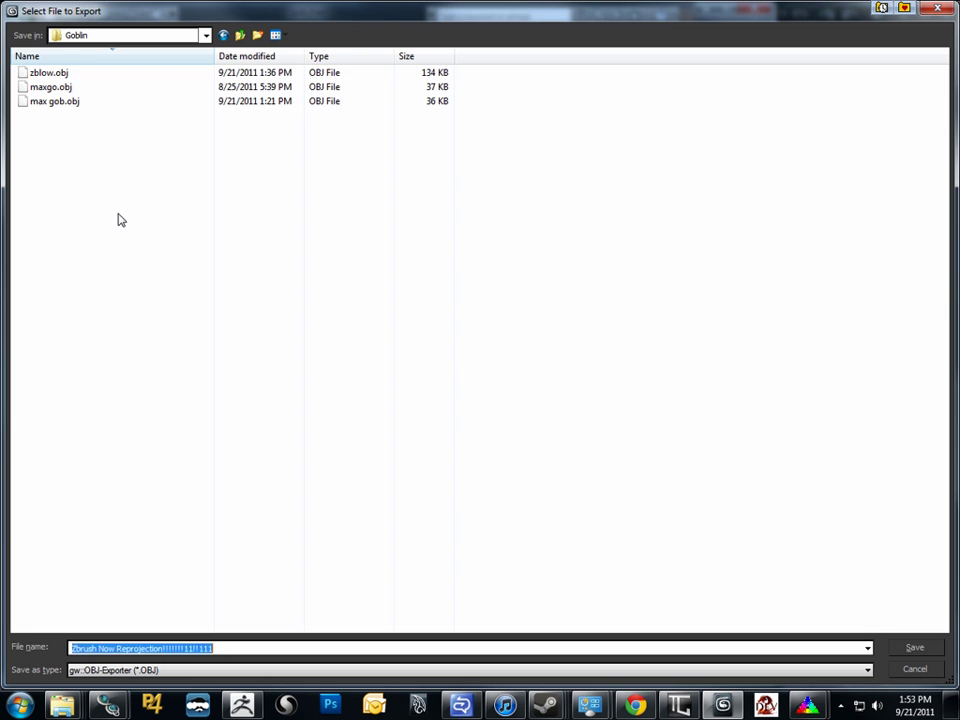
{"action": "key", "text": "Return"}
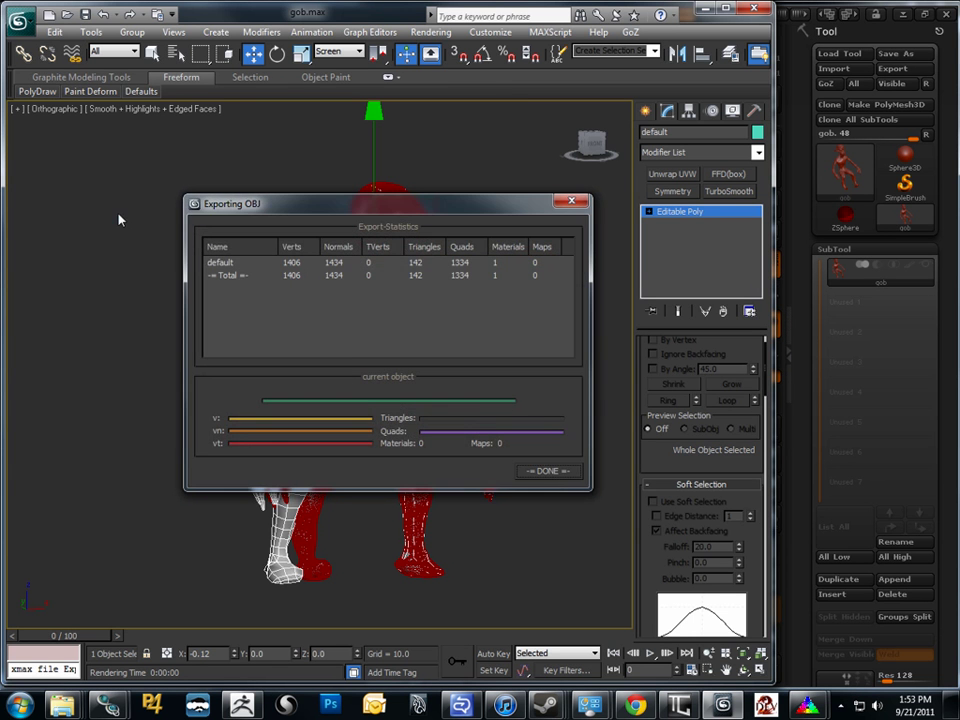
{"action": "left_click", "coordinate": [548, 471]}
Step: Switch back to ZBrush, import the Zbrush Now Reprojection OBJ through the ZSphere tool and turn it to a front view
{"action": "key", "text": "alt+Tab"}
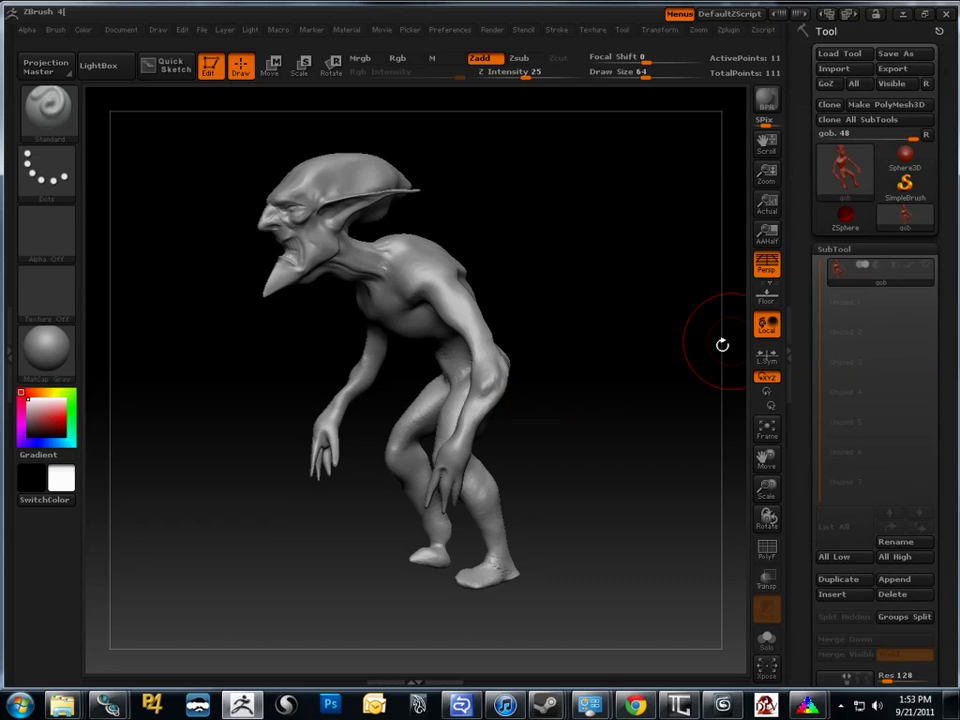
{"action": "left_click", "coordinate": [845, 215]}
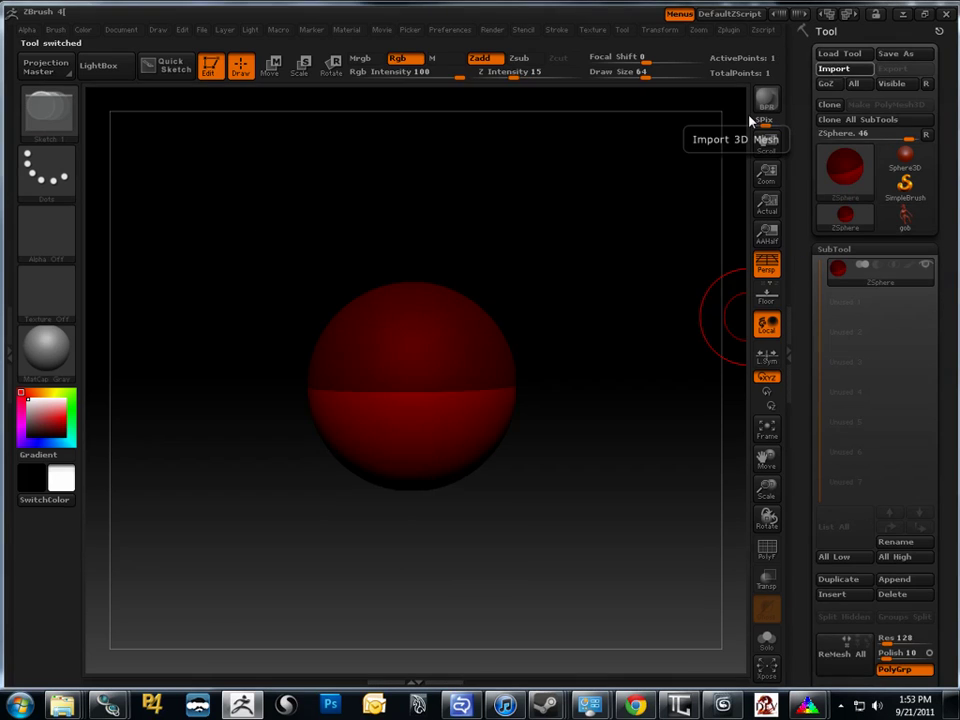
{"action": "left_click", "coordinate": [836, 69]}
{"action": "double_click", "coordinate": [183, 151]}
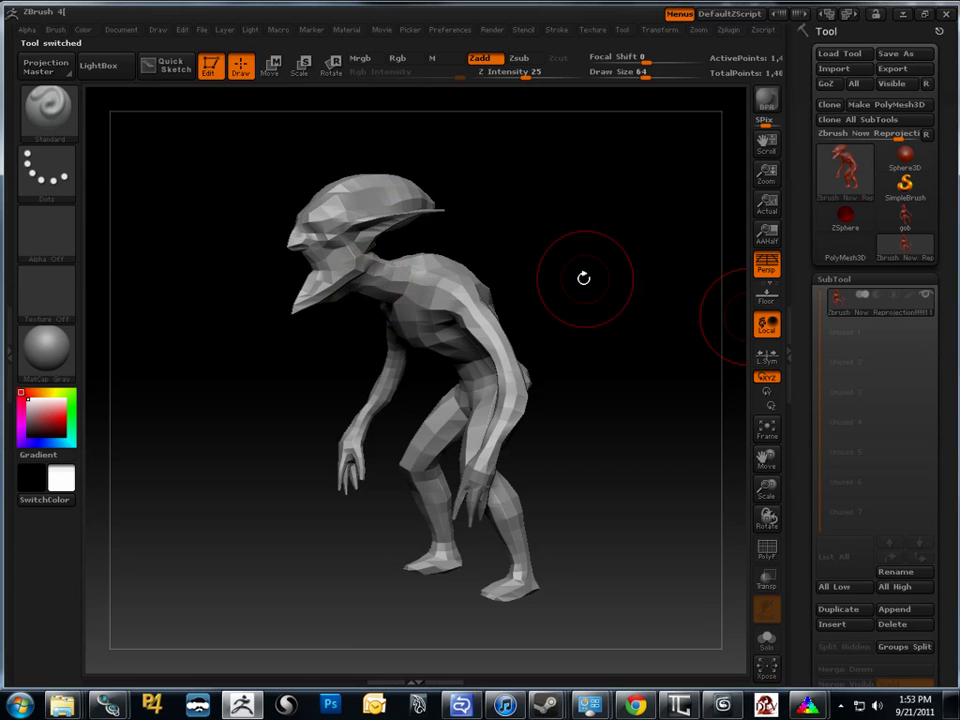
{"action": "left_click_drag", "start_coordinate": [583, 276], "coordinate": [648, 268]}
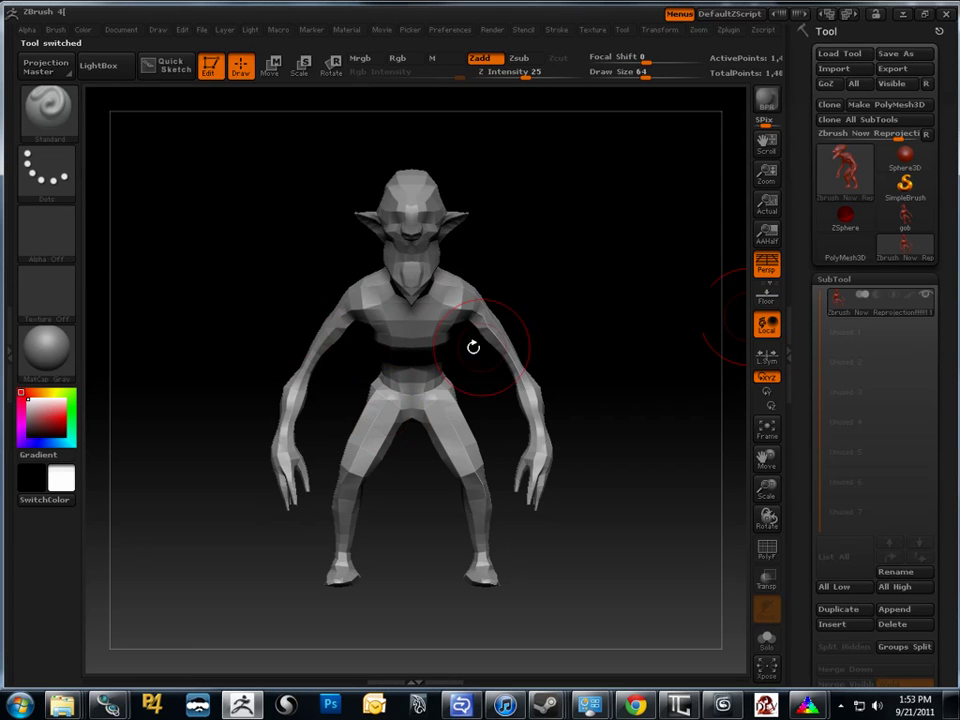
Step: Select the gob tool again and try to append another mesh as a subtool
{"action": "left_click", "coordinate": [905, 214]}
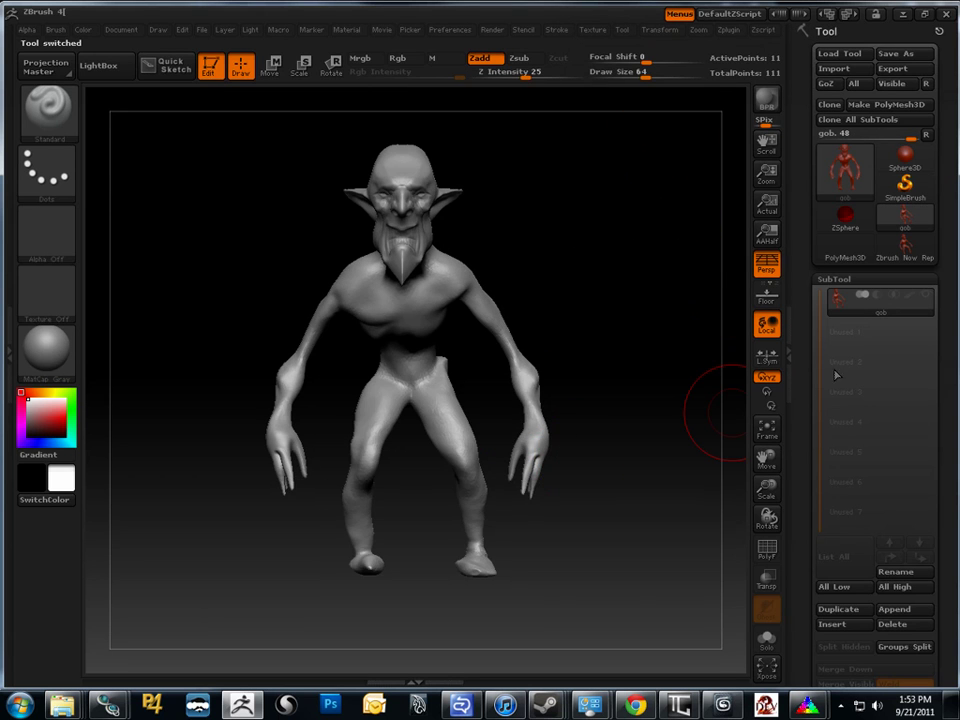
{"action": "left_click", "coordinate": [895, 609]}
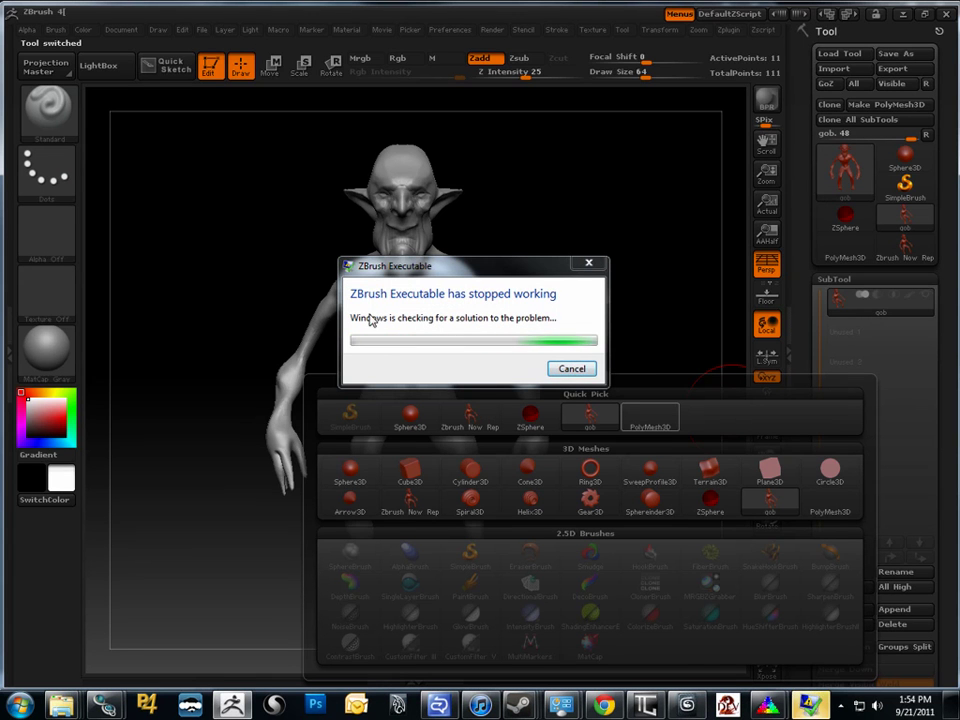
Step: Cancel the ZBrush crash report and start ZBrush again
{"action": "left_click", "coordinate": [572, 369]}
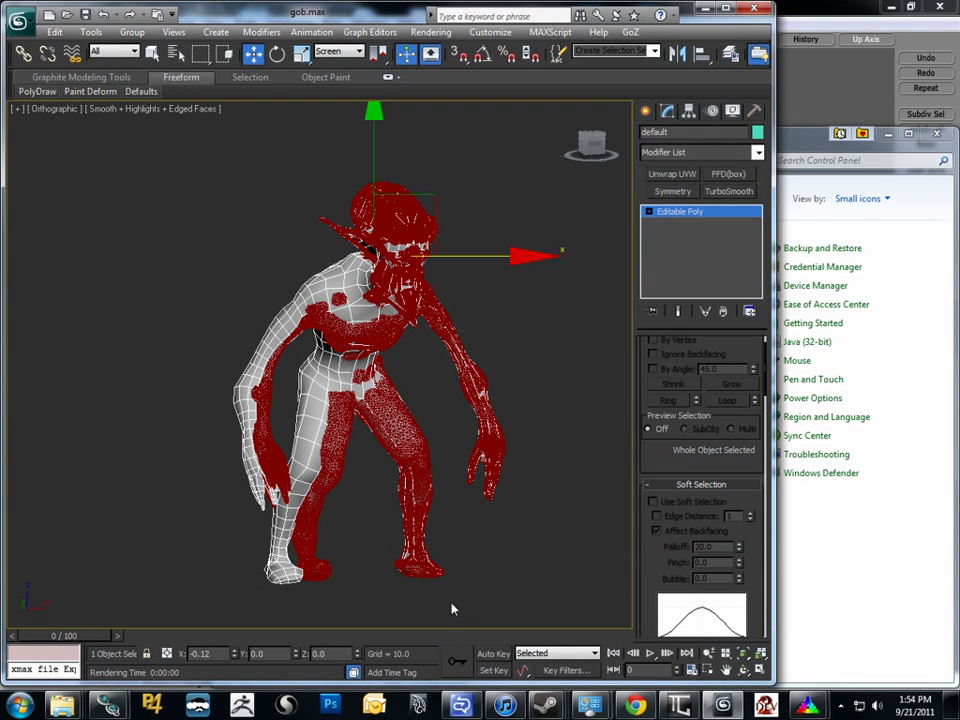
{"action": "left_click", "coordinate": [242, 706]}
Step: Switch to the monitor ProfileChooser window, select the macbook profile, reselect cinting and minimize the window
{"action": "key", "text": "alt+Tab"}
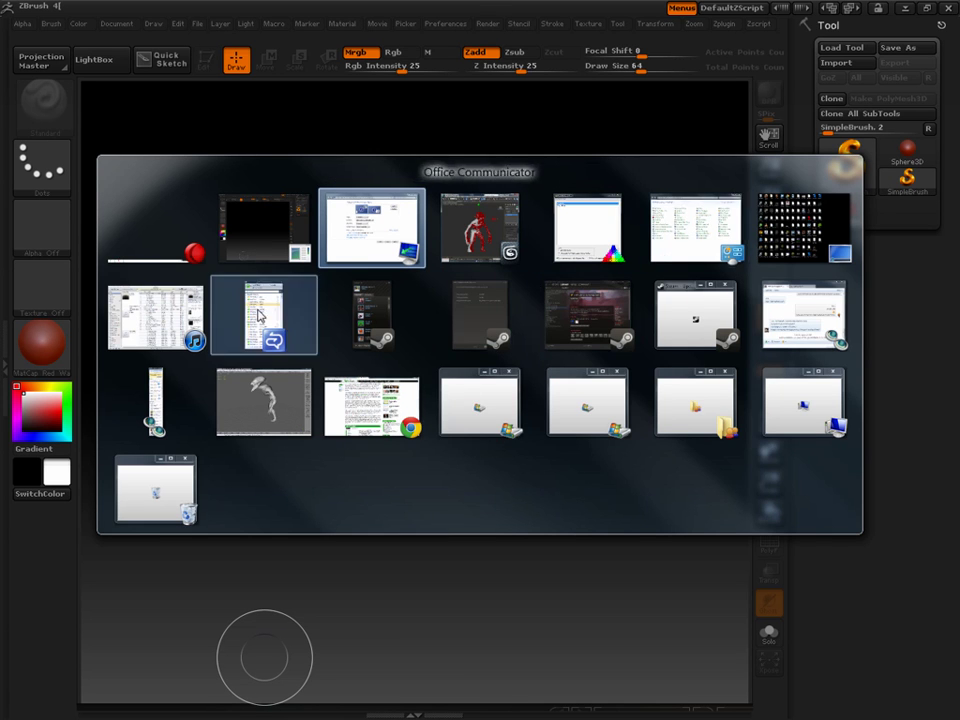
{"action": "left_click", "coordinate": [174, 319]}
{"action": "key", "text": "alt+Tab"}
{"action": "key", "text": "alt+Tab"}
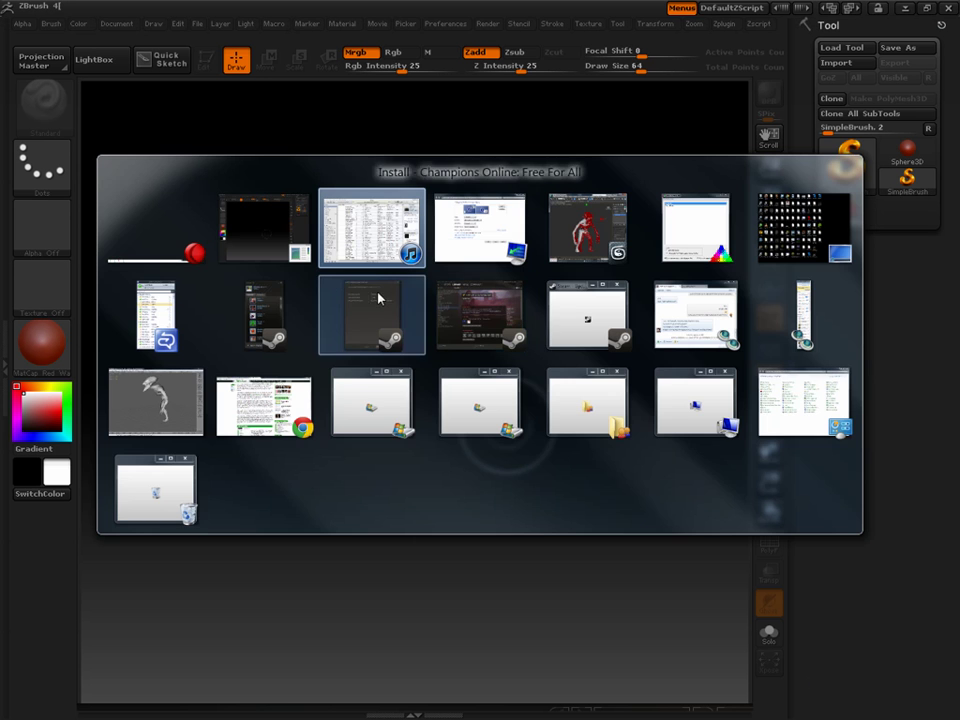
{"action": "left_click", "coordinate": [680, 245]}
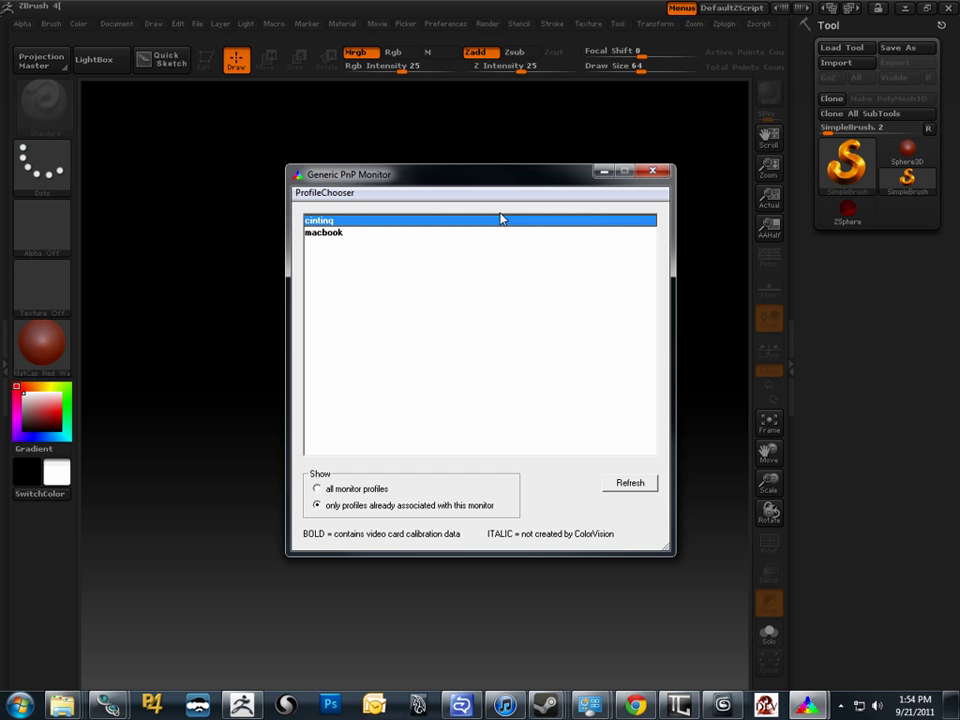
{"action": "left_click", "coordinate": [399, 230]}
{"action": "left_click", "coordinate": [399, 217]}
{"action": "left_click", "coordinate": [606, 173]}
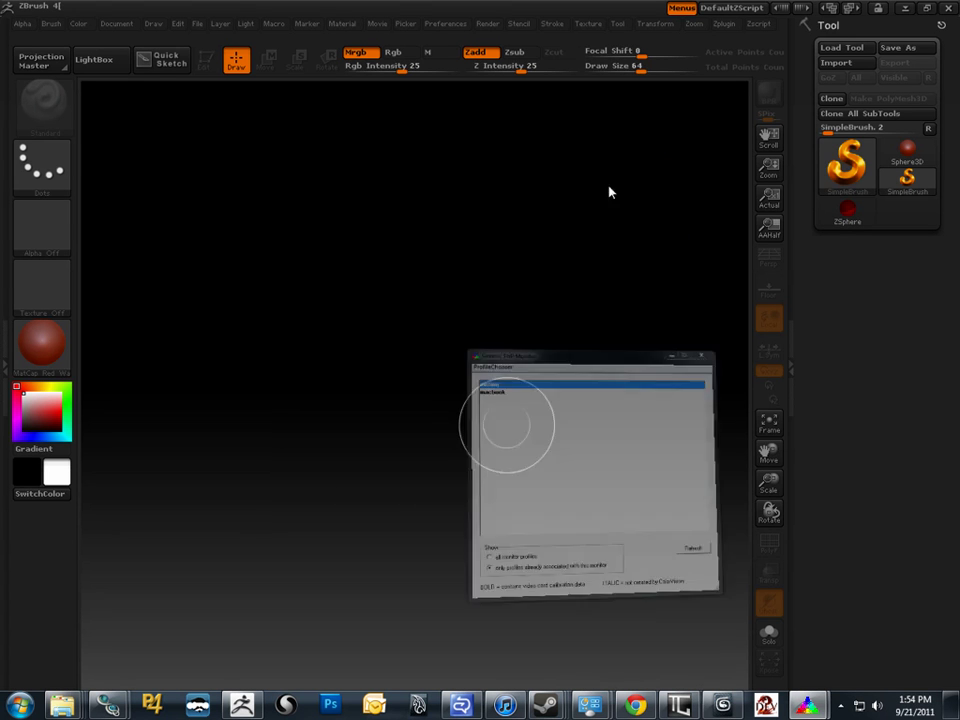
Step: Switch to iTunes, sort the music library by artist and play Banana Ripple by Junior Boys
{"action": "key", "text": "alt+Tab"}
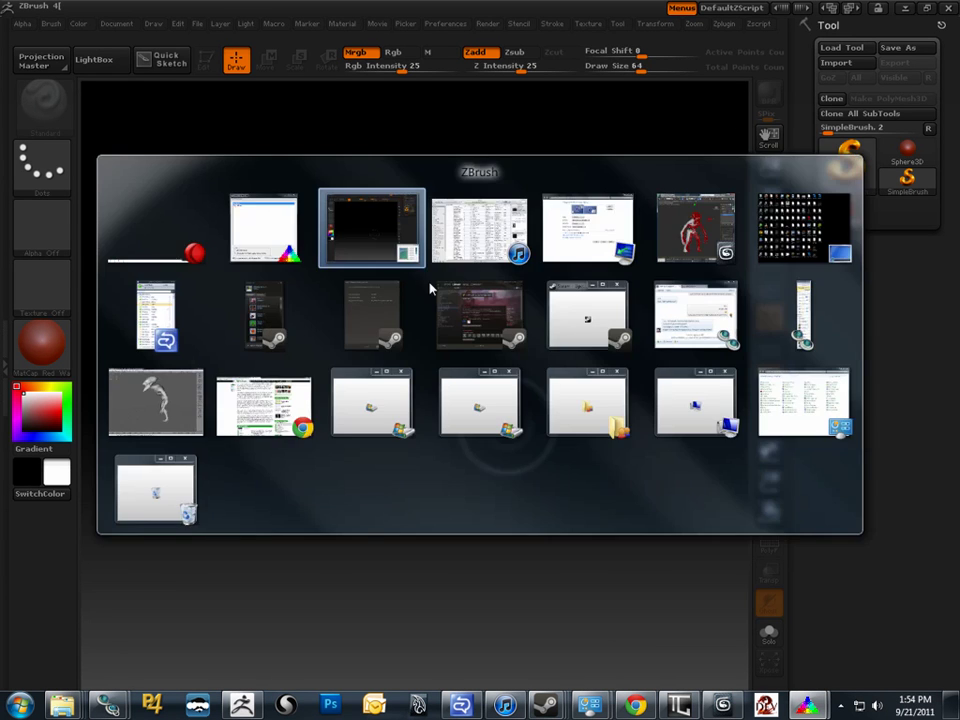
{"action": "left_click", "coordinate": [490, 228]}
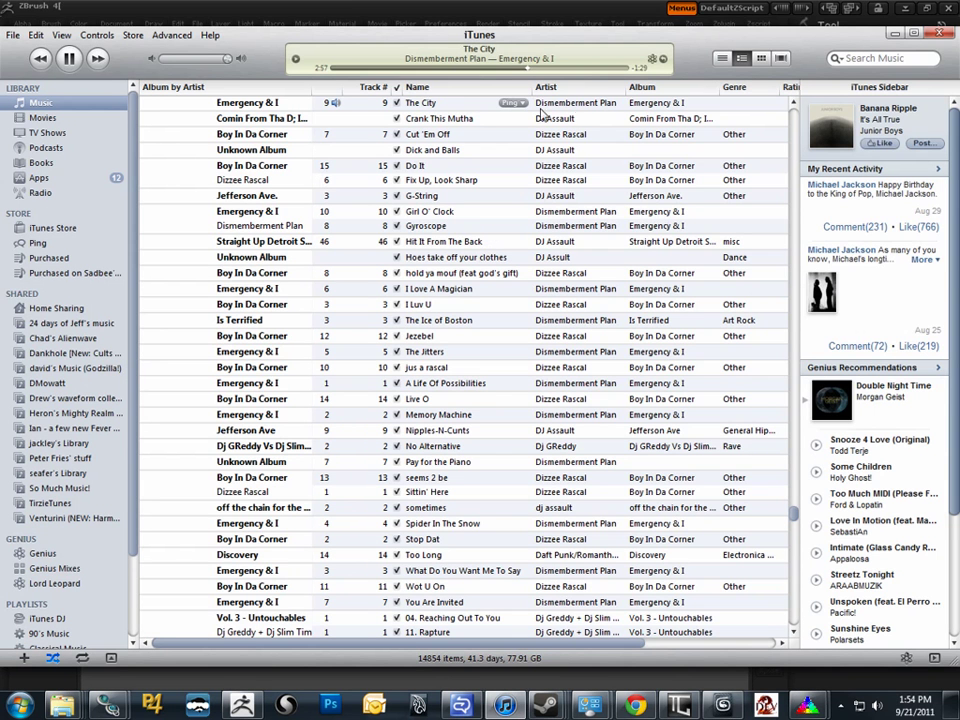
{"action": "right_click", "coordinate": [716, 87]}
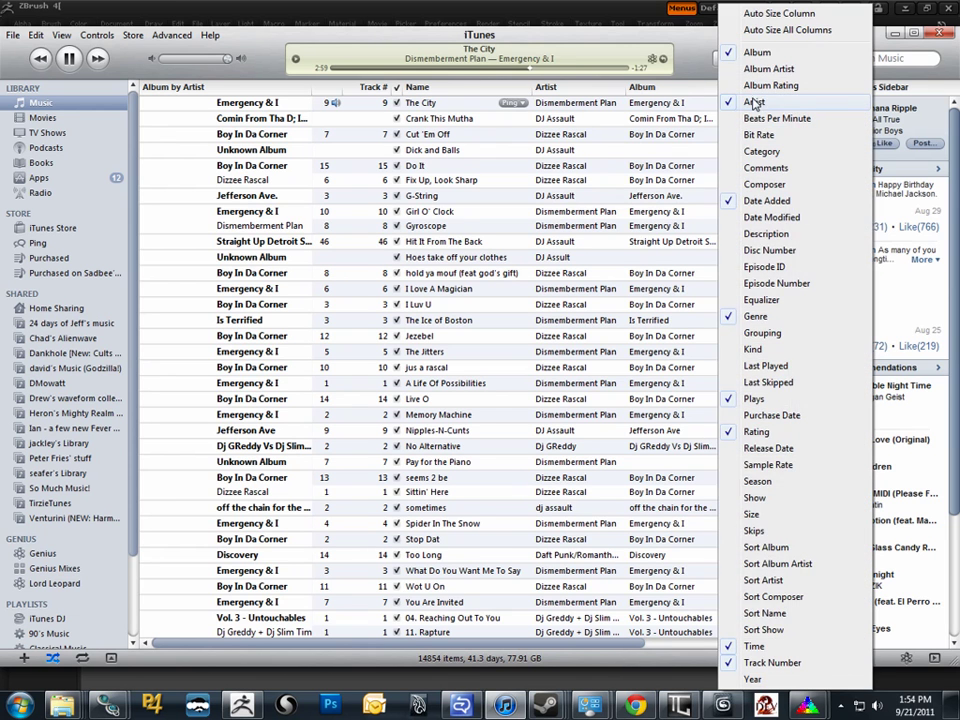
{"action": "left_click", "coordinate": [467, 88]}
{"action": "left_click", "coordinate": [566, 87]}
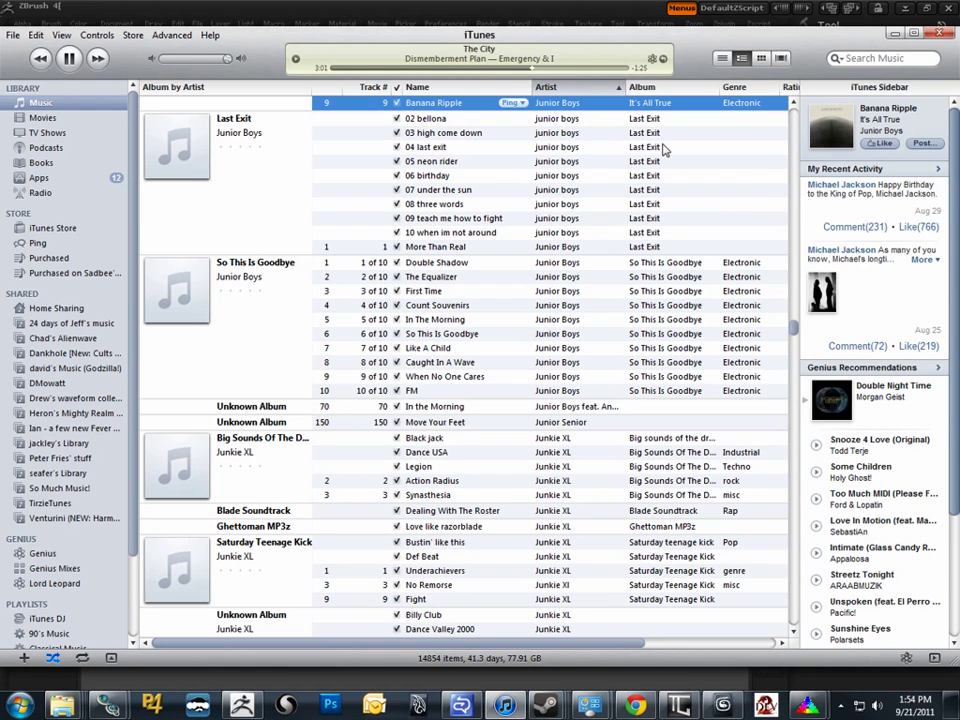
{"action": "left_click", "coordinate": [425, 148]}
{"action": "double_click", "coordinate": [437, 162]}
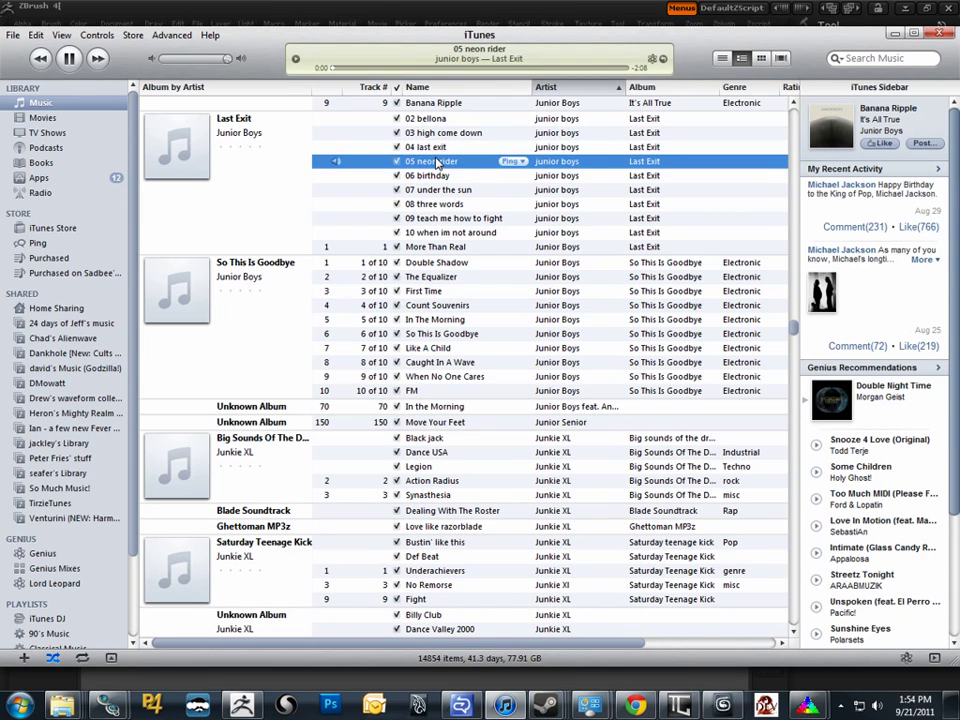
{"action": "double_click", "coordinate": [430, 105]}
{"action": "scroll", "coordinate": [504, 165], "scroll_direction": "up", "scroll_amount": 1}
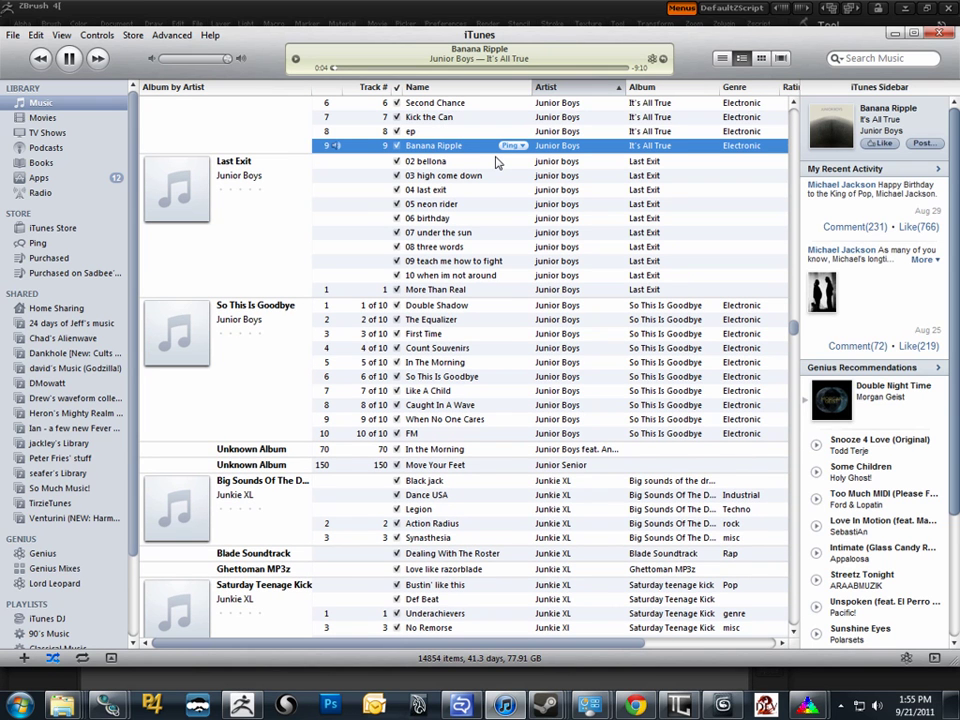
Step: Switch back to ZBrush and load the high-poly tool gob.ZTL from the Goblin folder inside Arting
{"action": "key", "text": "alt+Tab"}
{"action": "key", "text": "alt+Tab"}
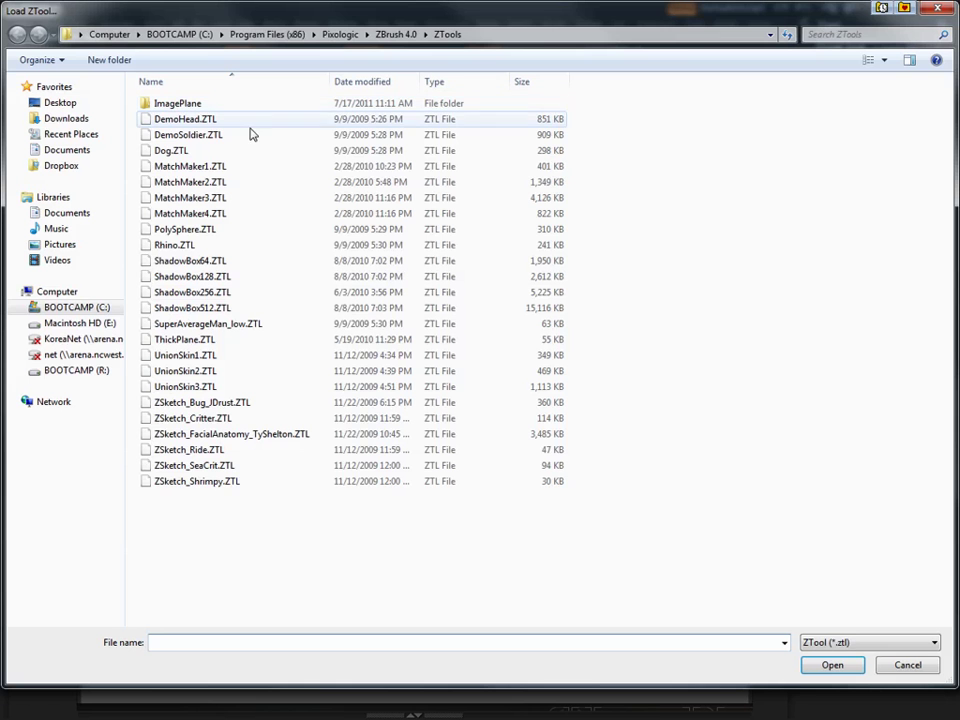
{"action": "left_click", "coordinate": [860, 34]}
{"action": "left_click", "coordinate": [855, 26]}
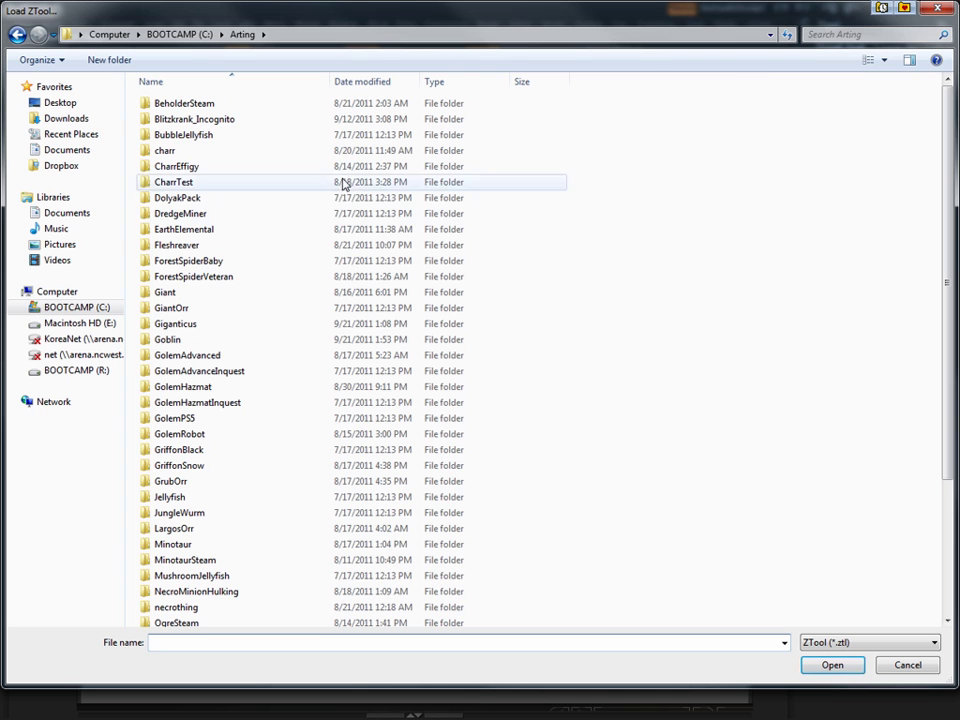
{"action": "left_click", "coordinate": [177, 325]}
{"action": "double_click", "coordinate": [177, 325]}
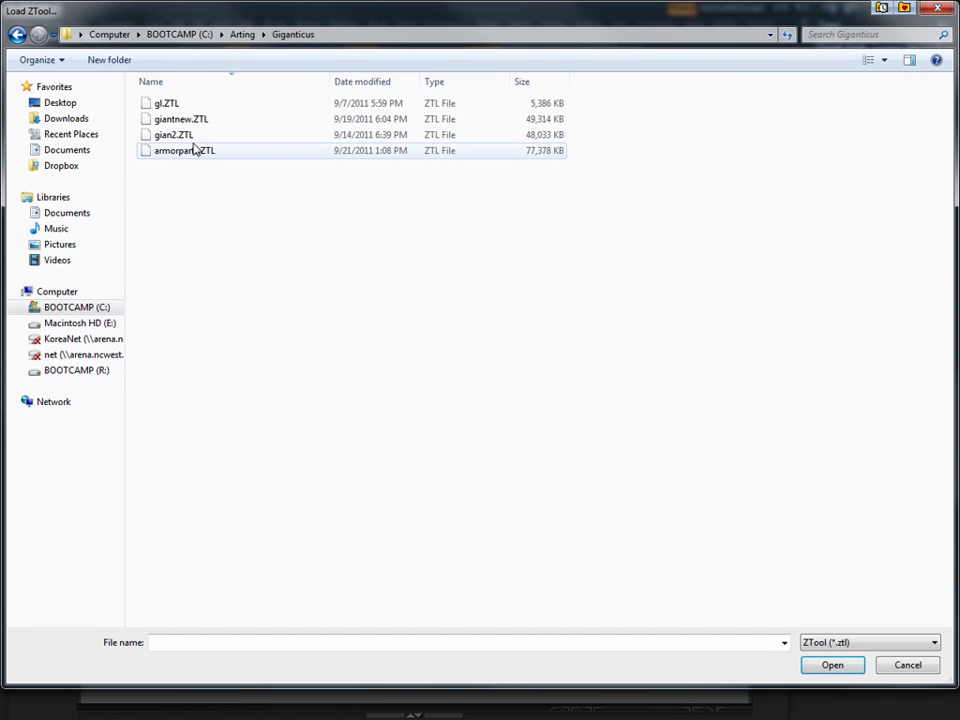
{"action": "left_click", "coordinate": [242, 34]}
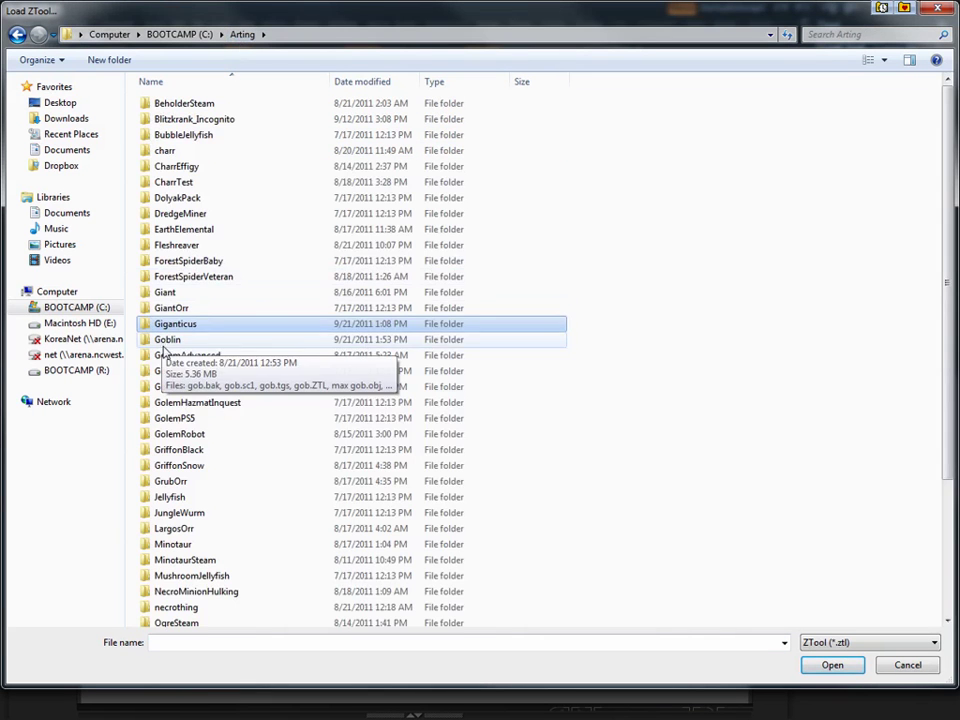
{"action": "left_click", "coordinate": [160, 341]}
{"action": "double_click", "coordinate": [160, 341]}
{"action": "double_click", "coordinate": [160, 103]}
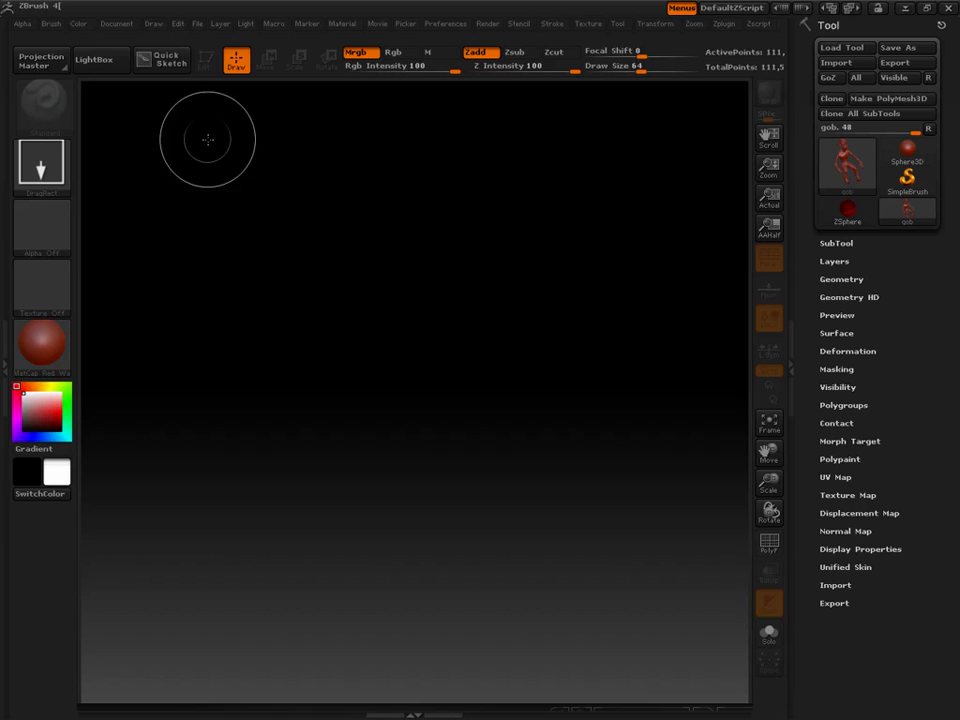
Step: Clear the canvas, draw a single front-facing goblin on it and enter Edit mode
{"action": "left_click_drag", "start_coordinate": [381, 347], "coordinate": [445, 630]}
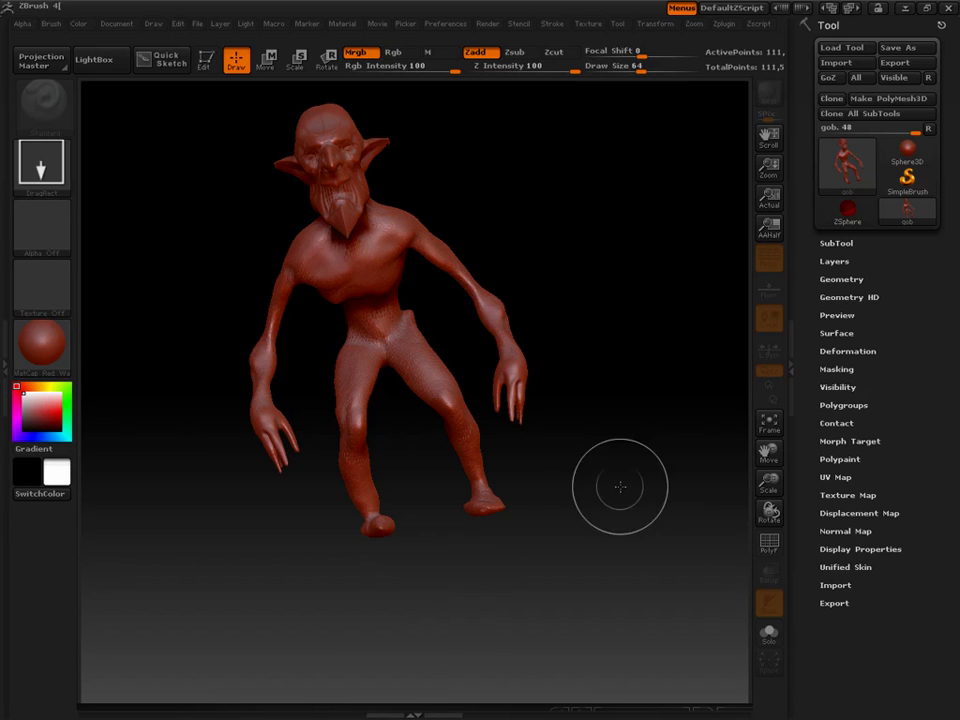
{"action": "mouse_move", "coordinate": [619, 486]}
{"action": "left_mouse_down"}
{"action": "mouse_move", "coordinate": [561, 497]}
{"action": "mouse_move", "coordinate": [414, 629]}
{"action": "left_mouse_up"}
{"action": "key", "text": "ctrl+n"}
{"action": "left_click_drag", "start_coordinate": [415, 308], "coordinate": [578, 540]}
{"action": "key", "text": "t"}
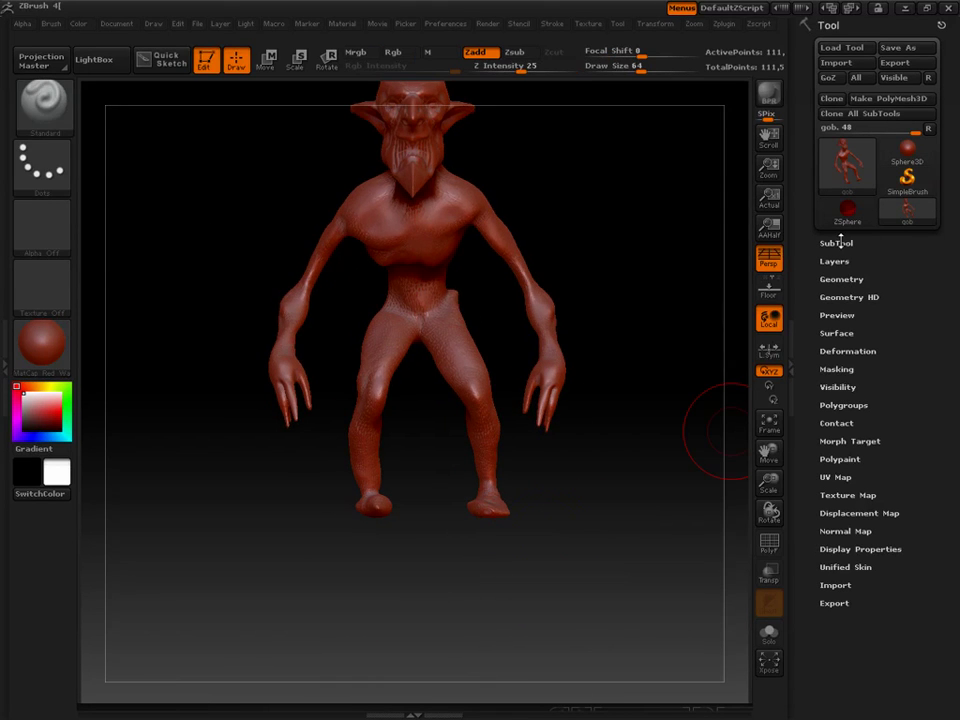
Step: Switch to the ZSphere tool and import the low-poly goblin mesh Zbrush Now Reprojection!!!!!!!11!!111
{"action": "left_click", "coordinate": [838, 243]}
{"action": "left_click", "coordinate": [847, 32]}
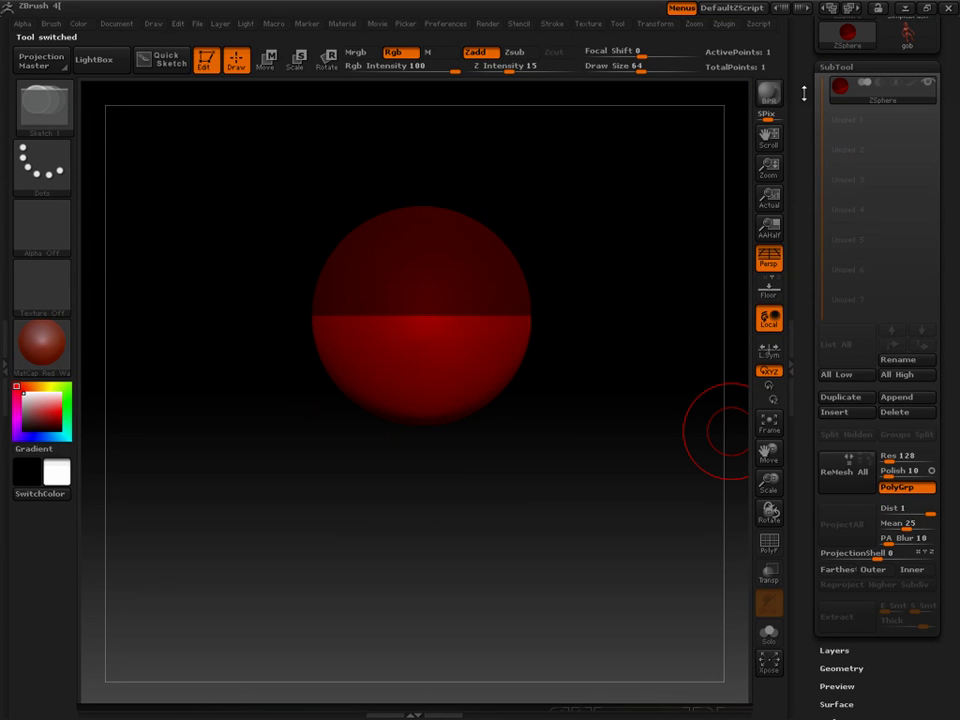
{"action": "left_click_drag", "start_coordinate": [804, 93], "coordinate": [801, 208]}
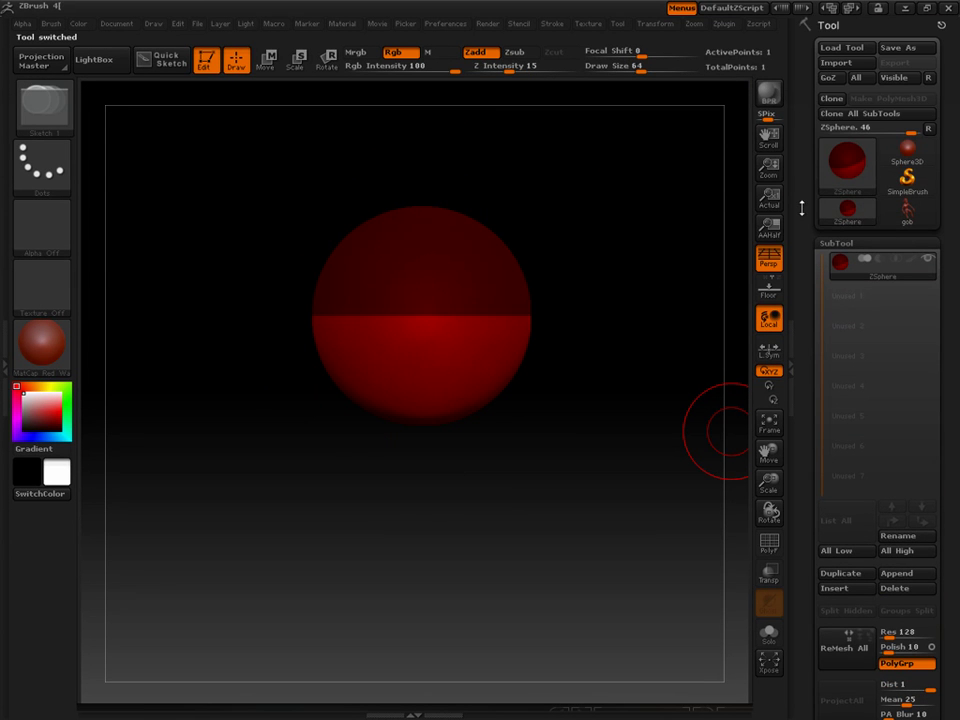
{"action": "left_click", "coordinate": [833, 63]}
{"action": "double_click", "coordinate": [160, 156]}
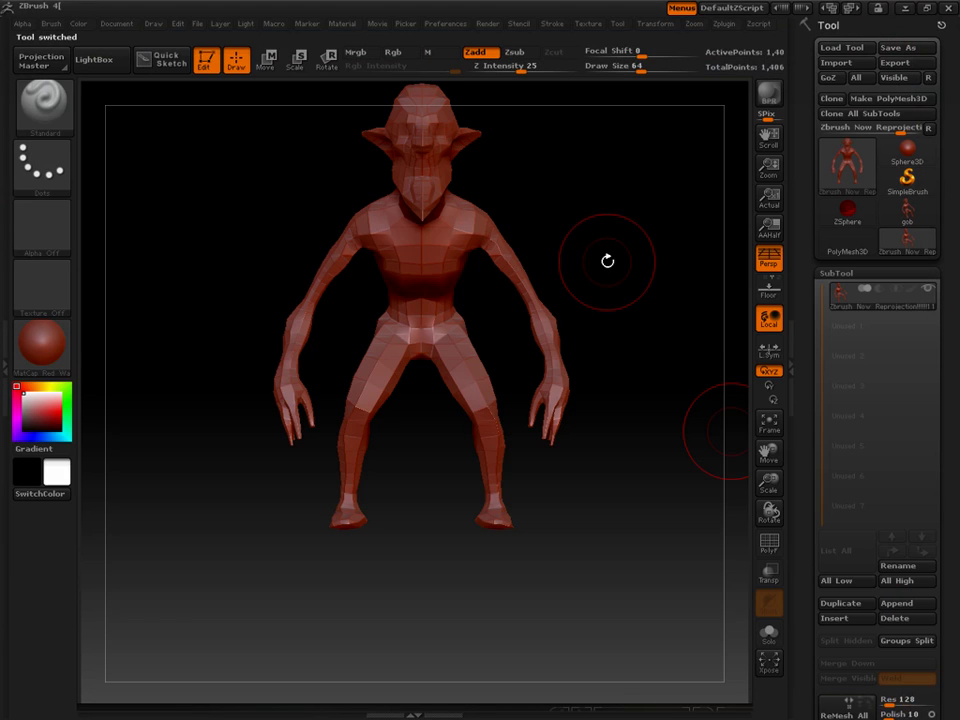
Step: Select the gob tool again and append the imported Zbrush Now Reprojection mesh to it as a subtool
{"action": "left_click", "coordinate": [906, 210]}
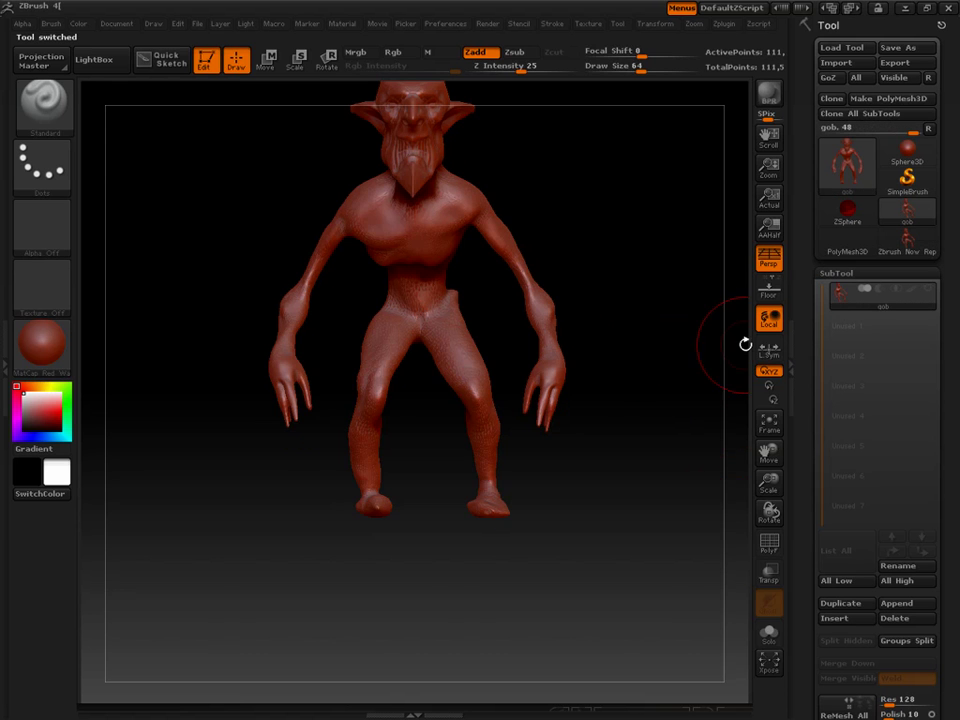
{"action": "left_click", "coordinate": [896, 603]}
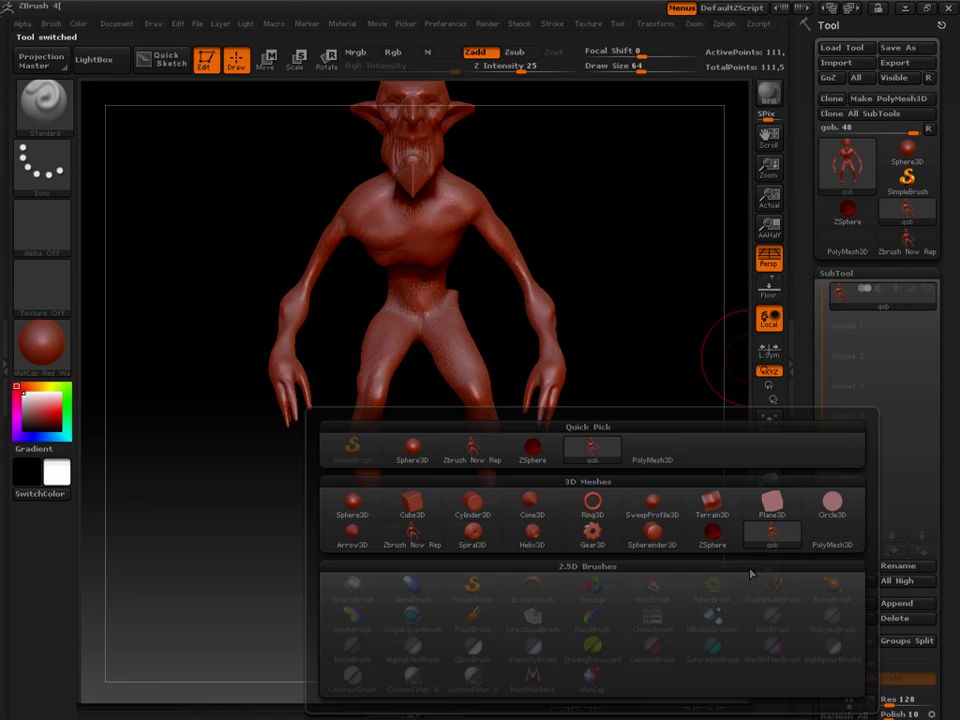
{"action": "left_click", "coordinate": [478, 462]}
{"action": "left_click_drag", "start_coordinate": [636, 480], "coordinate": [574, 313]}
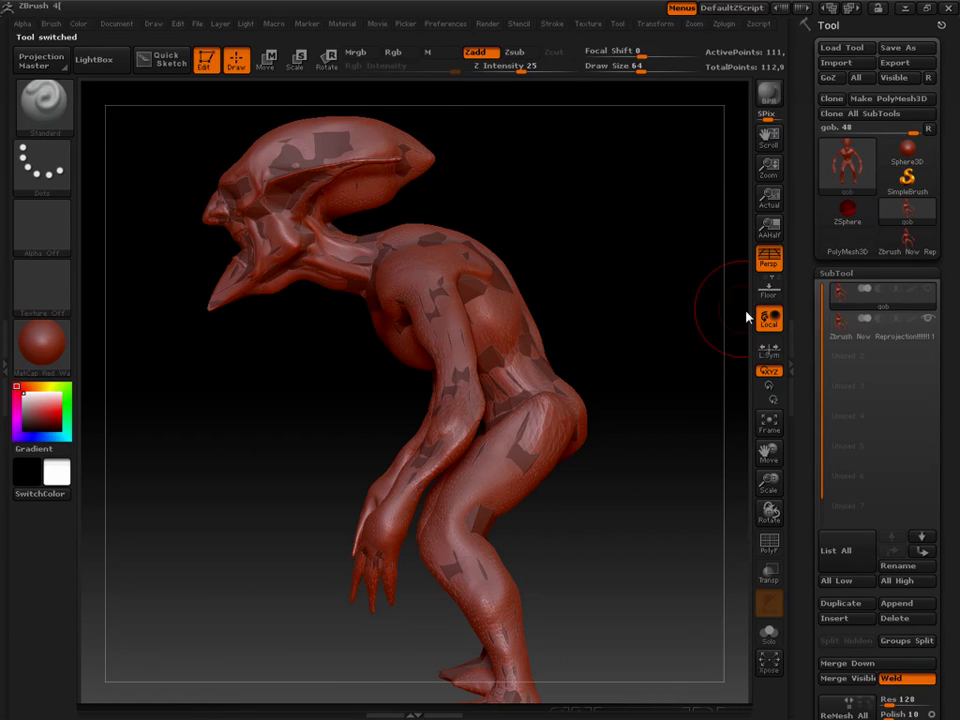
Step: Select the low-poly Zbrush Now Reprojection subtool and change the material to MatCap Gray
{"action": "left_click", "coordinate": [872, 332]}
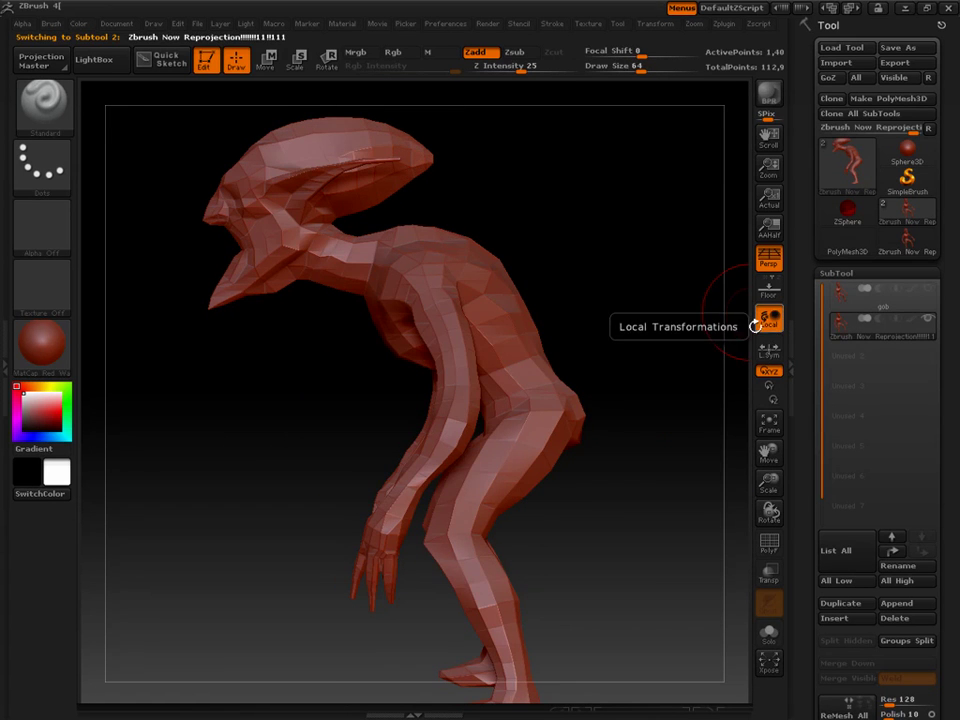
{"action": "left_click", "coordinate": [42, 342]}
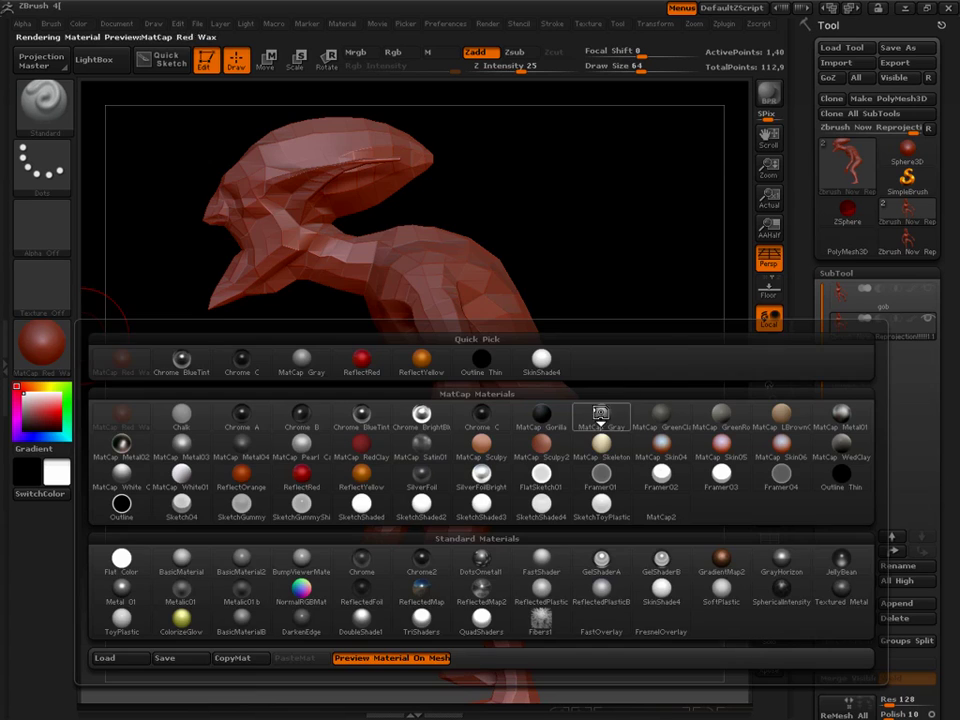
{"action": "left_click", "coordinate": [605, 411]}
{"action": "left_click_drag", "start_coordinate": [585, 311], "coordinate": [611, 315]}
Step: Subdivide the low-poly mesh up to SDiv 6, turning Smt on after the first flat divisions
{"action": "left_click_drag", "start_coordinate": [799, 312], "coordinate": [804, 251]}
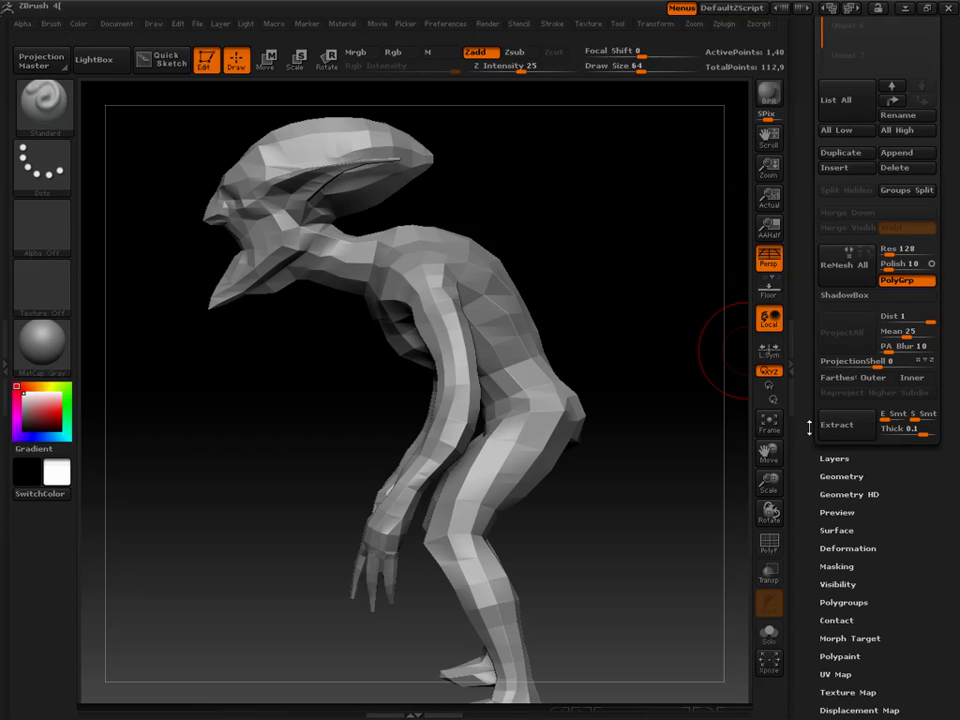
{"action": "mouse_move", "coordinate": [810, 426]}
{"action": "left_mouse_down"}
{"action": "mouse_move", "coordinate": [814, 476]}
{"action": "mouse_move", "coordinate": [813, 419]}
{"action": "left_mouse_up"}
{"action": "left_click", "coordinate": [840, 467]}
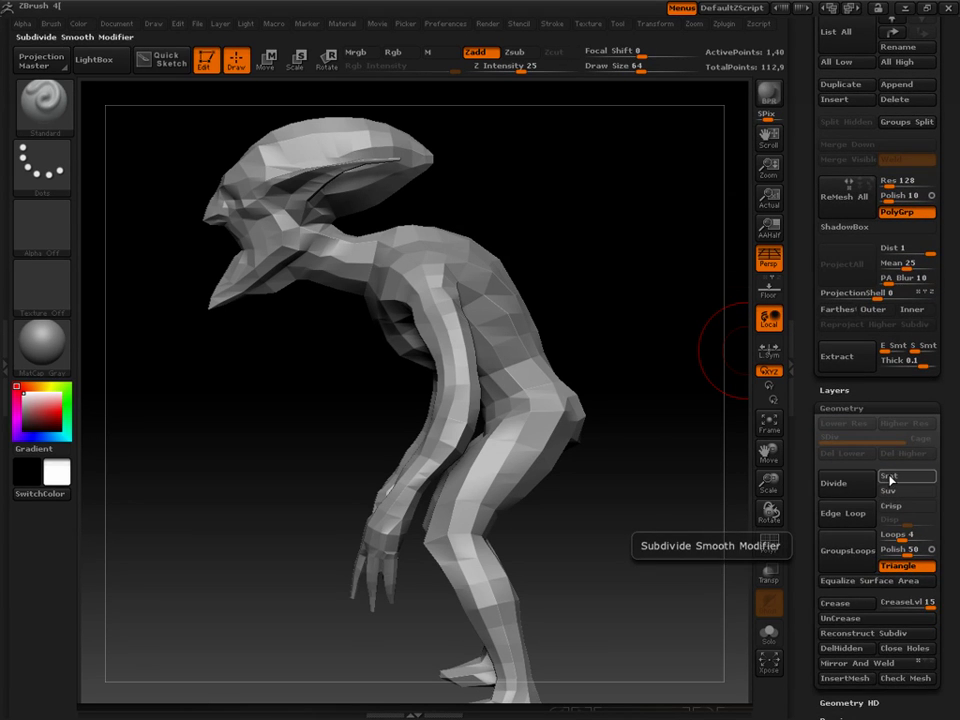
{"action": "left_click", "coordinate": [838, 486]}
{"action": "left_click", "coordinate": [838, 486]}
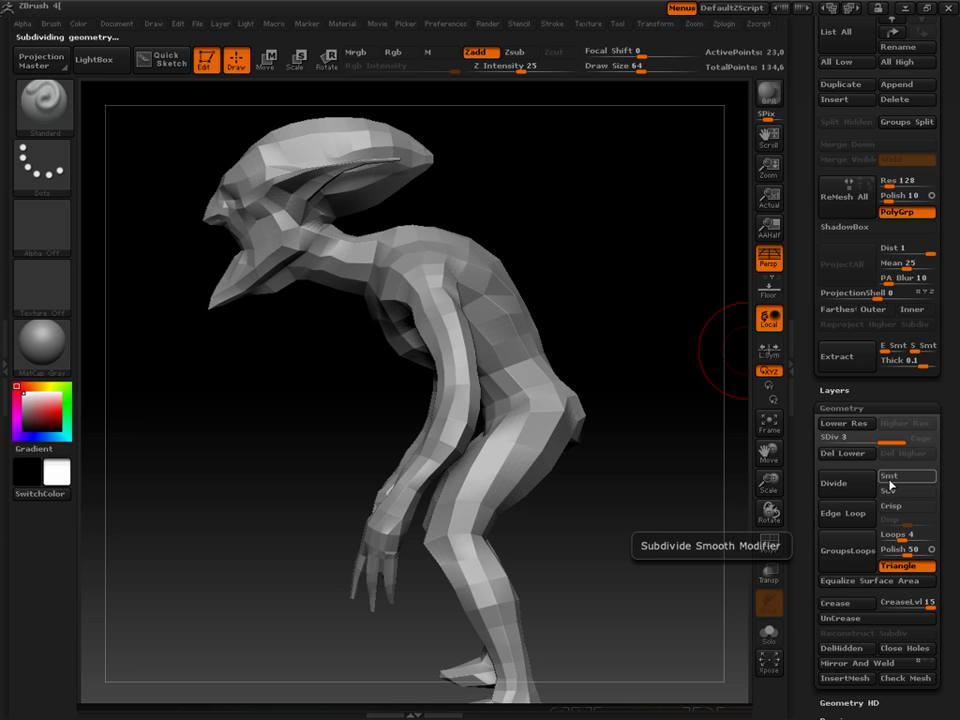
{"action": "left_click", "coordinate": [889, 478]}
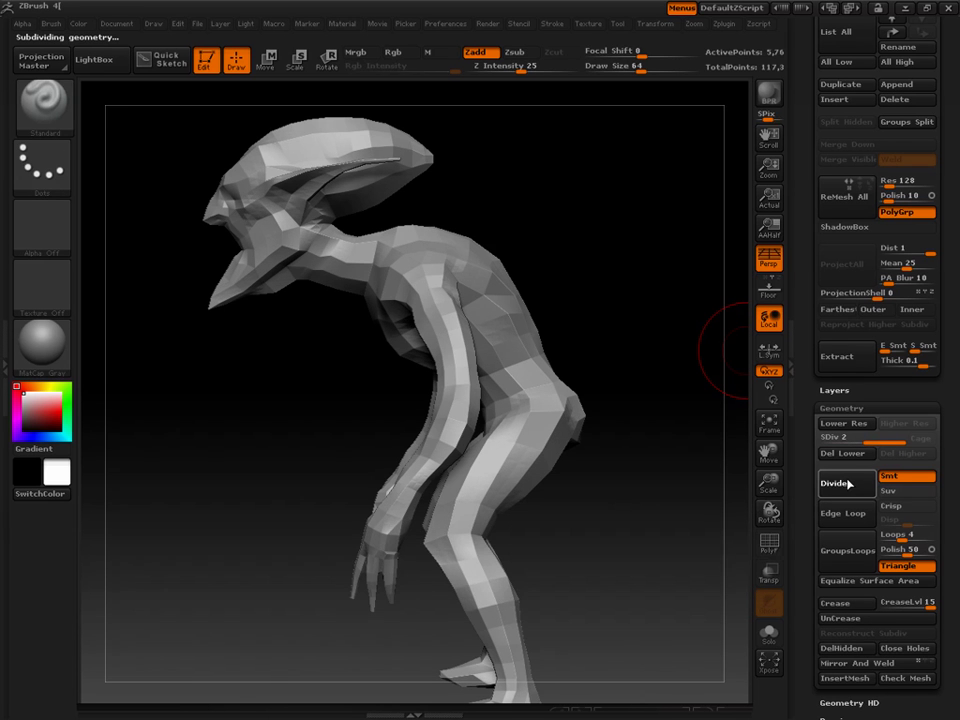
{"action": "left_click", "coordinate": [840, 484]}
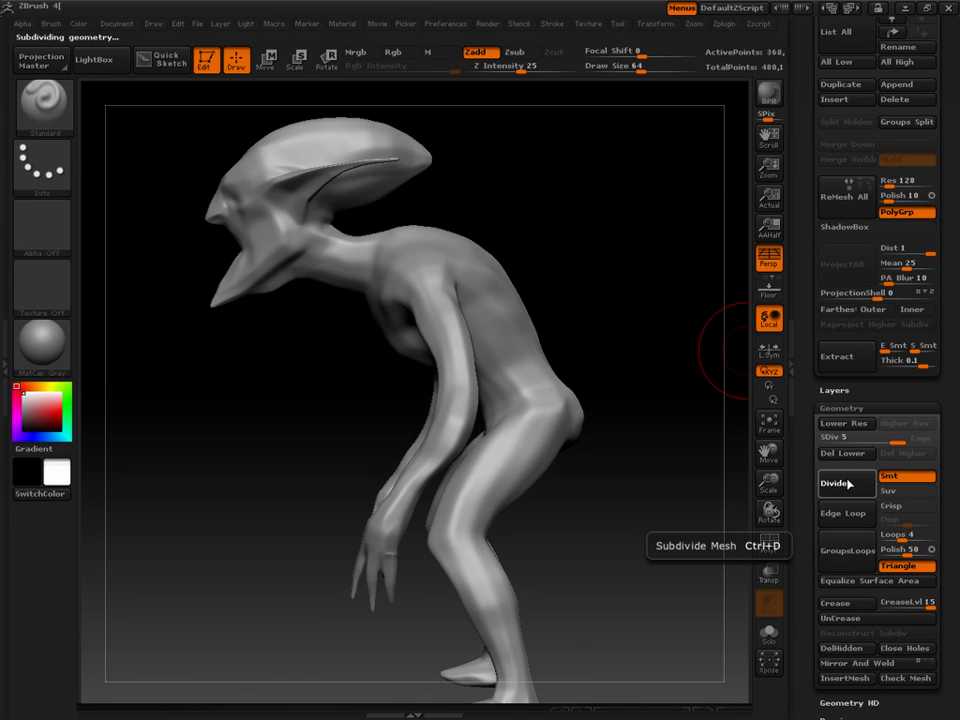
Step: Inspect the subdivided mesh, show the gob sculpt with it and compare how they overlap from the front and side
{"action": "left_click_drag", "start_coordinate": [666, 436], "coordinate": [666, 651], "text": "alt"}
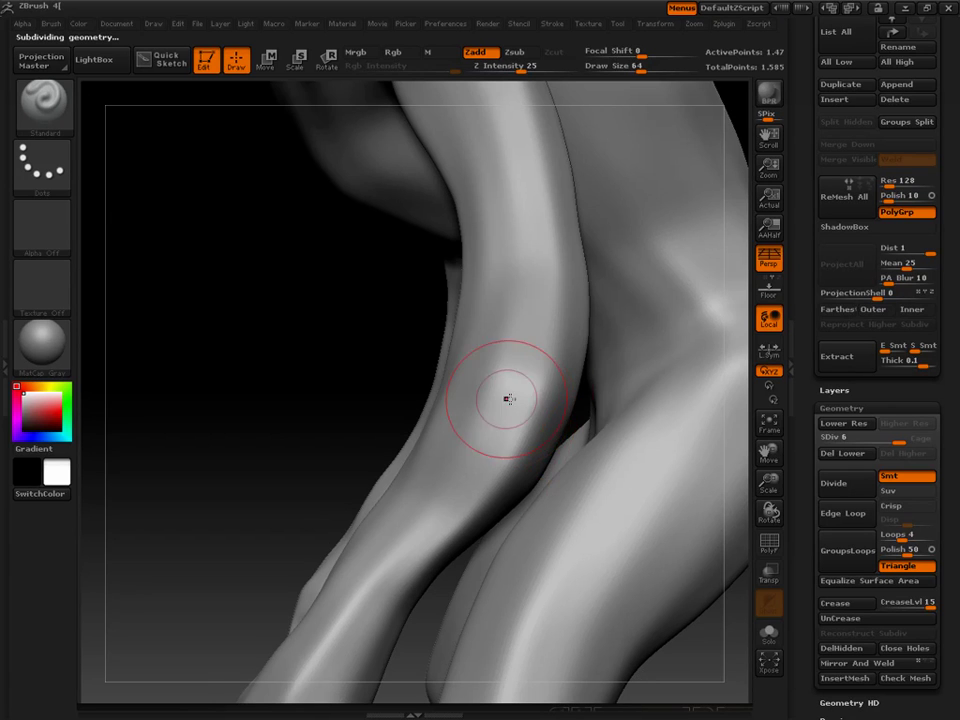
{"action": "left_click_drag", "start_coordinate": [268, 355], "coordinate": [315, 364], "text": "shift"}
{"action": "key", "text": "f"}
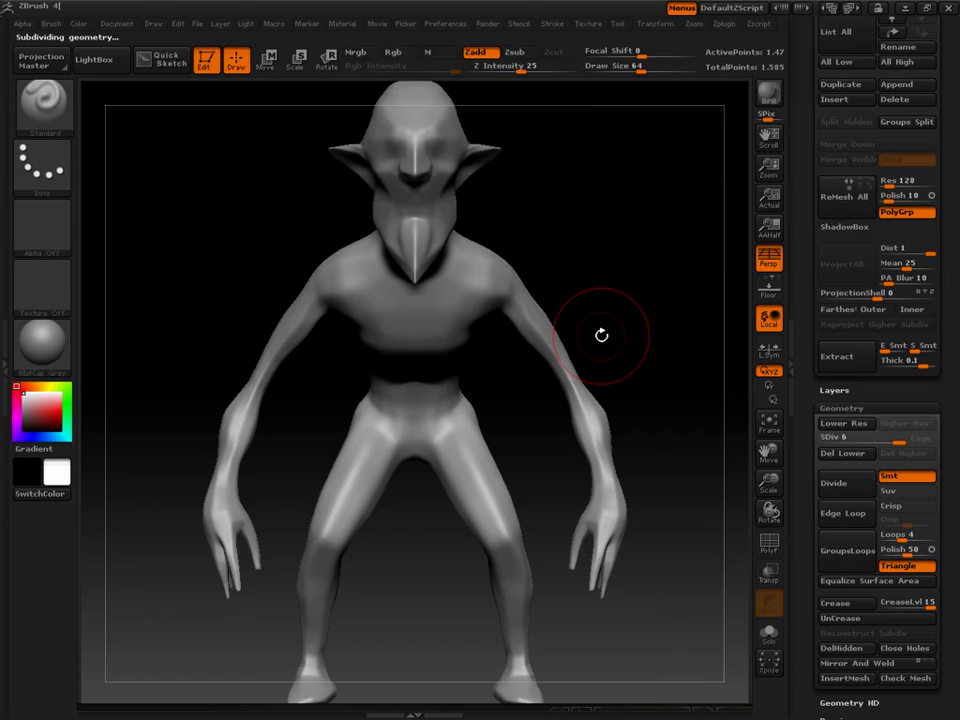
{"action": "left_click_drag", "start_coordinate": [623, 216], "coordinate": [700, 190], "text": "alt"}
{"action": "left_click_drag", "start_coordinate": [808, 168], "coordinate": [796, 369]}
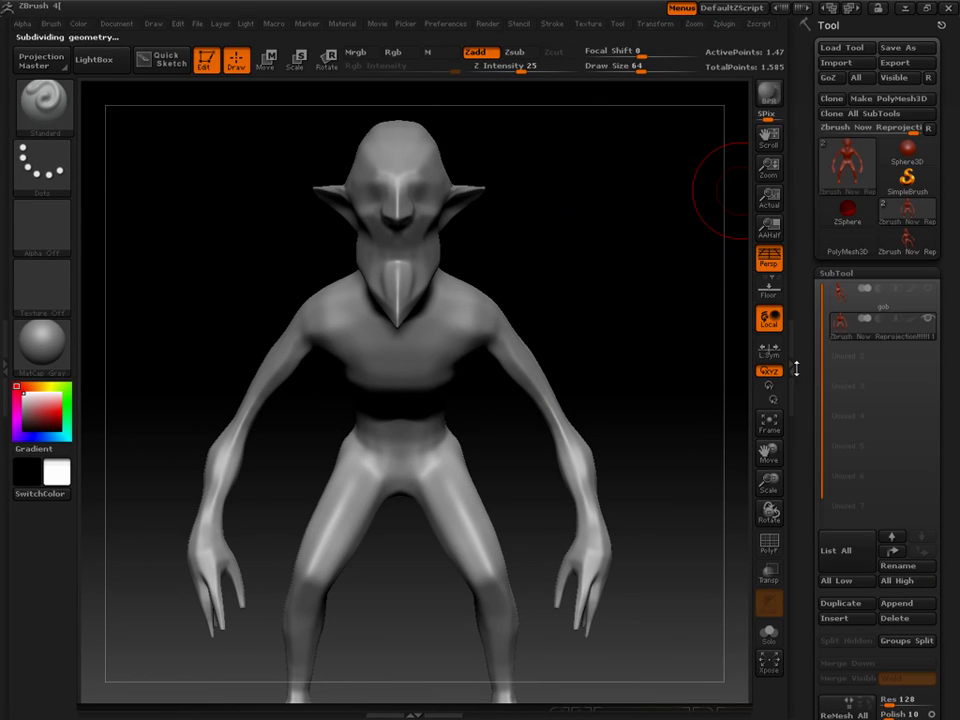
{"action": "mouse_move", "coordinate": [840, 306]}
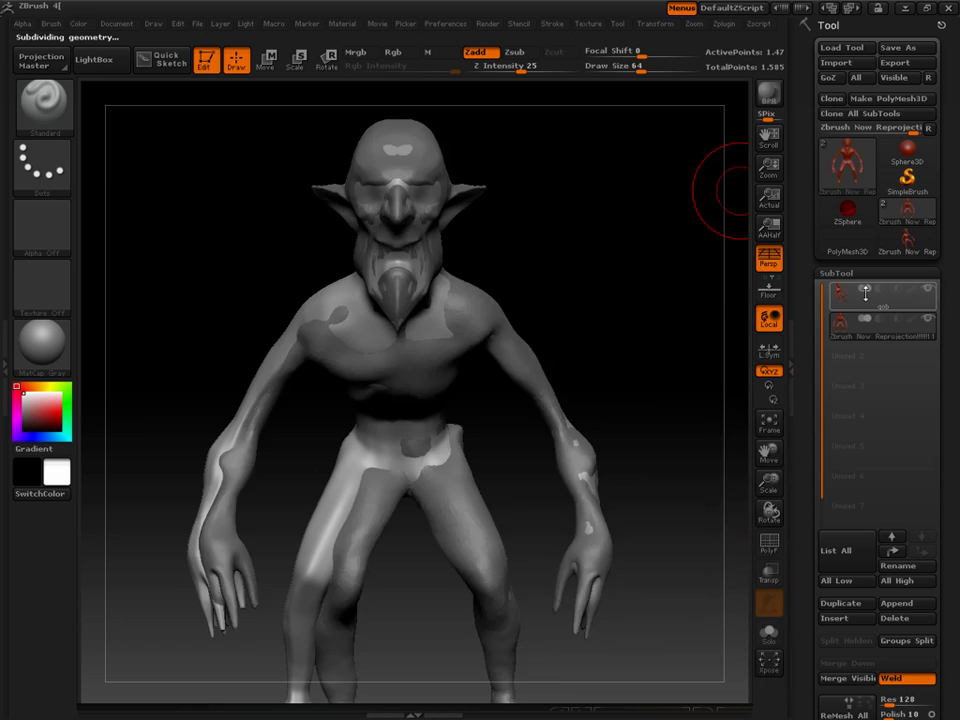
{"action": "left_click_drag", "start_coordinate": [700, 220], "coordinate": [604, 251]}
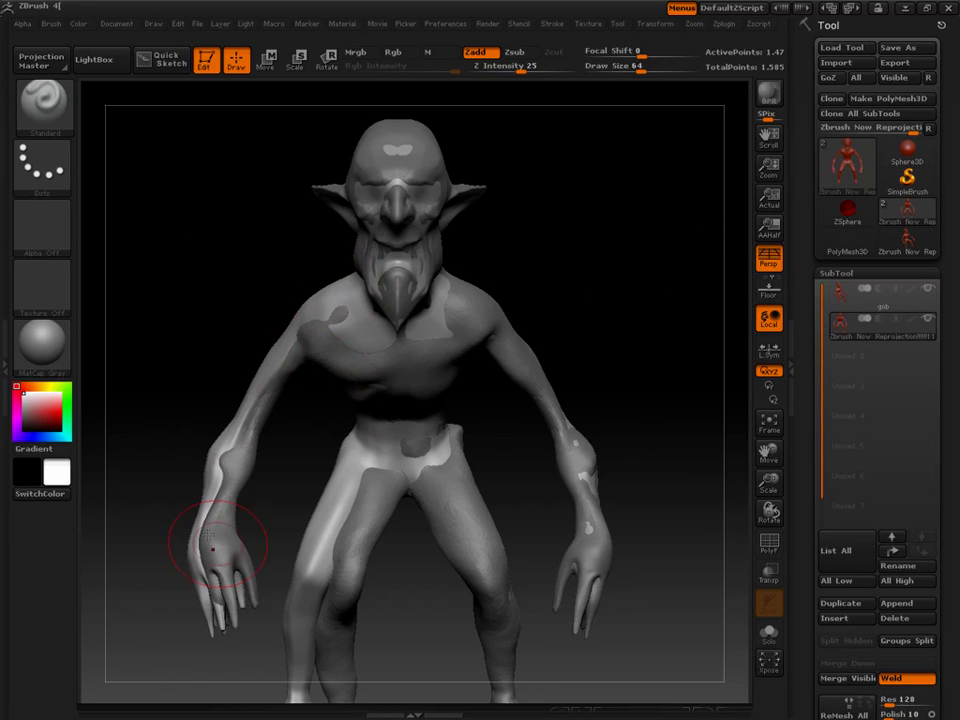
{"action": "mouse_move", "coordinate": [647, 349]}
{"action": "left_mouse_down"}
{"action": "mouse_move", "coordinate": [603, 320]}
{"action": "mouse_move", "coordinate": [583, 324]}
{"action": "left_mouse_up"}
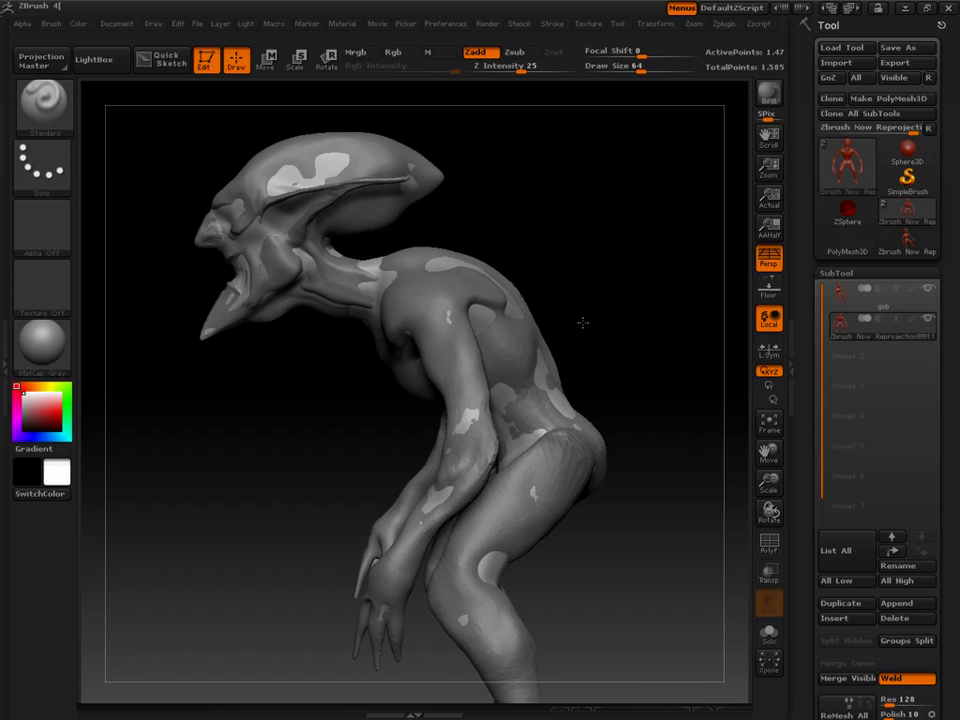
Step: Set the masking brush to MaskLasso
{"action": "key", "text": "ctrl"}
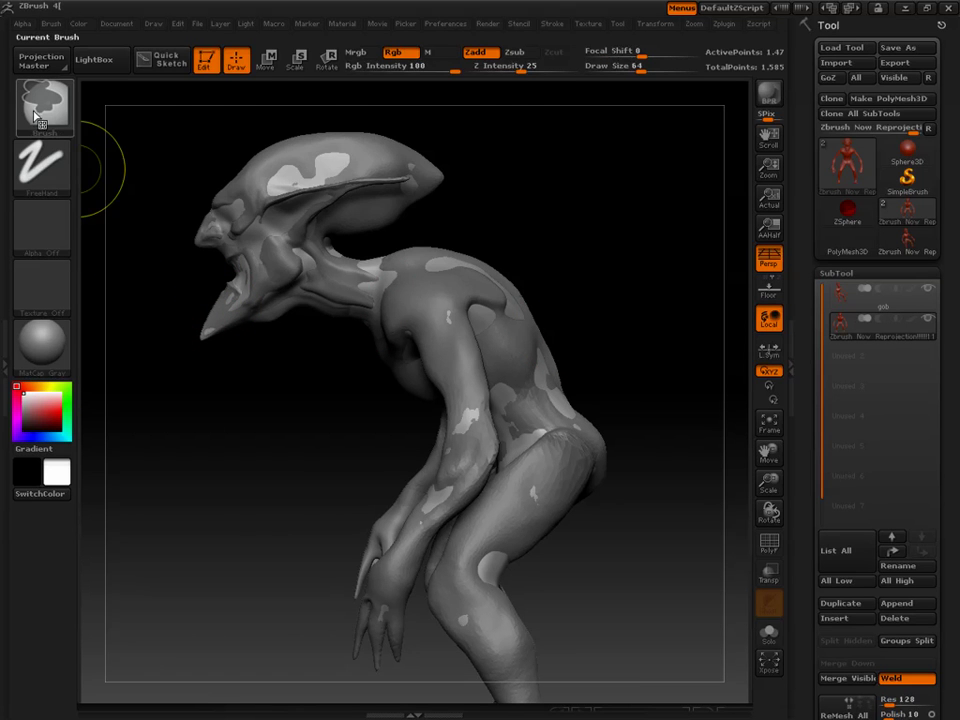
{"action": "left_click", "coordinate": [46, 113]}
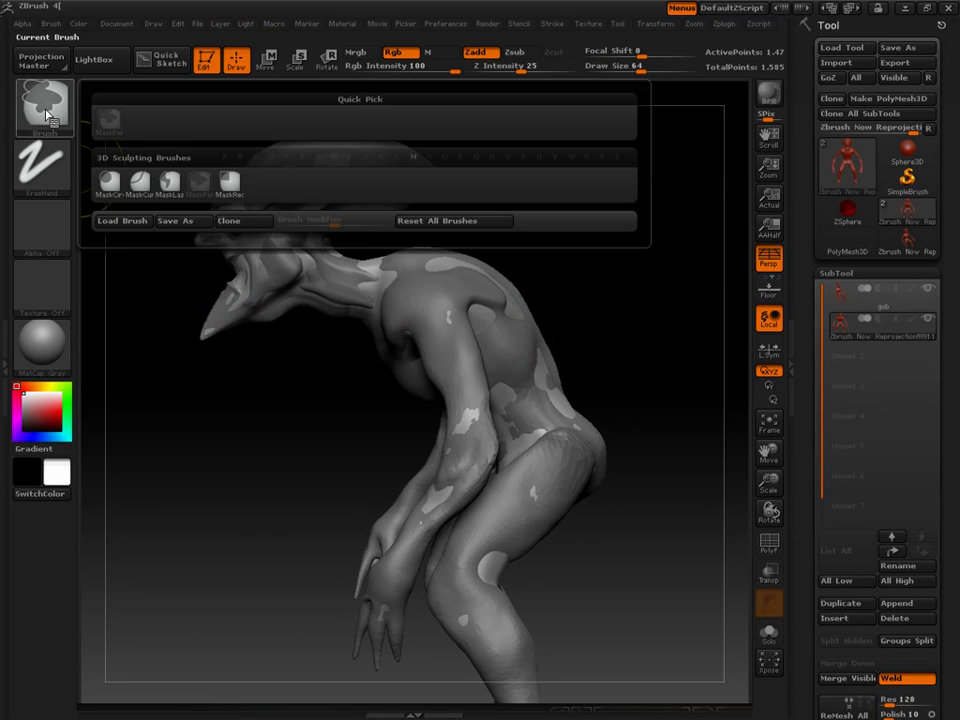
{"action": "left_click", "coordinate": [175, 189], "text": "ctrl"}
{"action": "left_click_drag", "start_coordinate": [227, 464], "coordinate": [223, 422], "text": "alt"}
{"action": "key", "text": "ctrl"}
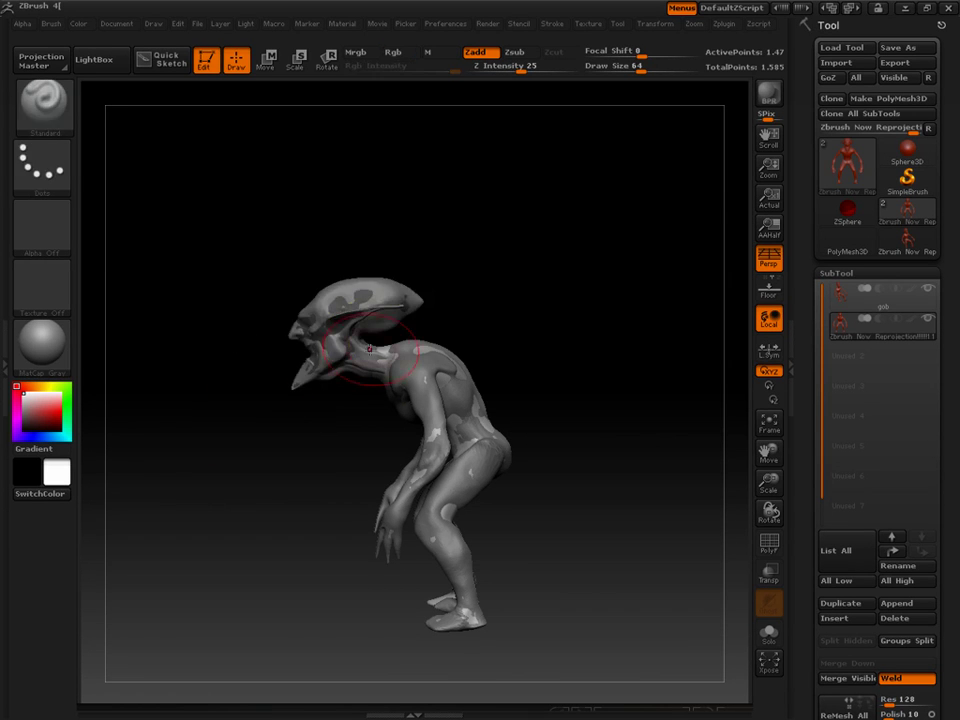
Step: Hide the gob sculpt and lasso a mask over the low-poly mesh's whole head down to the middle of the neck
{"action": "left_click", "coordinate": [928, 322]}
{"action": "left_click_drag", "start_coordinate": [560, 296], "coordinate": [559, 531]}
{"action": "left_click_drag", "start_coordinate": [257, 441], "coordinate": [288, 525], "text": "alt"}
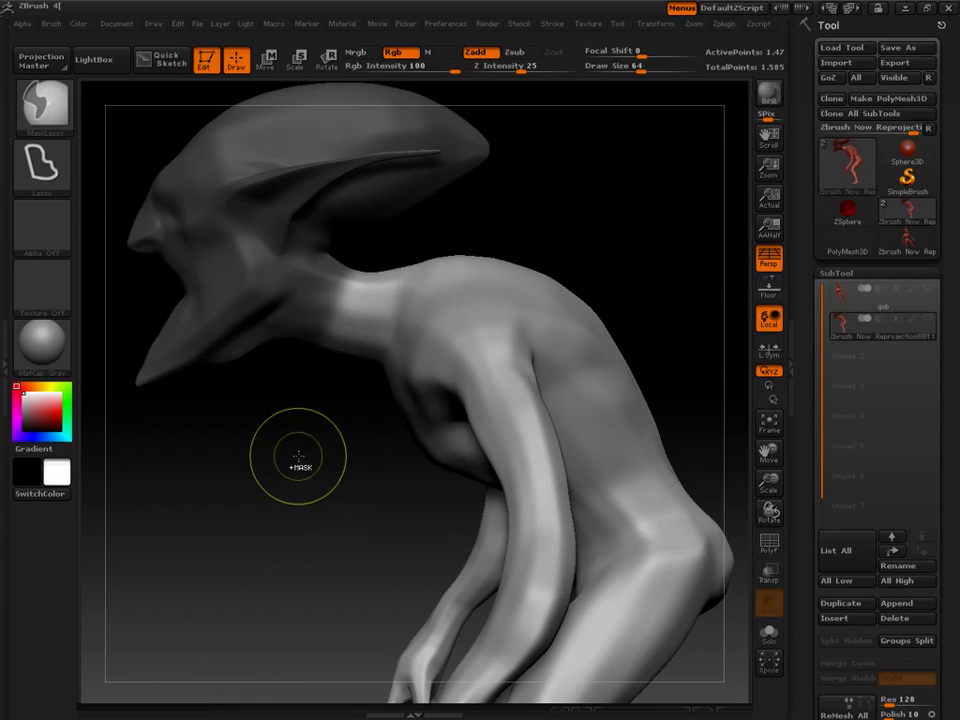
{"action": "left_click_drag", "start_coordinate": [279, 461], "coordinate": [326, 525], "text": "alt"}
{"action": "left_click", "coordinate": [331, 528], "text": "ctrl"}
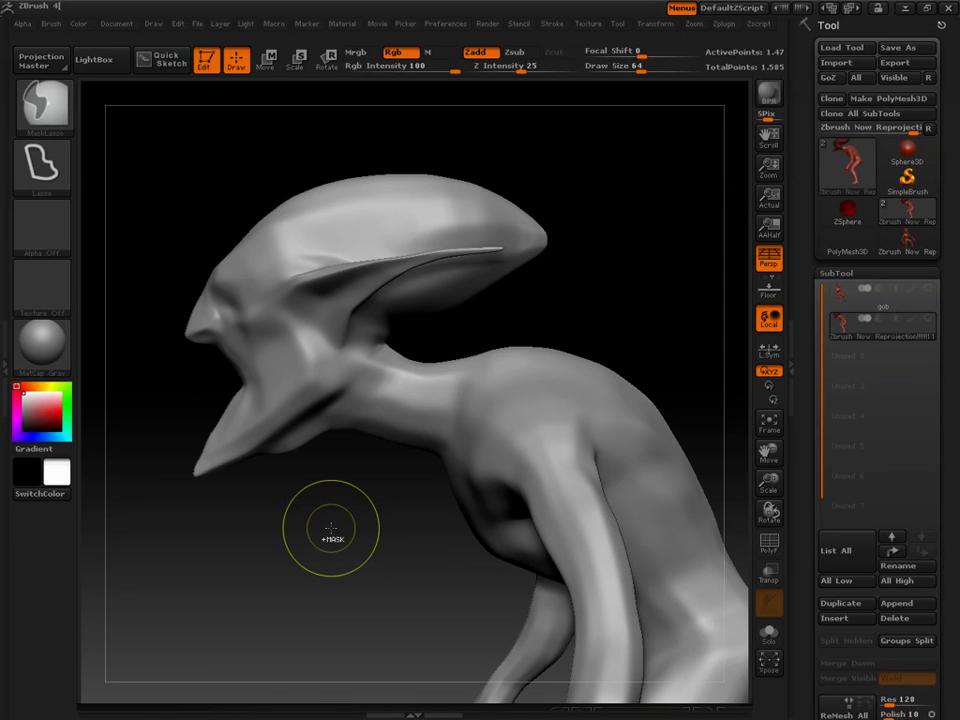
{"action": "mouse_move", "coordinate": [295, 578]}
{"action": "left_mouse_down", "text": "ctrl"}
{"action": "mouse_move", "coordinate": [164, 547]}
{"action": "mouse_move", "coordinate": [133, 525]}
{"action": "mouse_move", "coordinate": [403, 94]}
{"action": "mouse_move", "coordinate": [621, 180]}
{"action": "mouse_move", "coordinate": [521, 306]}
{"action": "mouse_move", "coordinate": [418, 354]}
{"action": "mouse_move", "coordinate": [401, 403]}
{"action": "left_mouse_up", "text": "ctrl"}
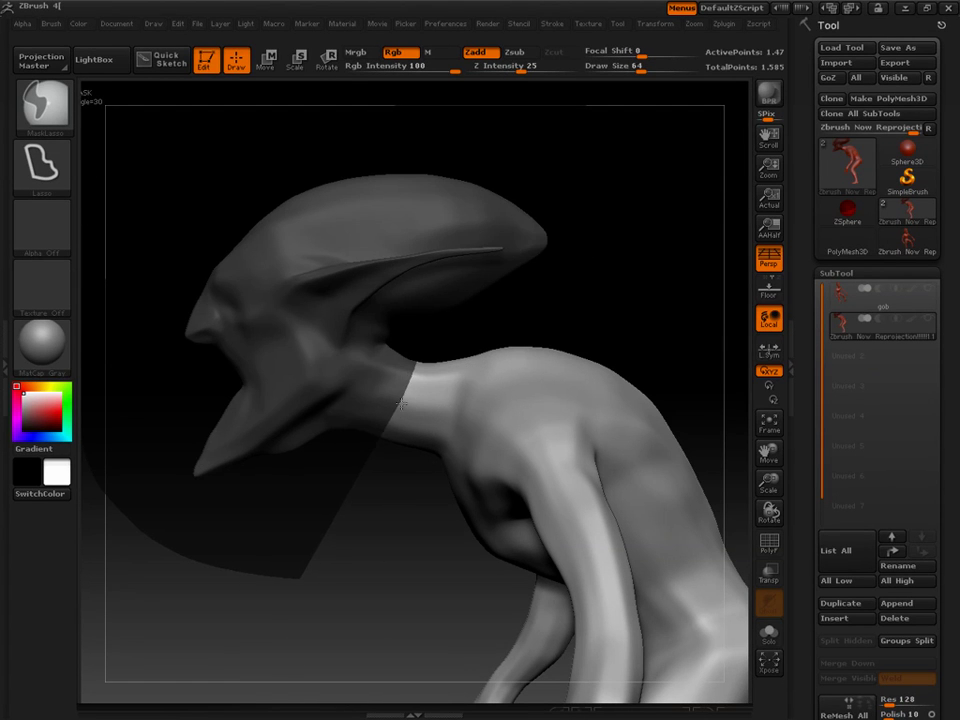
{"action": "left_click_drag", "start_coordinate": [370, 470], "coordinate": [360, 489], "text": "ctrl"}
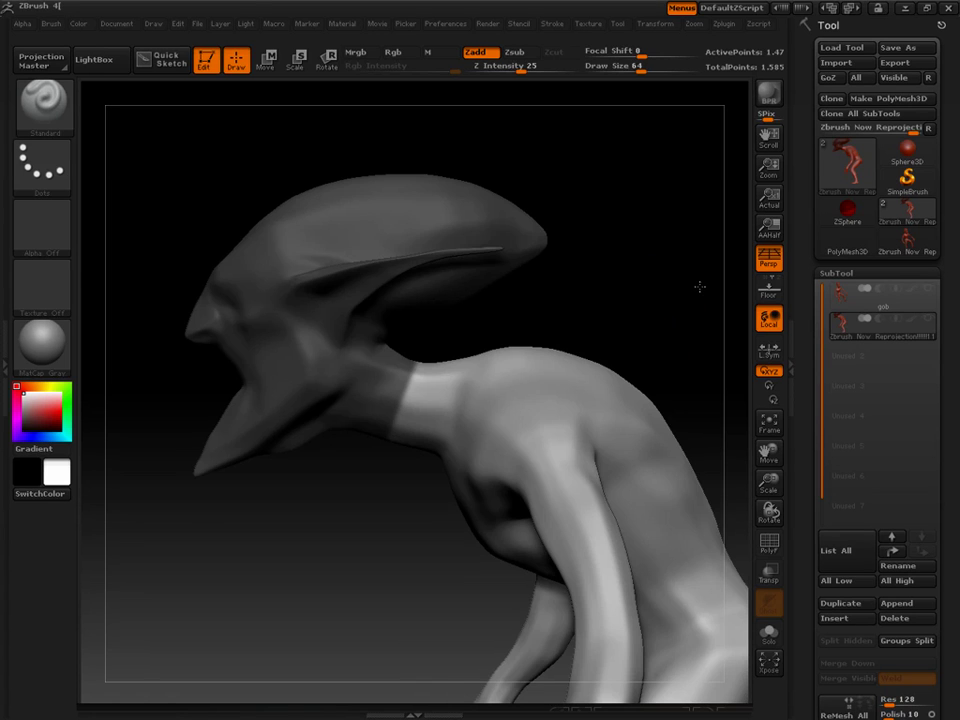
Step: Invert the mask to protect the body and leave the head unmasked, and frame the full figure from its other side
{"action": "left_click_drag", "start_coordinate": [666, 284], "coordinate": [223, 289]}
{"action": "left_click", "coordinate": [223, 290], "text": "ctrl"}
{"action": "left_click_drag", "start_coordinate": [731, 349], "coordinate": [745, 325]}
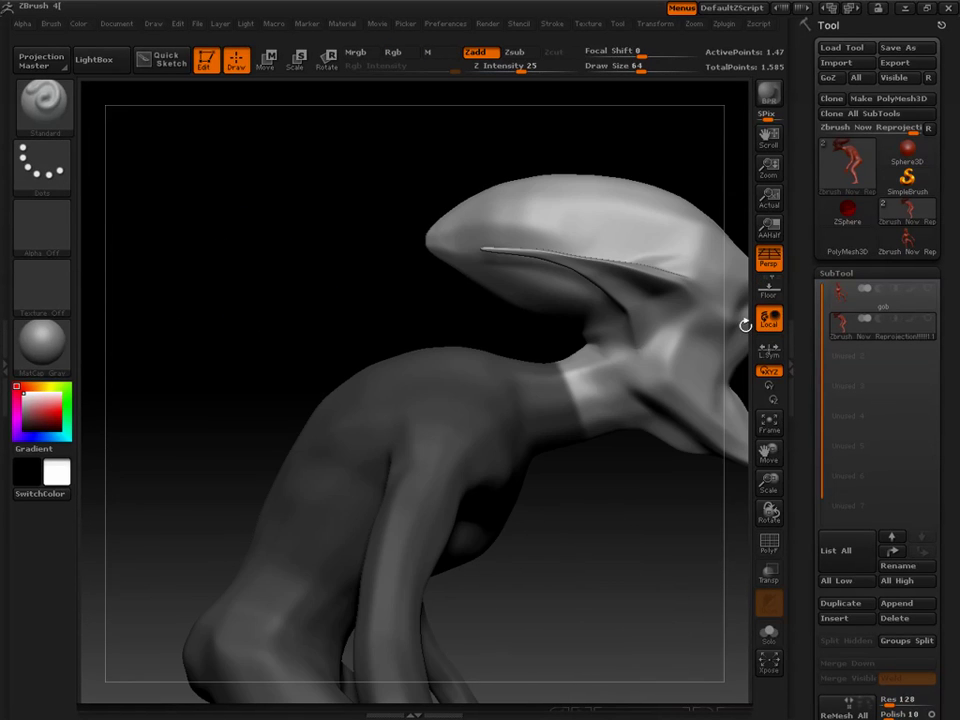
{"action": "key", "text": "f"}
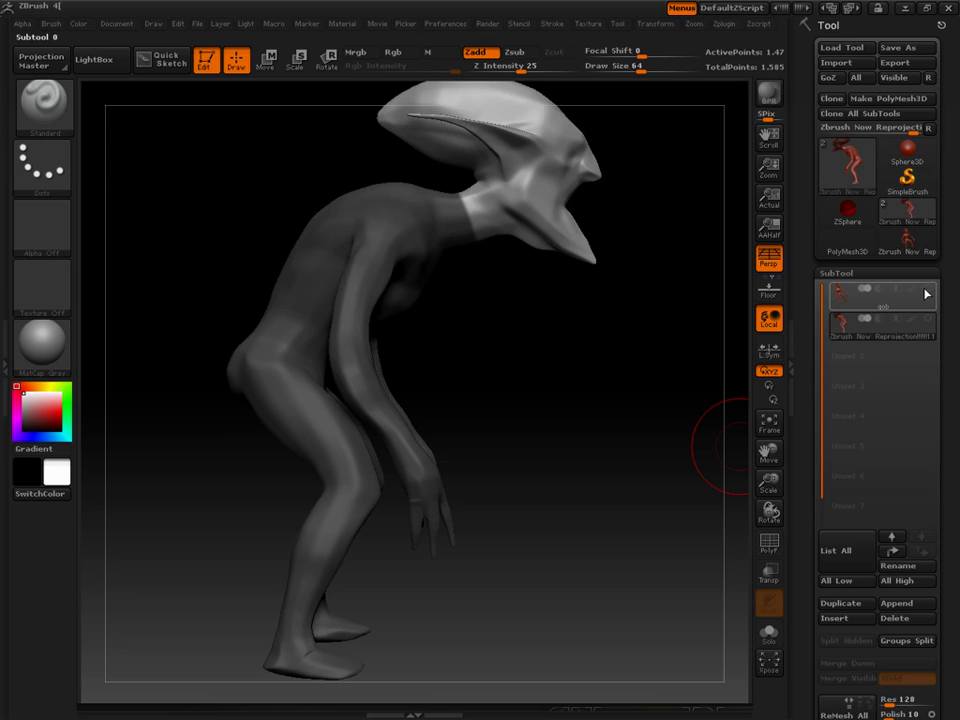
Step: Show the gob sculpt alongside the low-poly mesh and project all of its detail onto the unmasked head
{"action": "left_click", "coordinate": [928, 291]}
{"action": "mouse_move", "coordinate": [632, 347]}
{"action": "left_mouse_down"}
{"action": "mouse_move", "coordinate": [591, 351]}
{"action": "mouse_move", "coordinate": [551, 390]}
{"action": "left_mouse_up"}
{"action": "scroll", "coordinate": [803, 417], "scroll_direction": "down", "scroll_amount": 5}
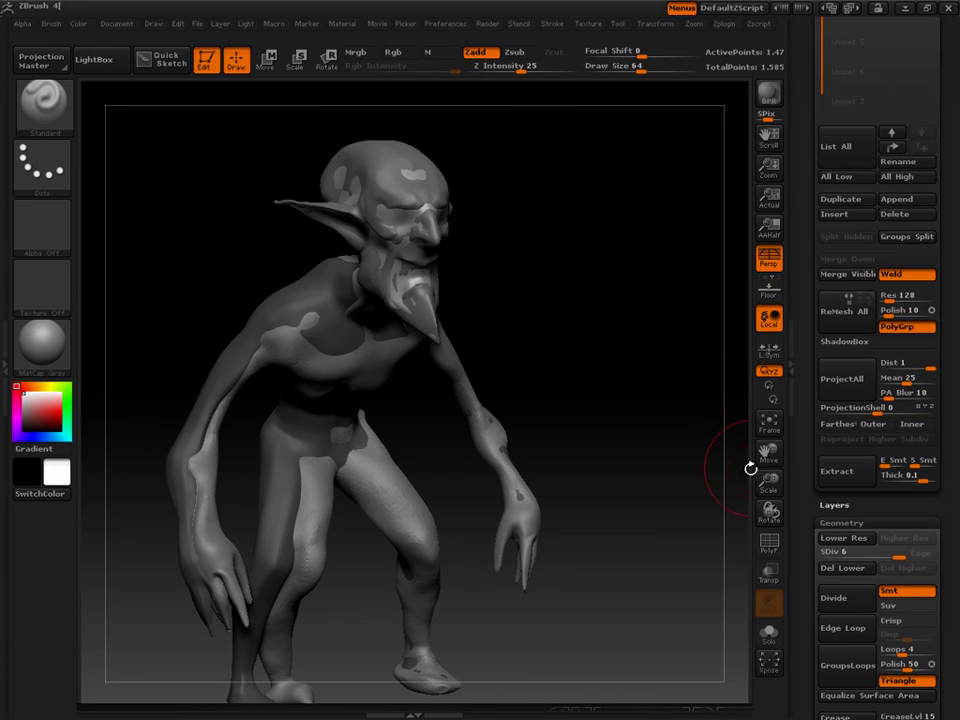
{"action": "left_click", "coordinate": [849, 379]}
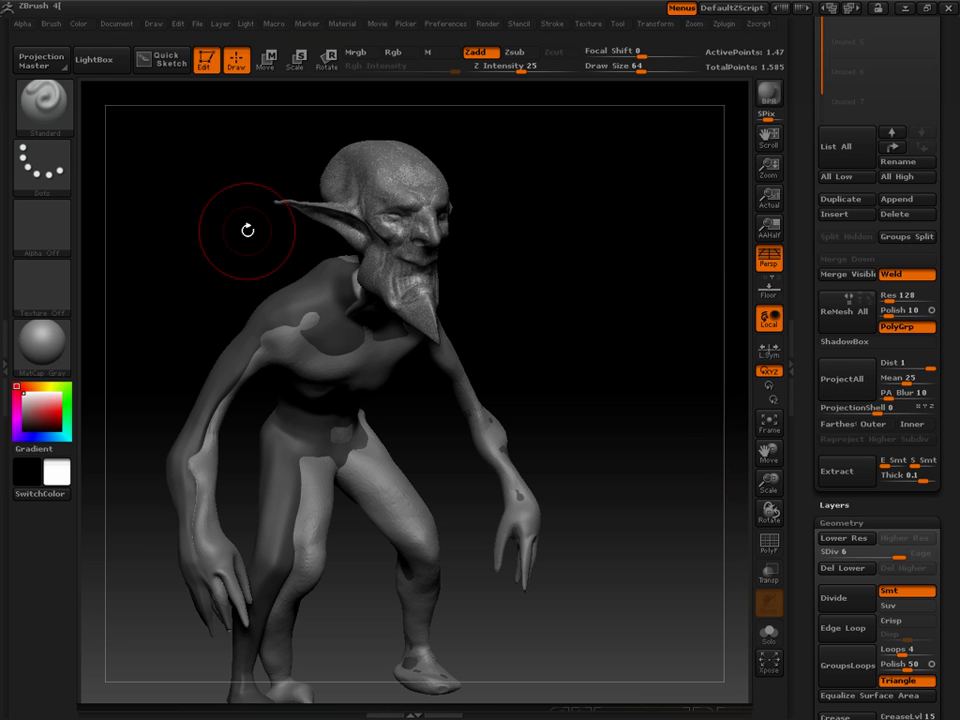
Step: Hide the gob sculpt, inspect the reprojected head and clear the mask from the body
{"action": "left_click_drag", "start_coordinate": [811, 150], "coordinate": [816, 410]}
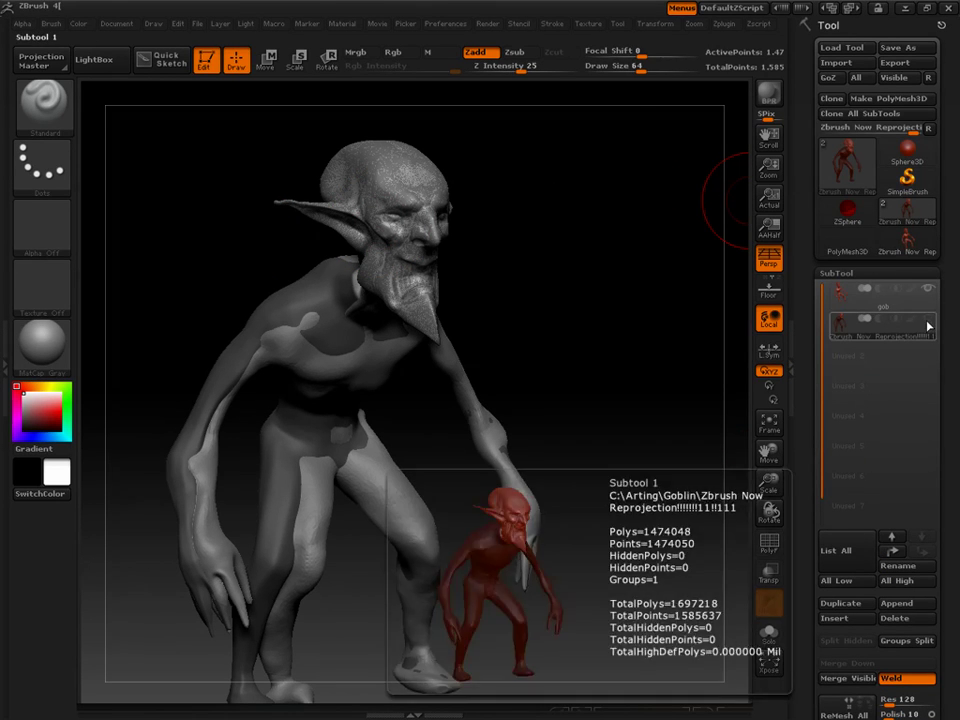
{"action": "left_click", "coordinate": [927, 321]}
{"action": "left_click_drag", "start_coordinate": [583, 268], "coordinate": [600, 268]}
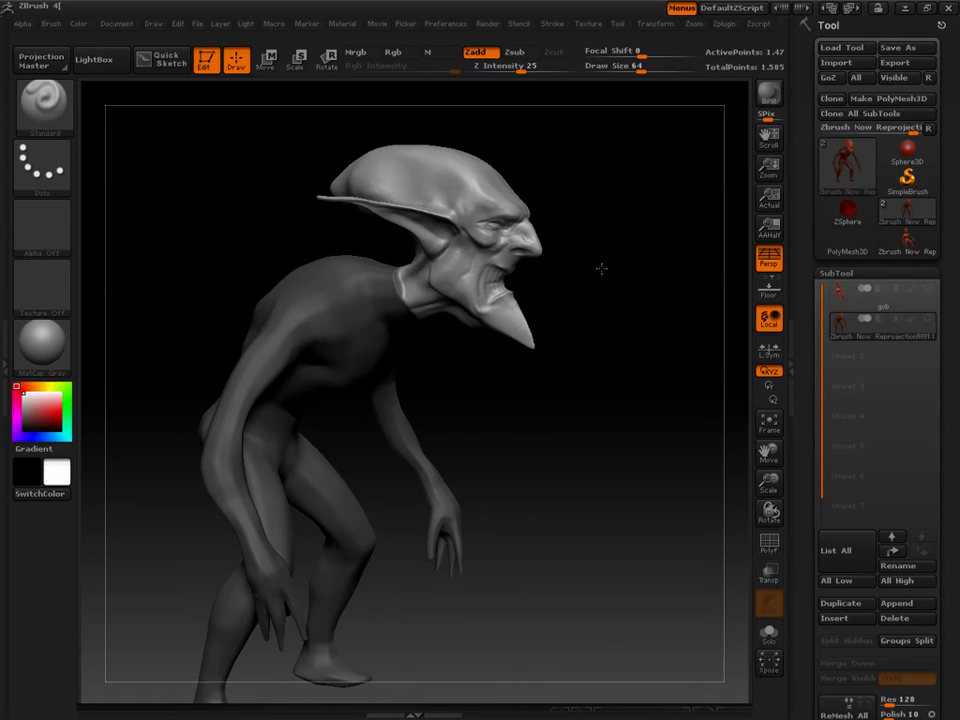
{"action": "left_click_drag", "start_coordinate": [563, 435], "coordinate": [535, 433]}
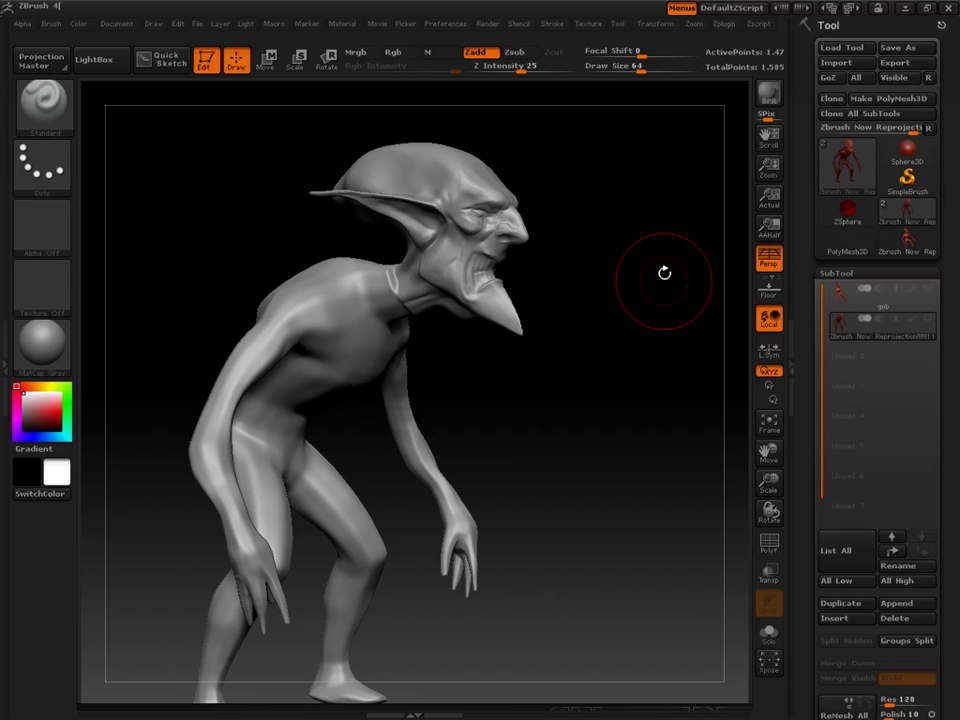
Step: Load the Sculpt01 interface layout, choose the Clay brush and make the two-subtool goblin the active tool
{"action": "left_click", "coordinate": [851, 9]}
{"action": "left_click", "coordinate": [852, 9]}
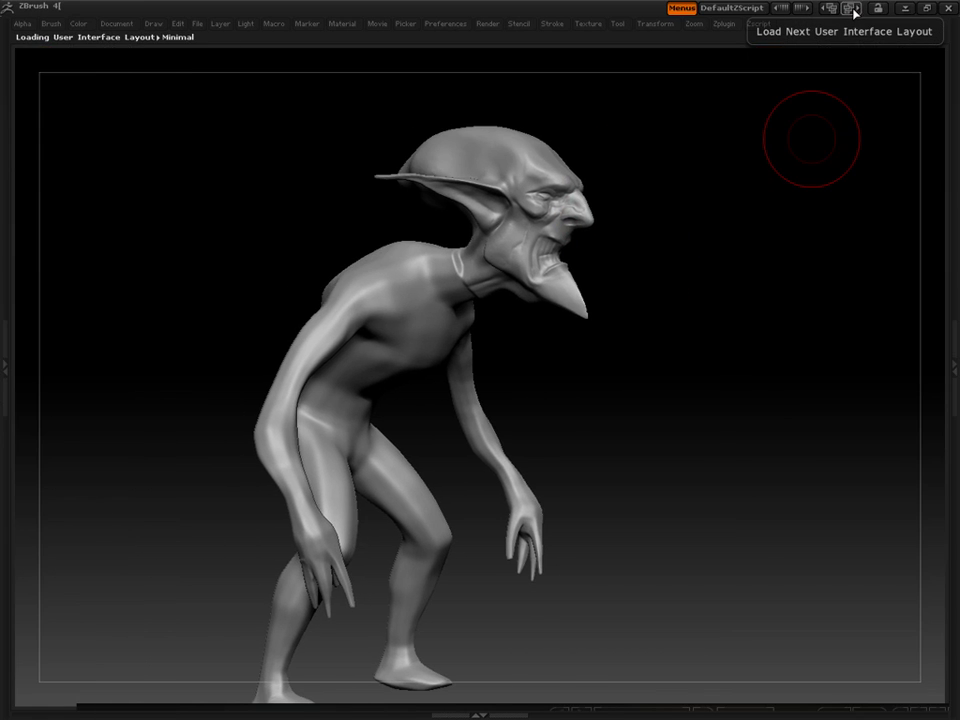
{"action": "left_click", "coordinate": [852, 9]}
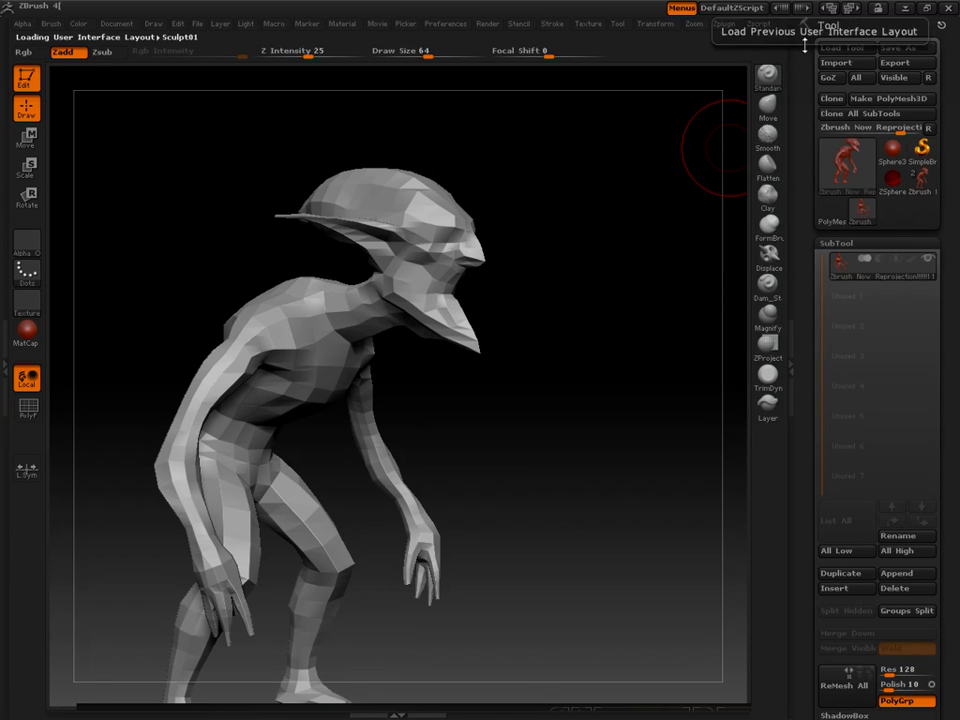
{"action": "left_click", "coordinate": [763, 203]}
{"action": "left_click_drag", "start_coordinate": [229, 290], "coordinate": [310, 305], "text": "alt"}
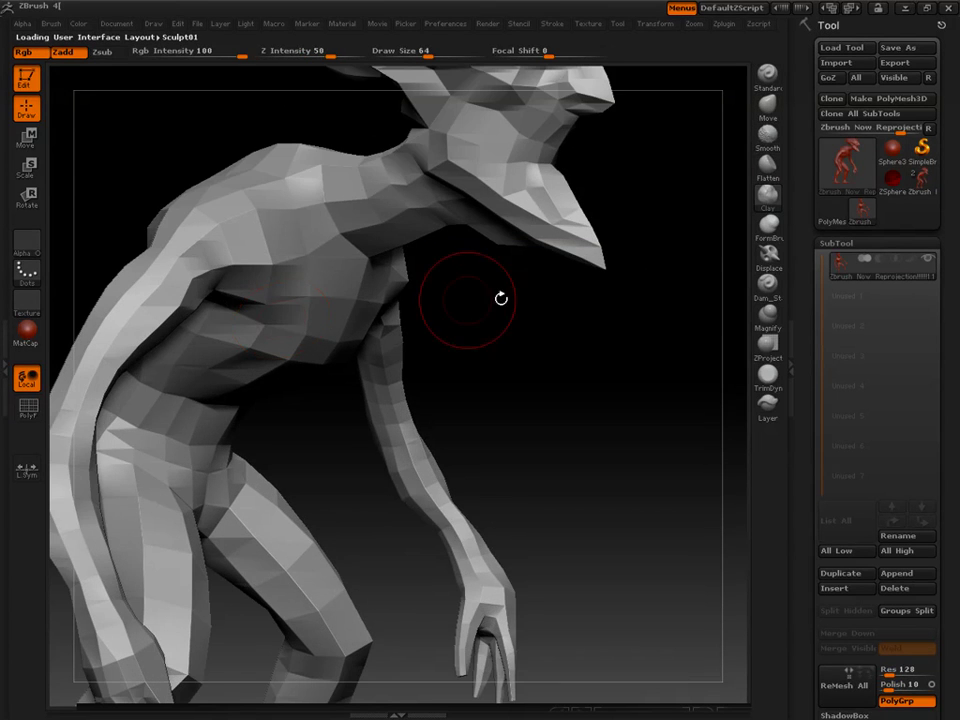
{"action": "left_click", "coordinate": [923, 183]}
Step: Reduce the Clay brush to a draw size of 16 and test clay strokes over the seam at the neck's base
{"action": "key", "text": "bracketleft"}
{"action": "key", "text": "bracketleft"}
{"action": "key", "text": "bracketleft"}
{"action": "key", "text": "bracketleft"}
{"action": "key", "text": "bracketleft"}
{"action": "key", "text": "bracketleft"}
{"action": "key", "text": "bracketleft"}
{"action": "key", "text": "bracketleft"}
{"action": "key", "text": "bracketleft"}
{"action": "key", "text": "bracketleft"}
{"action": "key", "text": "bracketleft"}
{"action": "key", "text": "bracketleft"}
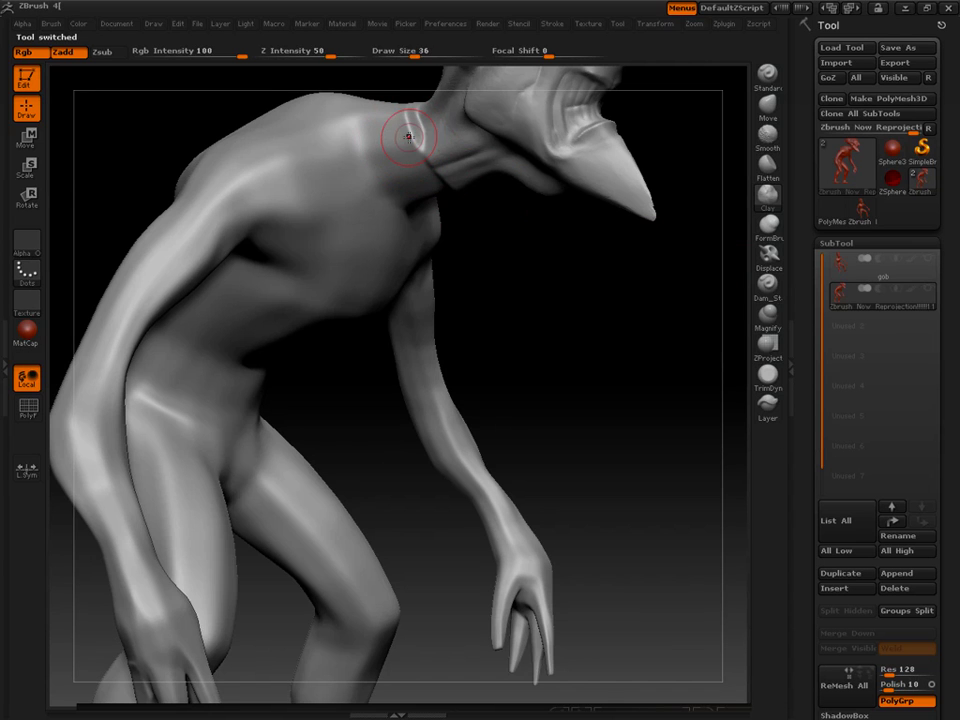
{"action": "left_click_drag", "start_coordinate": [418, 146], "coordinate": [397, 135]}
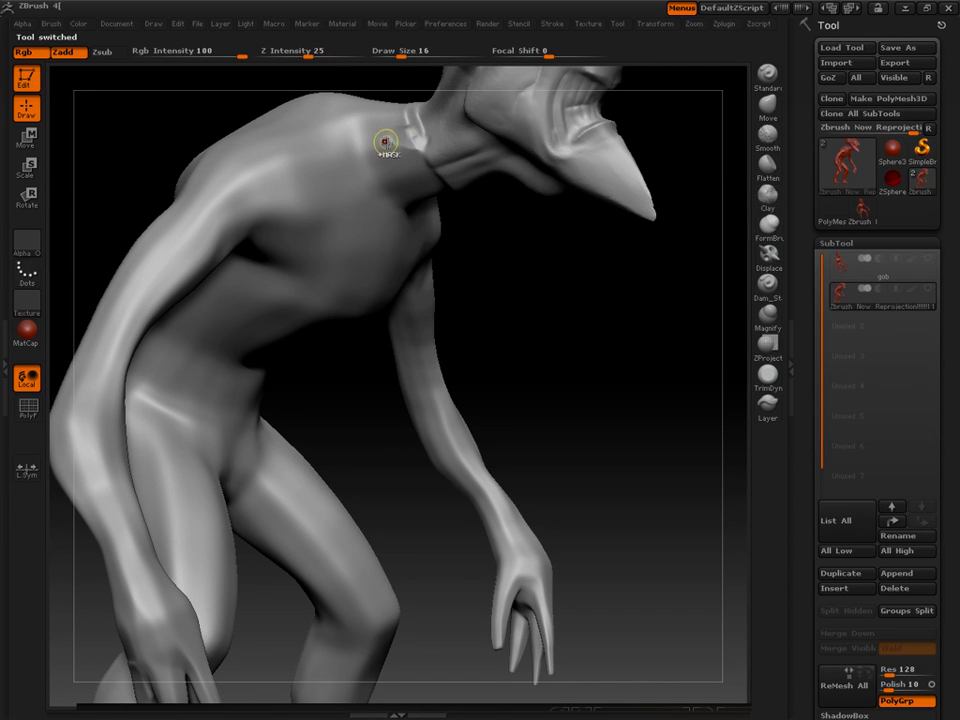
{"action": "key", "text": "ctrl+z"}
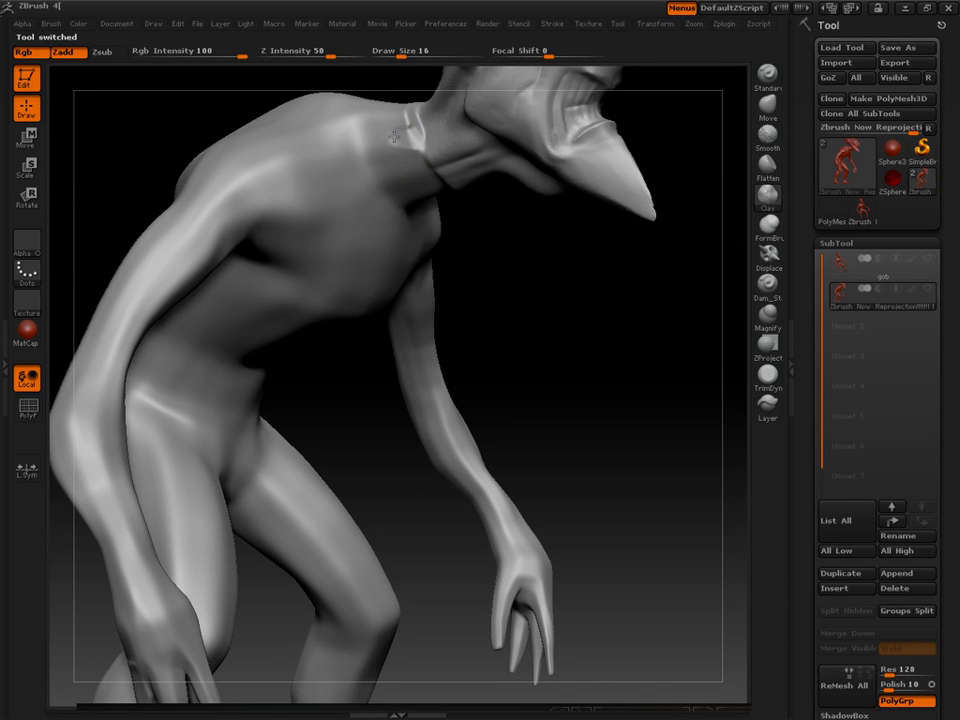
Step: Check the polyframe around the neck seam and smooth the rough neck surface below the jaw at draw size 28
{"action": "left_click_drag", "start_coordinate": [472, 262], "coordinate": [645, 620]}
{"action": "mouse_move", "coordinate": [613, 394]}
{"action": "left_mouse_down", "text": "alt"}
{"action": "mouse_move", "coordinate": [589, 558]}
{"action": "mouse_move", "coordinate": [459, 233]}
{"action": "left_mouse_up", "text": "alt"}
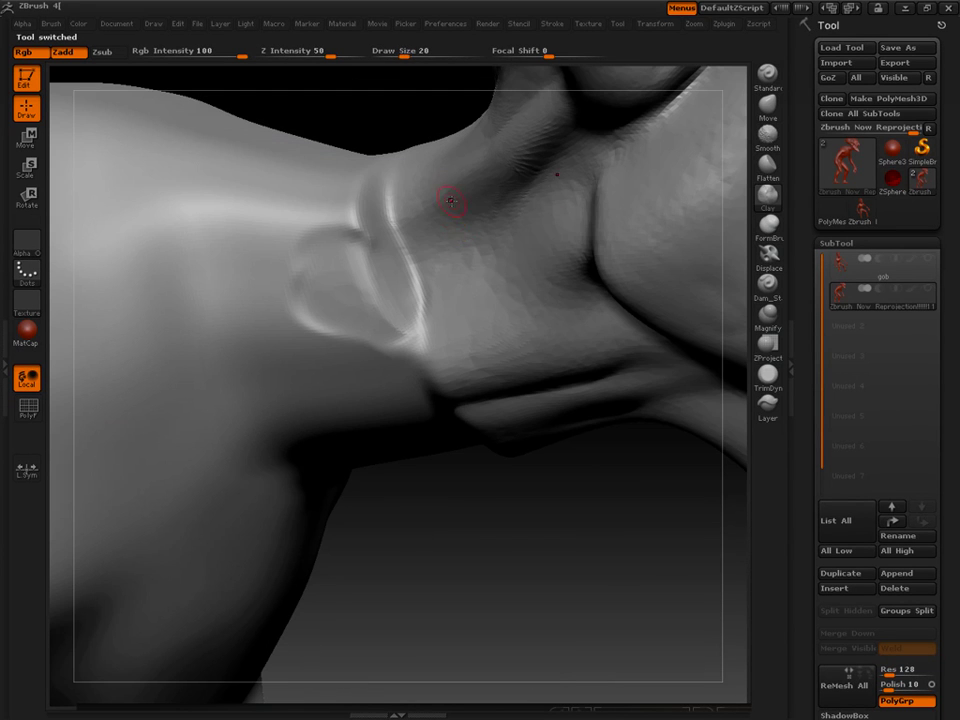
{"action": "key", "text": "bracketright"}
{"action": "key", "text": "bracketright"}
{"action": "key", "text": "shift+f"}
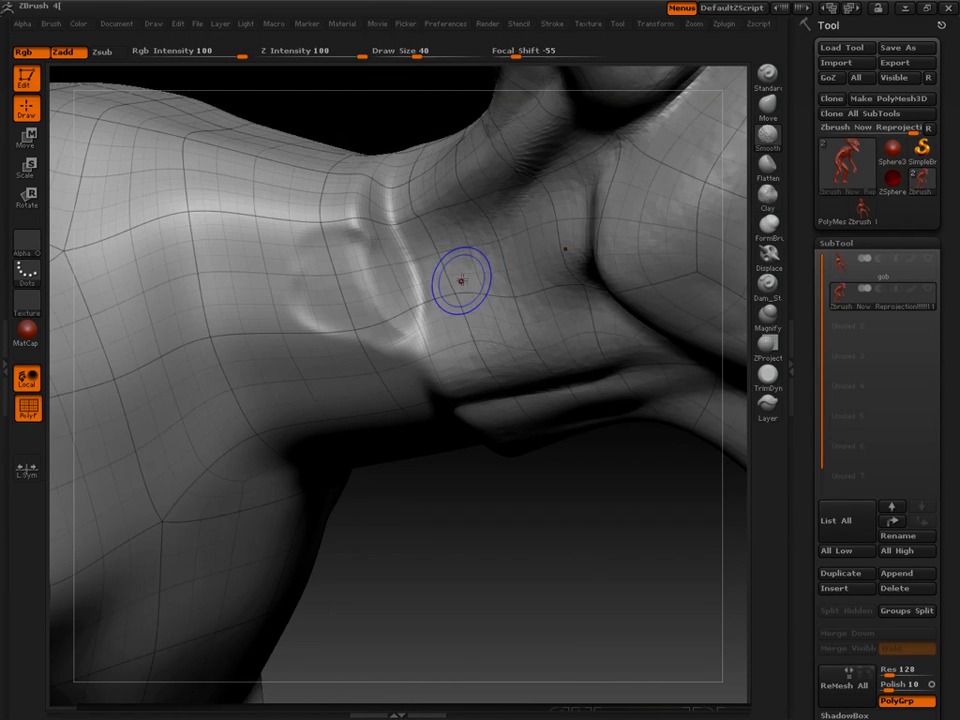
{"action": "key", "text": "shift+f"}
{"action": "key", "text": "bracketleft"}
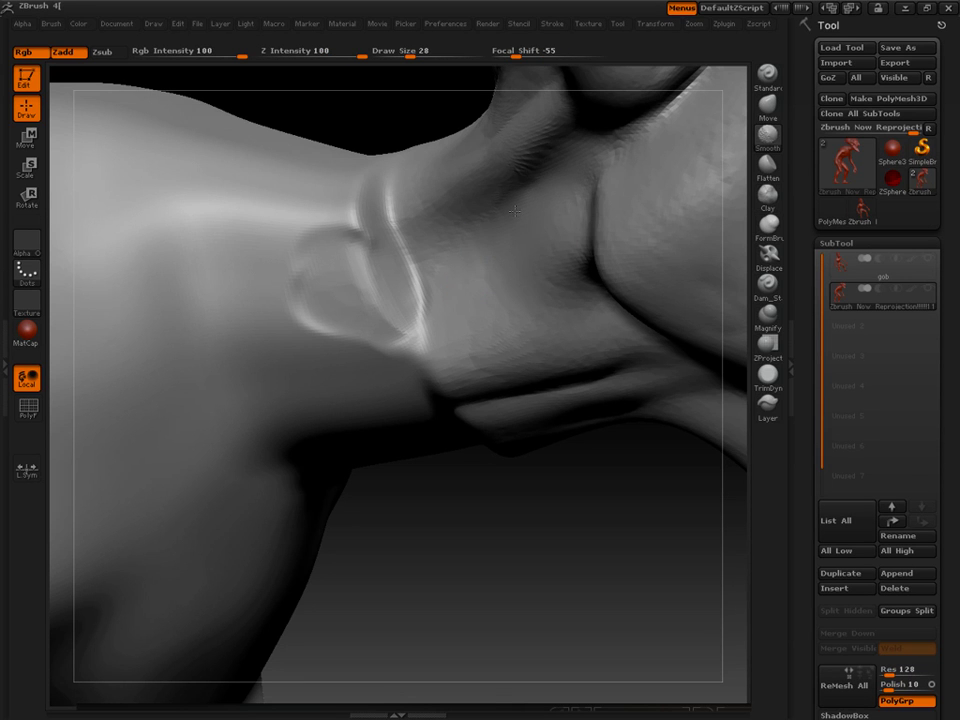
{"action": "left_click_drag", "start_coordinate": [514, 211], "coordinate": [497, 231], "text": "shift"}
{"action": "left_click_drag", "start_coordinate": [549, 135], "coordinate": [454, 220], "text": "shift"}
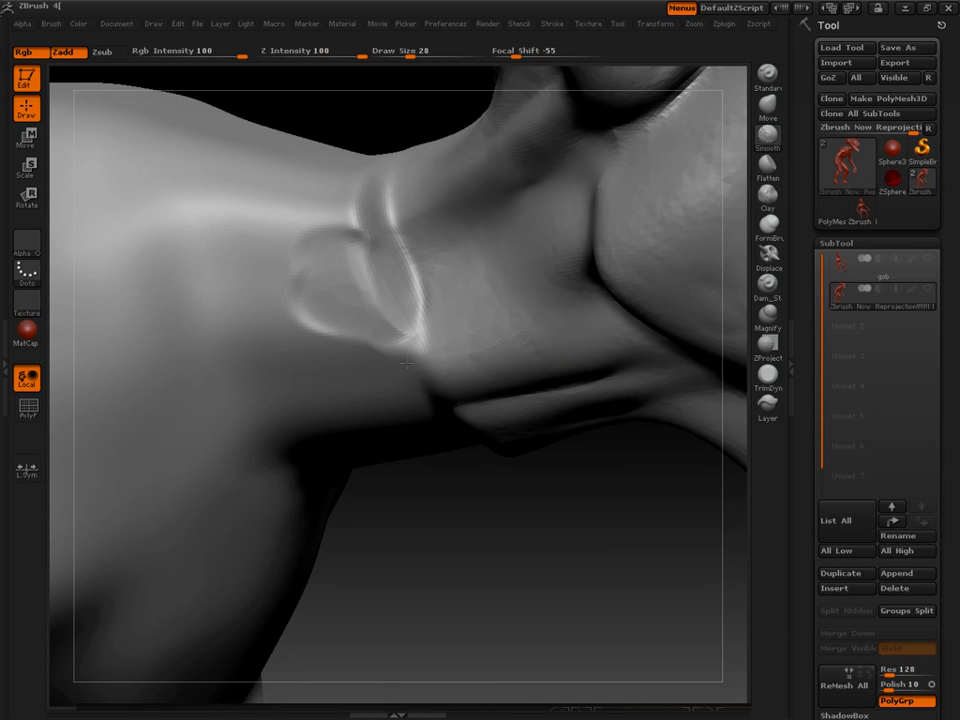
Step: Build up clay across the neck seam toward the shoulder and front of the neck at draw size 52
{"action": "key", "text": "bracketright"}
{"action": "mouse_move", "coordinate": [323, 315]}
{"action": "left_mouse_down"}
{"action": "mouse_move", "coordinate": [384, 283]}
{"action": "mouse_move", "coordinate": [334, 291]}
{"action": "mouse_move", "coordinate": [329, 268]}
{"action": "left_mouse_up"}
{"action": "left_click_drag", "start_coordinate": [392, 242], "coordinate": [304, 243]}
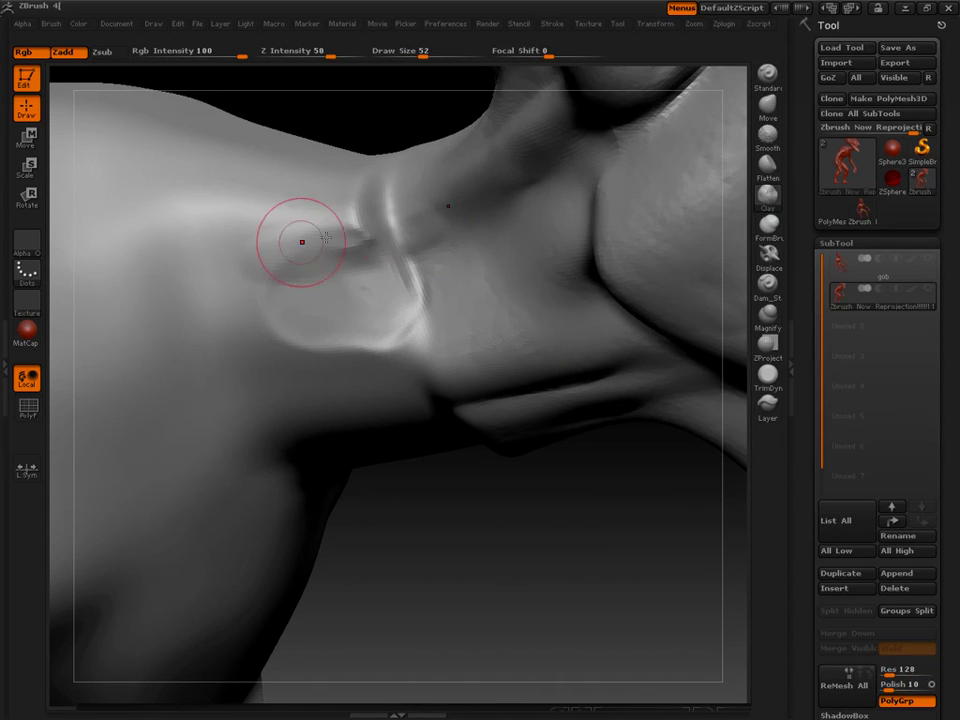
{"action": "mouse_move", "coordinate": [412, 226]}
{"action": "left_mouse_down"}
{"action": "mouse_move", "coordinate": [367, 206]}
{"action": "mouse_move", "coordinate": [350, 220]}
{"action": "mouse_move", "coordinate": [375, 195]}
{"action": "mouse_move", "coordinate": [346, 230]}
{"action": "left_mouse_up"}
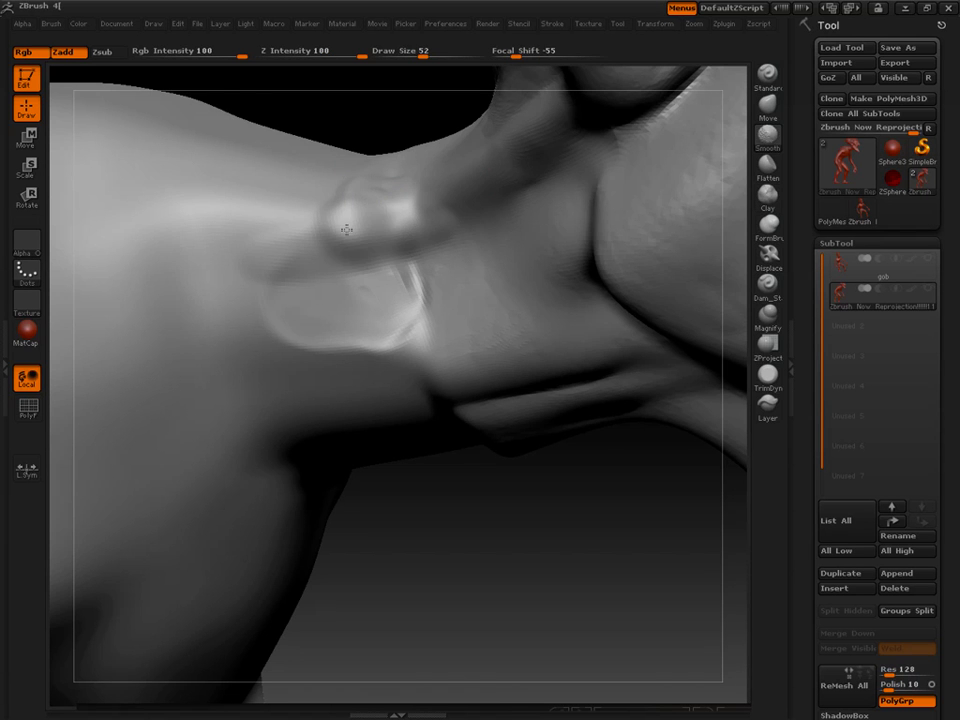
{"action": "mouse_move", "coordinate": [531, 478]}
{"action": "left_mouse_down", "text": "alt"}
{"action": "mouse_move", "coordinate": [358, 298]}
{"action": "mouse_move", "coordinate": [478, 431]}
{"action": "mouse_move", "coordinate": [545, 543]}
{"action": "mouse_move", "coordinate": [499, 431]}
{"action": "left_mouse_up", "text": "alt"}
{"action": "mouse_move", "coordinate": [384, 276]}
{"action": "left_mouse_down"}
{"action": "mouse_move", "coordinate": [356, 336]}
{"action": "mouse_move", "coordinate": [361, 322]}
{"action": "left_mouse_up"}
{"action": "left_click_drag", "start_coordinate": [306, 406], "coordinate": [372, 288]}
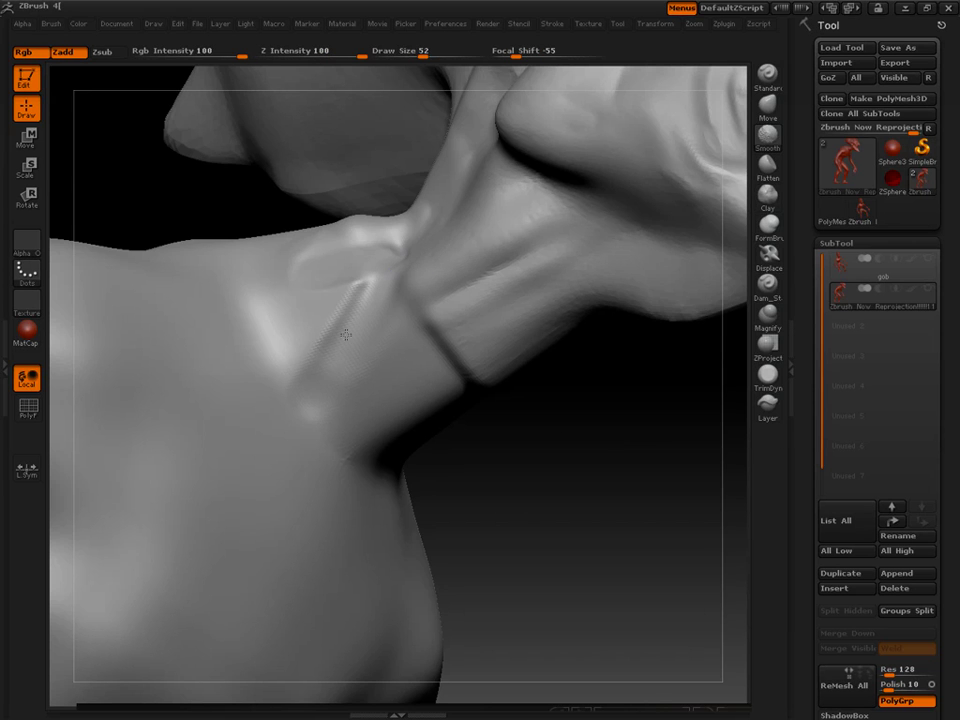
Step: Smooth the new clay ridge, the front of the neck seam and the folds under the jaw
{"action": "left_click_drag", "start_coordinate": [345, 334], "coordinate": [340, 302], "text": "shift"}
{"action": "left_click_drag", "start_coordinate": [412, 359], "coordinate": [422, 347], "text": "shift"}
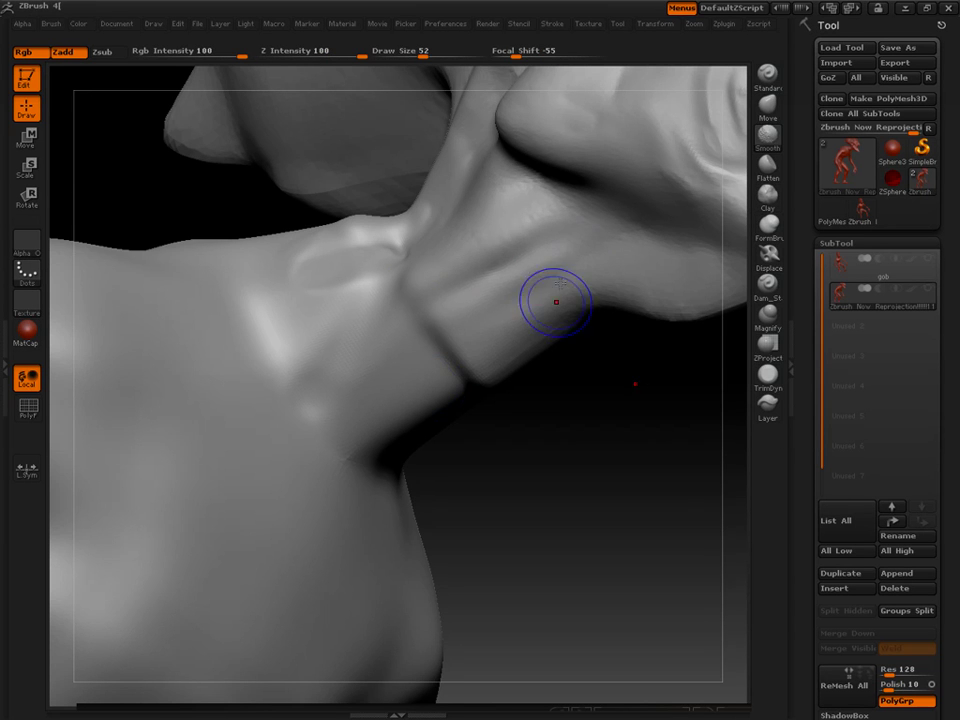
{"action": "mouse_move", "coordinate": [512, 249]}
{"action": "left_mouse_down", "text": "shift"}
{"action": "mouse_move", "coordinate": [510, 201]}
{"action": "mouse_move", "coordinate": [514, 212]}
{"action": "left_mouse_up", "text": "shift"}
Step: Check the neck from several angles and smooth the rough side of the skull near its rear tip
{"action": "left_click_drag", "start_coordinate": [613, 415], "coordinate": [534, 333]}
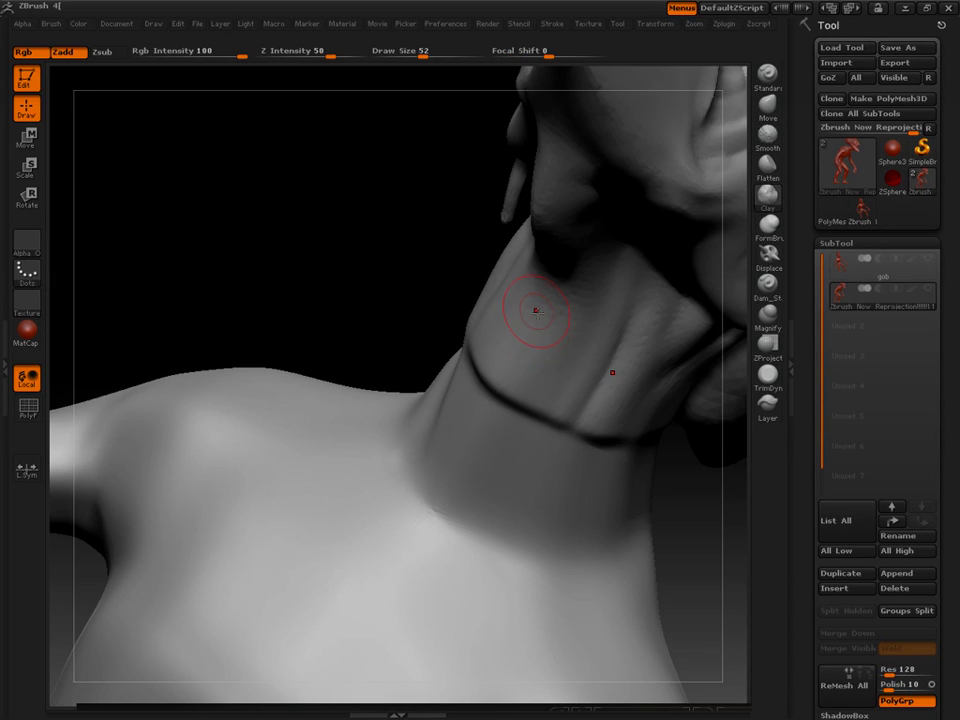
{"action": "mouse_move", "coordinate": [407, 221]}
{"action": "left_mouse_down"}
{"action": "mouse_move", "coordinate": [507, 368]}
{"action": "mouse_move", "coordinate": [447, 336]}
{"action": "left_mouse_up"}
{"action": "left_click_drag", "start_coordinate": [543, 182], "coordinate": [596, 248]}
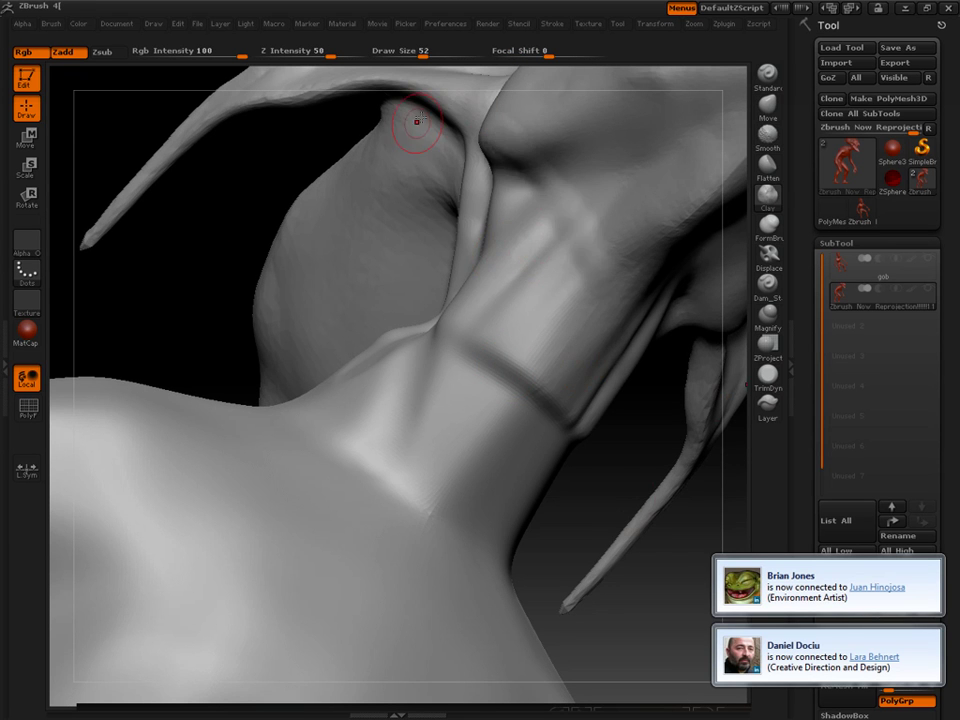
{"action": "mouse_move", "coordinate": [242, 196]}
{"action": "left_mouse_down"}
{"action": "mouse_move", "coordinate": [148, 92]}
{"action": "mouse_move", "coordinate": [253, 253]}
{"action": "mouse_move", "coordinate": [122, 101]}
{"action": "mouse_move", "coordinate": [221, 204]}
{"action": "mouse_move", "coordinate": [176, 174]}
{"action": "mouse_move", "coordinate": [152, 221]}
{"action": "mouse_move", "coordinate": [238, 206]}
{"action": "mouse_move", "coordinate": [292, 284]}
{"action": "left_mouse_up"}
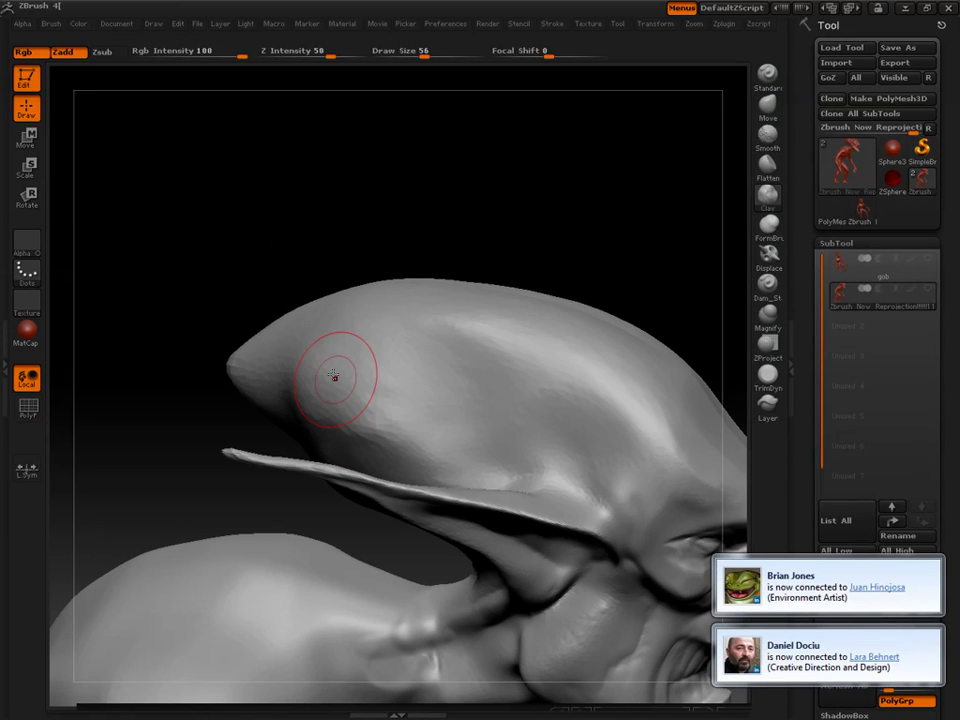
{"action": "left_click_drag", "start_coordinate": [360, 408], "coordinate": [370, 422], "text": "shift"}
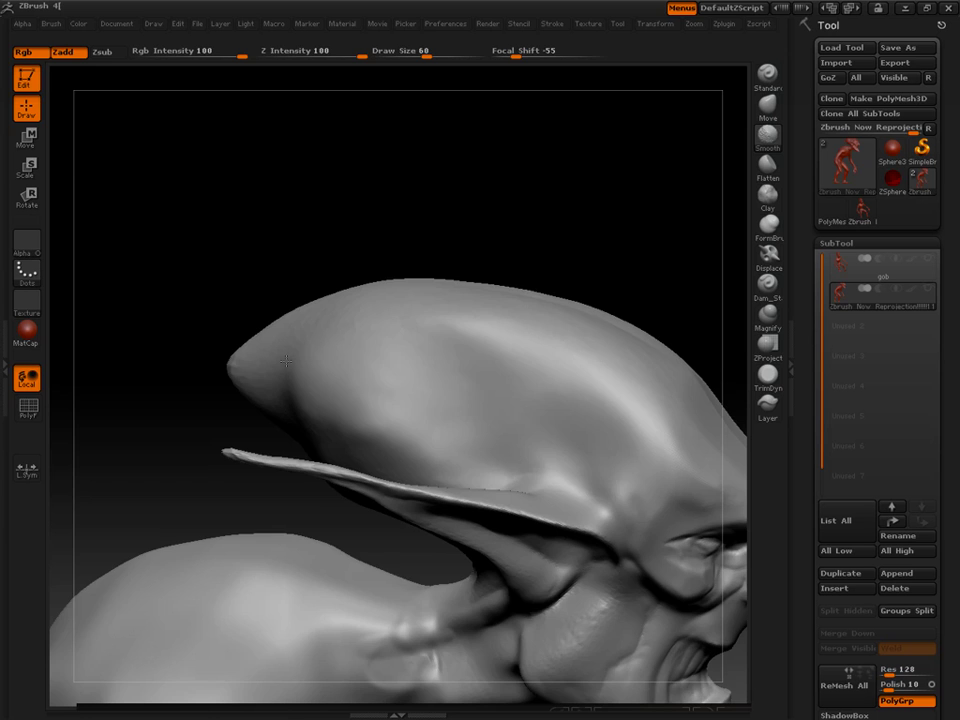
Step: Soften the neck seam and lay a clay tendon along the side of the neck at draw size 44
{"action": "left_click_drag", "start_coordinate": [182, 414], "coordinate": [155, 150], "text": "alt"}
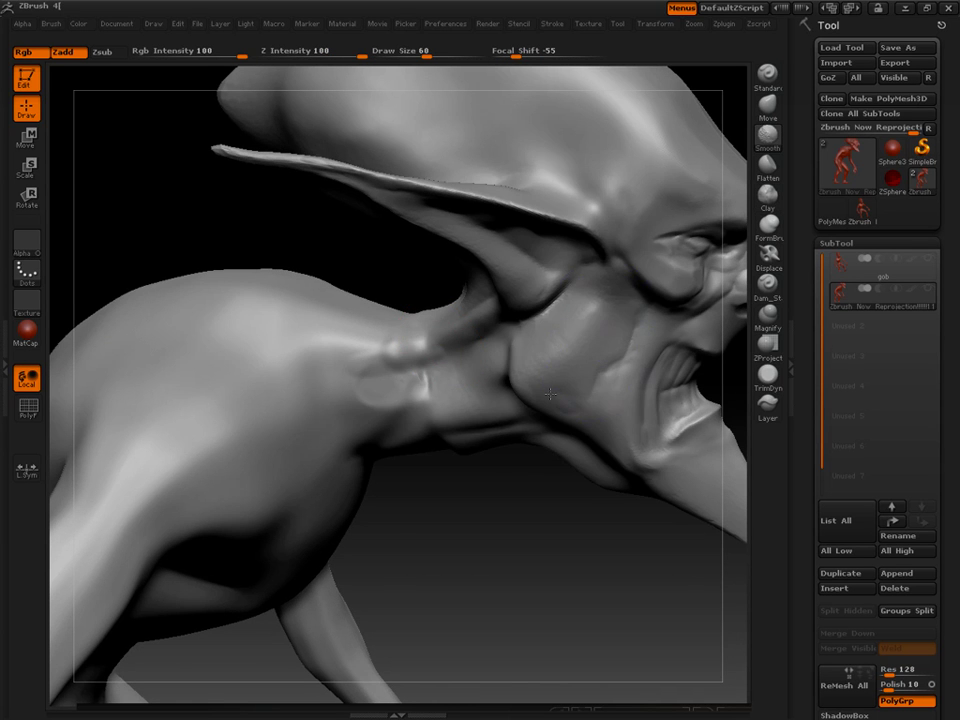
{"action": "left_click_drag", "start_coordinate": [519, 540], "coordinate": [383, 440]}
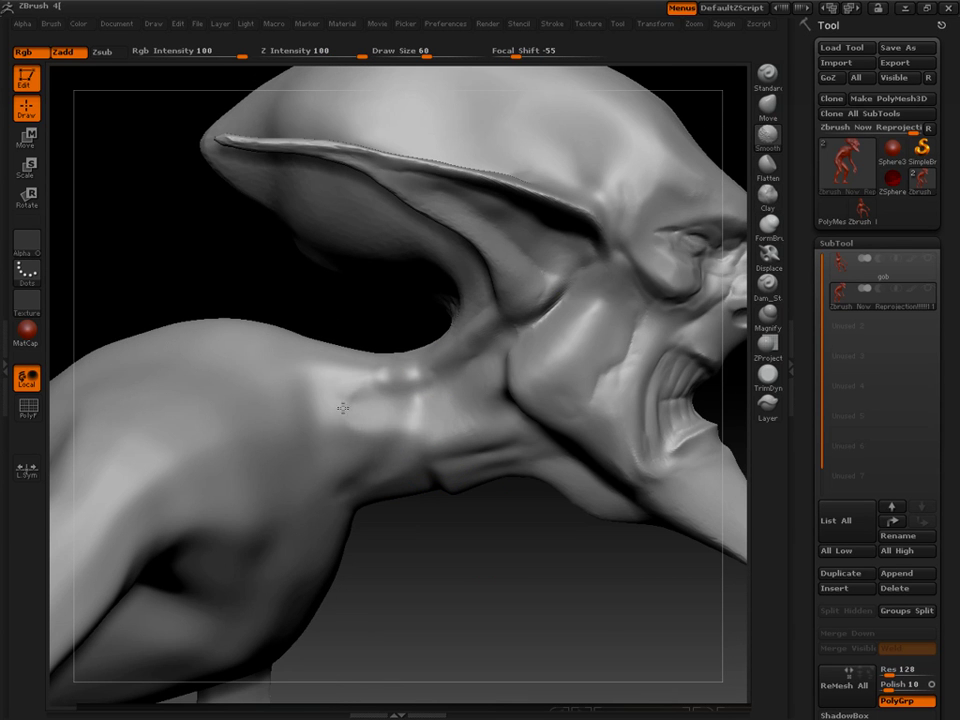
{"action": "mouse_move", "coordinate": [343, 408]}
{"action": "left_mouse_down", "text": "shift"}
{"action": "mouse_move", "coordinate": [356, 401]}
{"action": "mouse_move", "coordinate": [399, 420]}
{"action": "mouse_move", "coordinate": [374, 411]}
{"action": "left_mouse_up", "text": "shift"}
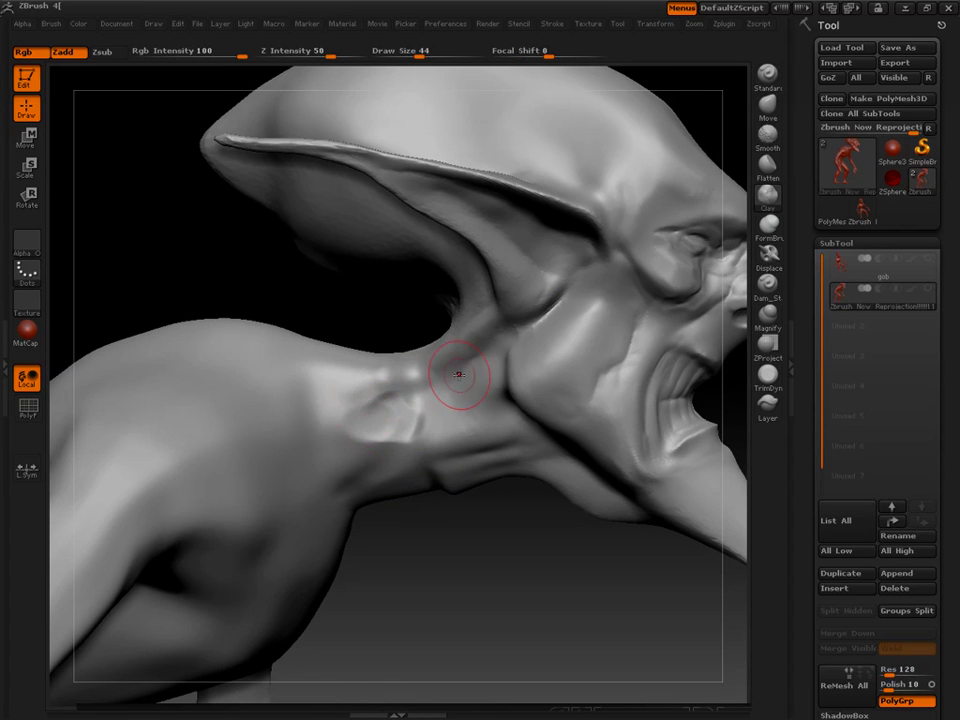
{"action": "left_click_drag", "start_coordinate": [459, 375], "coordinate": [352, 383]}
{"action": "left_click_drag", "start_coordinate": [452, 522], "coordinate": [500, 467]}
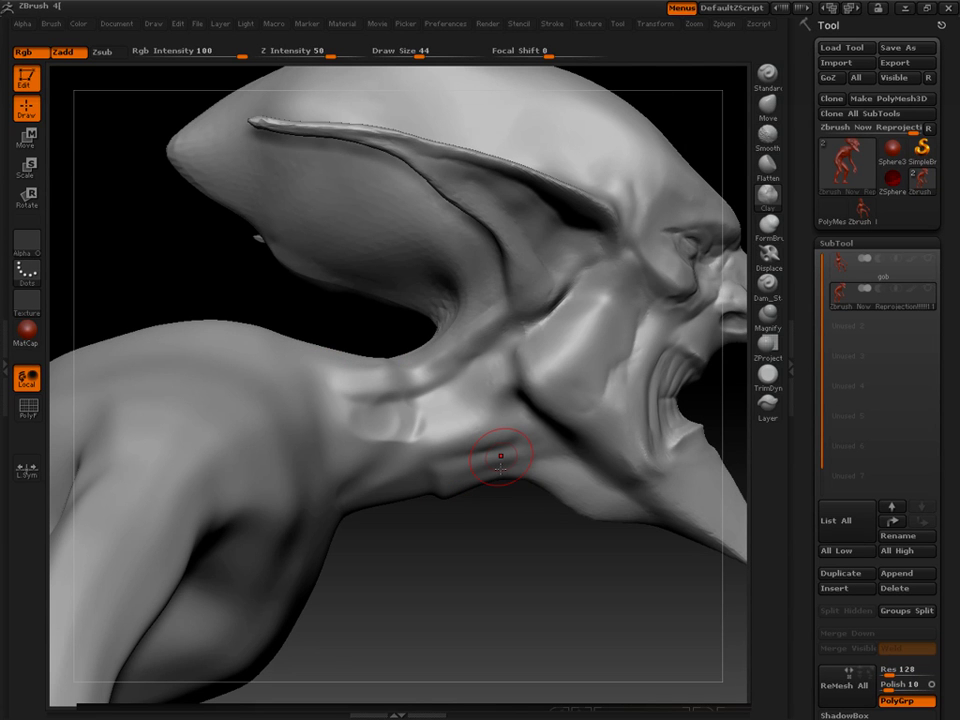
{"action": "key", "text": "shift"}
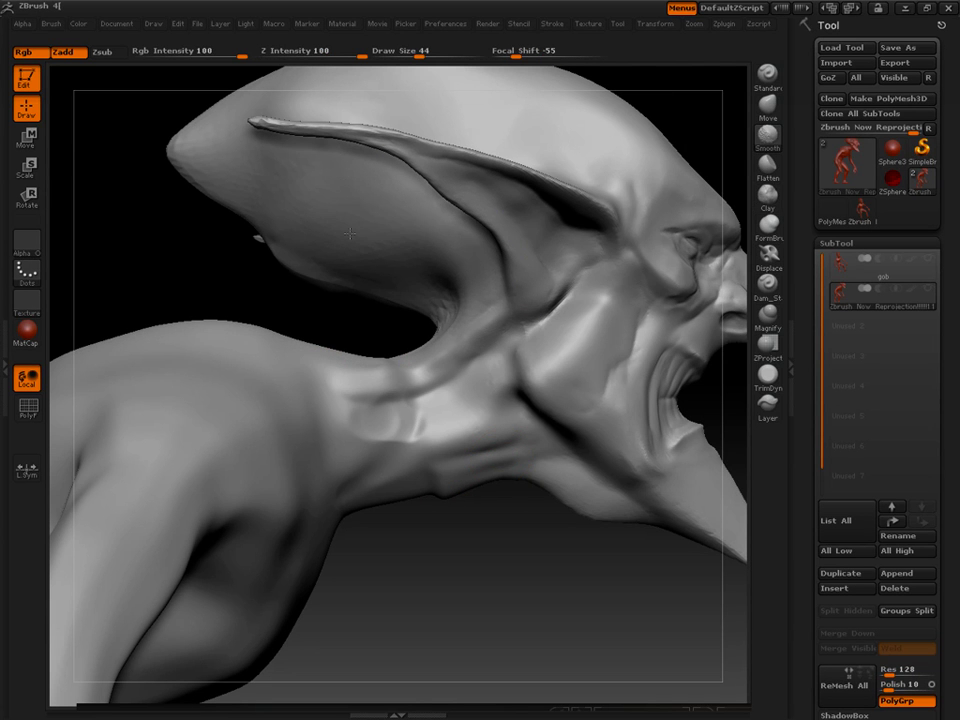
Step: Dab clay on the underside of the skull and carve branching creases around it with Dam_Standard at draw size 10
{"action": "left_click", "coordinate": [345, 206]}
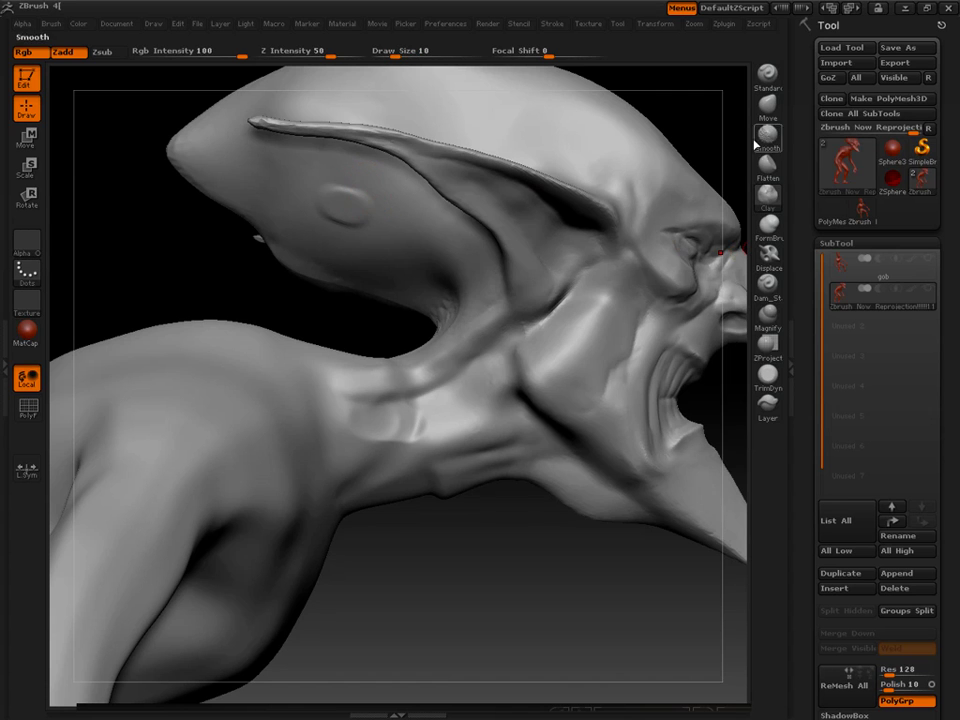
{"action": "left_click", "coordinate": [767, 283]}
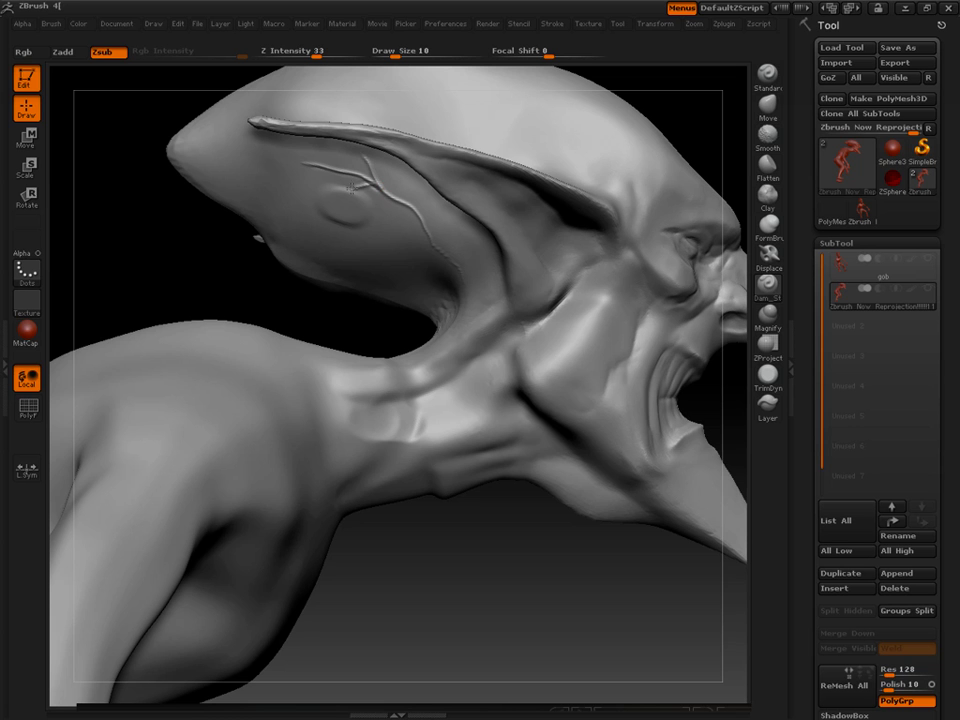
{"action": "left_click_drag", "start_coordinate": [244, 227], "coordinate": [91, 119]}
{"action": "left_click_drag", "start_coordinate": [154, 141], "coordinate": [146, 157]}
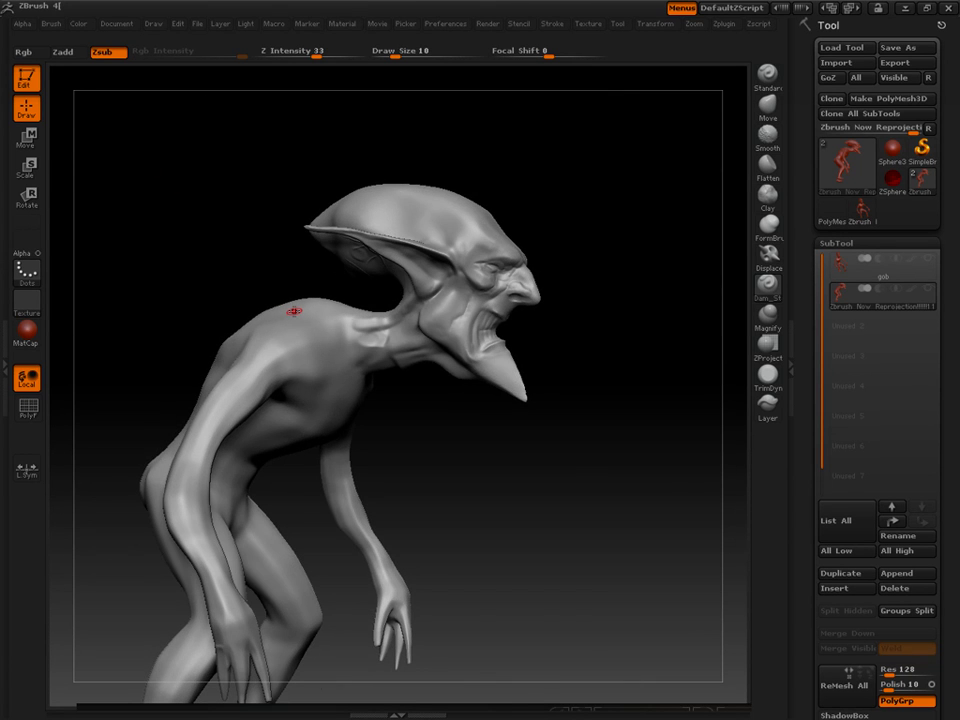
Step: Carve fine wrinkles around the eyelids and outer corner of the eye with the Dam_Standard brush
{"action": "key", "text": "space"}
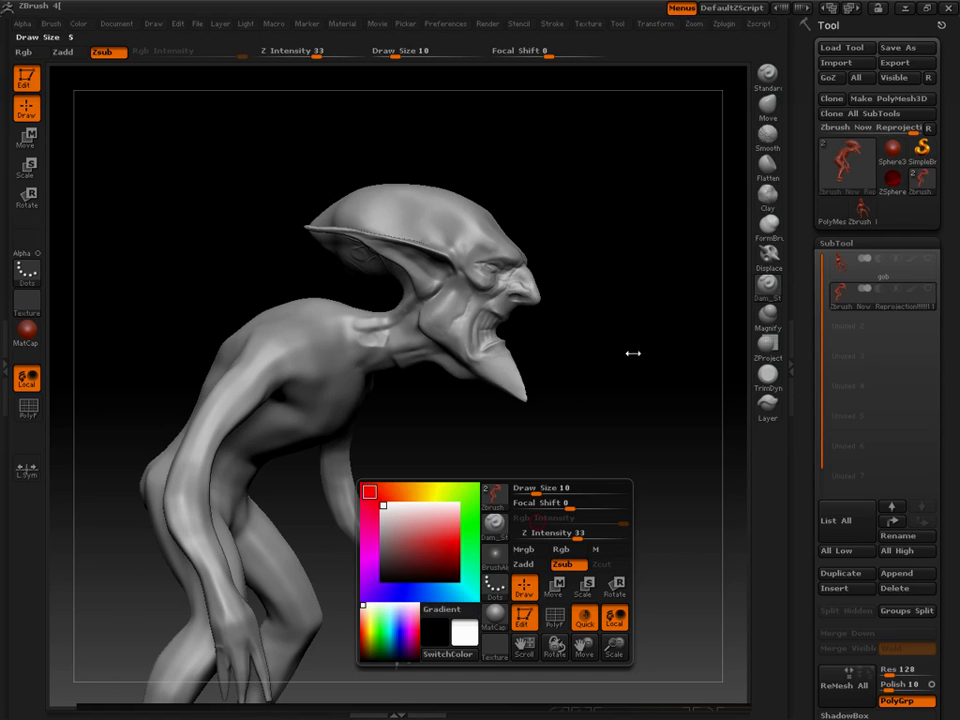
{"action": "left_click_drag", "start_coordinate": [539, 503], "coordinate": [583, 534], "text": "alt"}
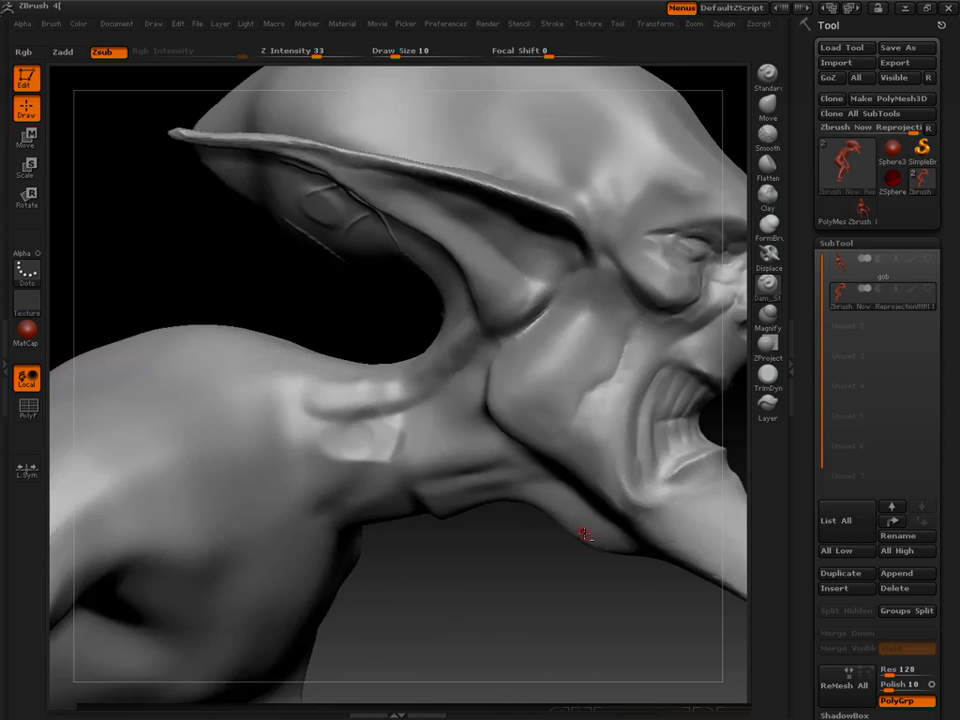
{"action": "left_click_drag", "start_coordinate": [244, 304], "coordinate": [70, 321], "text": "alt"}
{"action": "left_click_drag", "start_coordinate": [680, 311], "coordinate": [493, 261]}
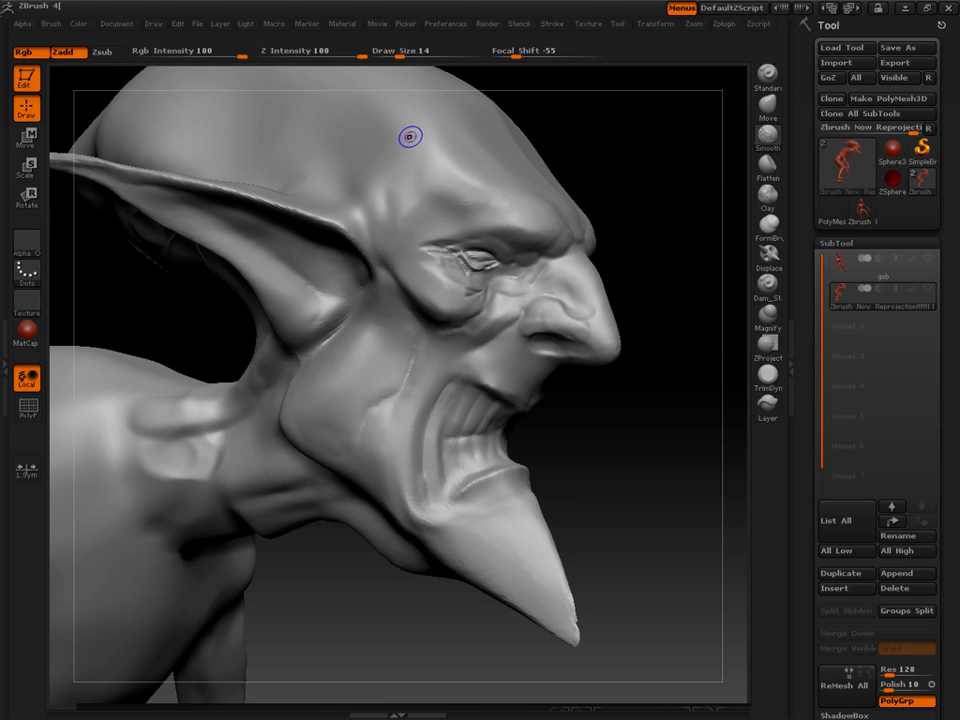
Step: Step the mesh down two subdivision levels and back up one to compare the head's detail
{"action": "key", "text": "shift+d"}
{"action": "key", "text": "shift+d"}
{"action": "key", "text": "d"}
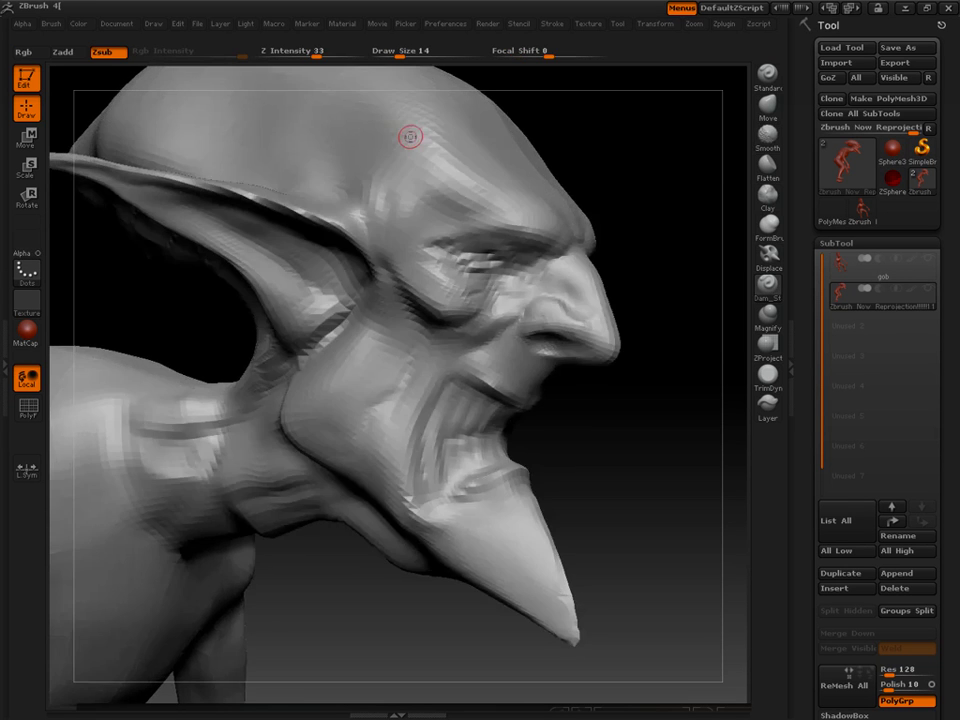
Step: Raise the mesh one subdivision level and examine the whole goblin figure from a three-quarter angle
{"action": "key", "text": "d"}
{"action": "left_click_drag", "start_coordinate": [222, 352], "coordinate": [92, 286], "text": "alt"}
{"action": "left_click_drag", "start_coordinate": [198, 374], "coordinate": [401, 574]}
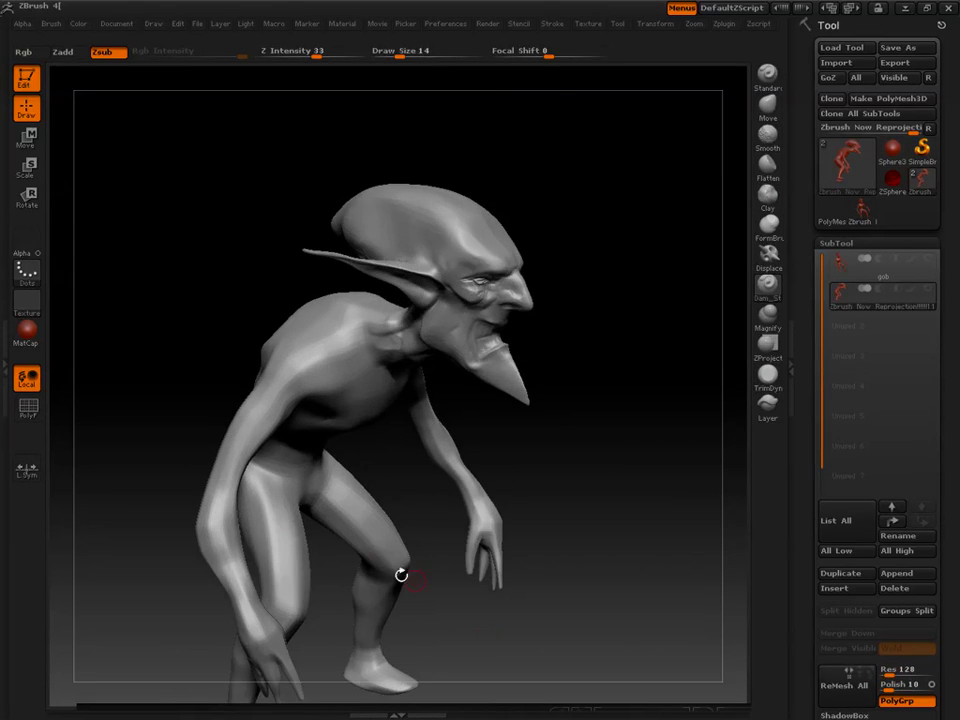
{"action": "left_click_drag", "start_coordinate": [503, 660], "coordinate": [529, 469], "text": "alt"}
{"action": "left_click_drag", "start_coordinate": [519, 552], "coordinate": [479, 547]}
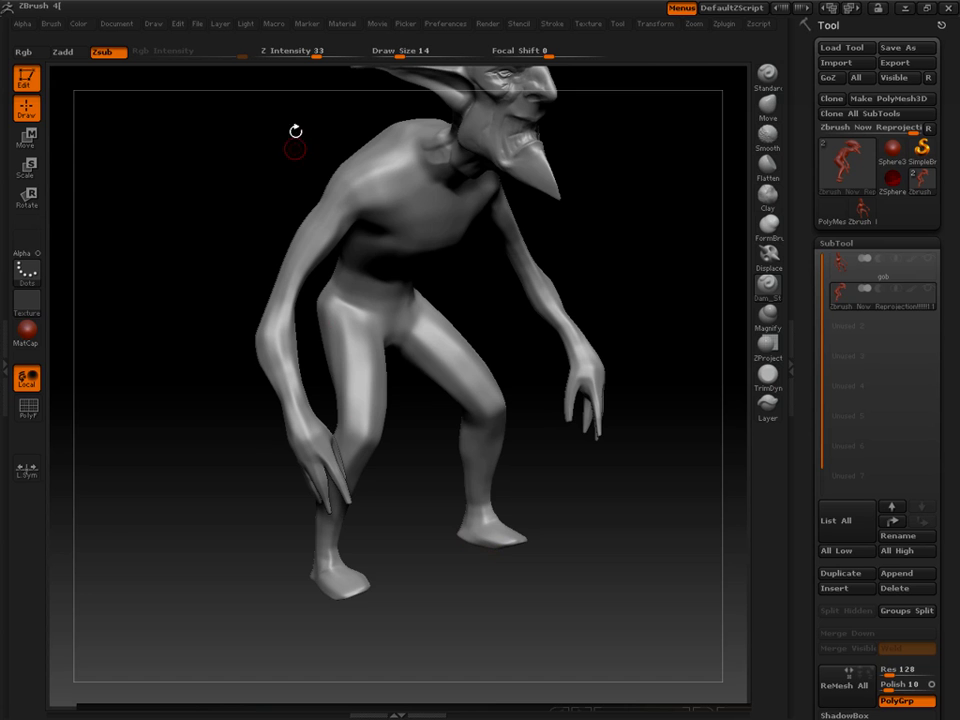
Step: Choose the Move brush with draw size 62 and face the goblin's upper body from the front
{"action": "left_click", "coordinate": [770, 103]}
{"action": "left_click_drag", "start_coordinate": [212, 152], "coordinate": [323, 193]}
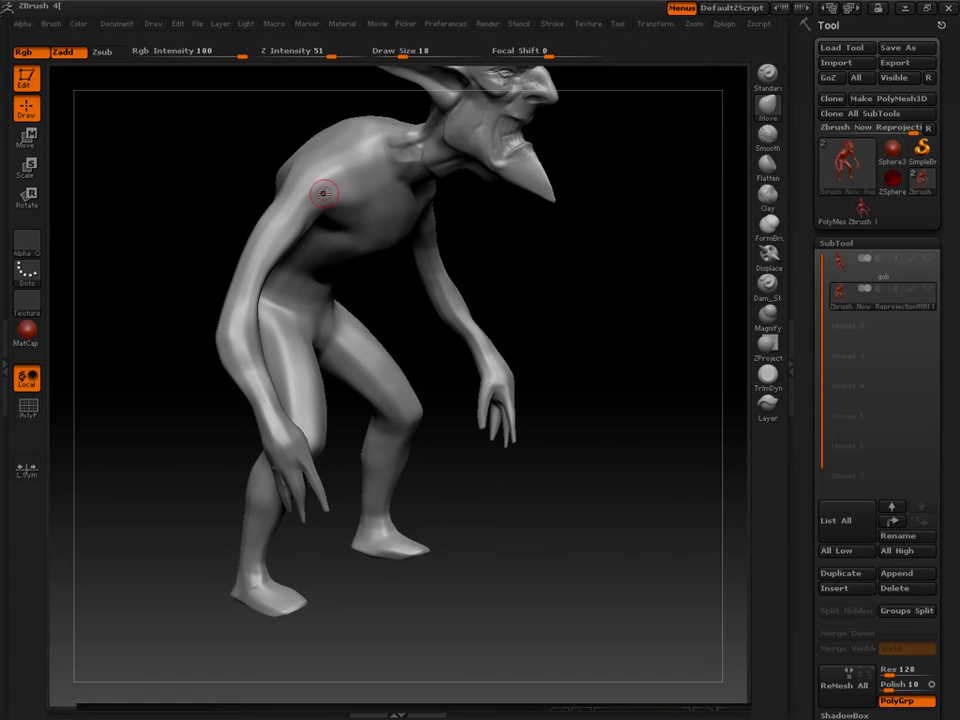
{"action": "key", "text": "bracketright"}
{"action": "key", "text": "bracketright"}
{"action": "mouse_move", "coordinate": [205, 156]}
{"action": "left_mouse_down"}
{"action": "mouse_move", "coordinate": [252, 140]}
{"action": "mouse_move", "coordinate": [390, 210]}
{"action": "mouse_move", "coordinate": [360, 193]}
{"action": "mouse_move", "coordinate": [311, 203]}
{"action": "mouse_move", "coordinate": [171, 107]}
{"action": "left_mouse_up"}
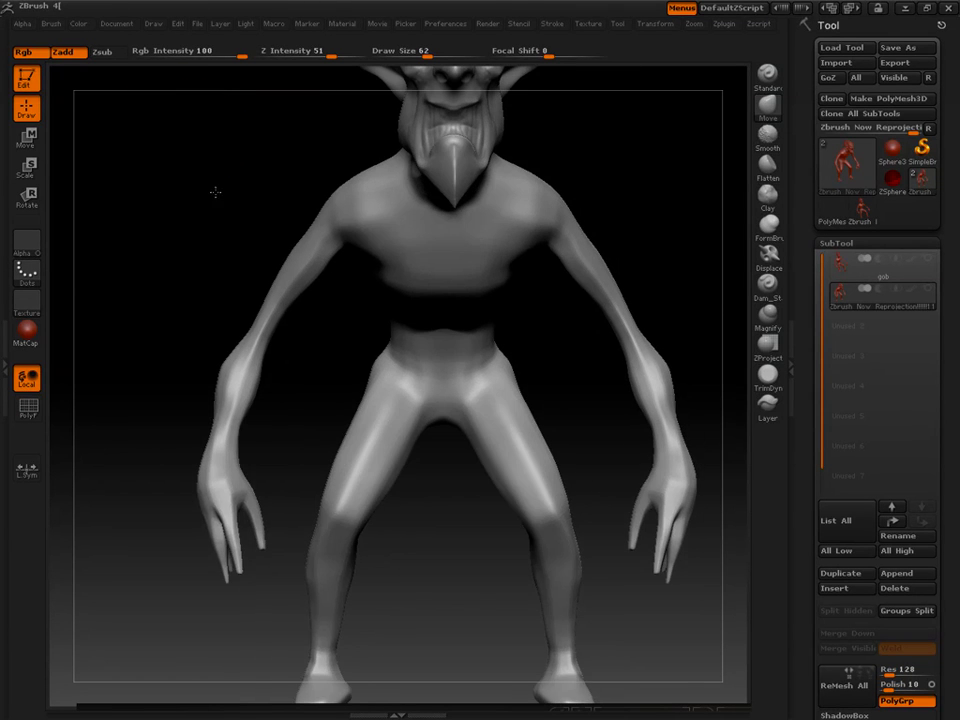
{"action": "left_click_drag", "start_coordinate": [214, 193], "coordinate": [289, 221]}
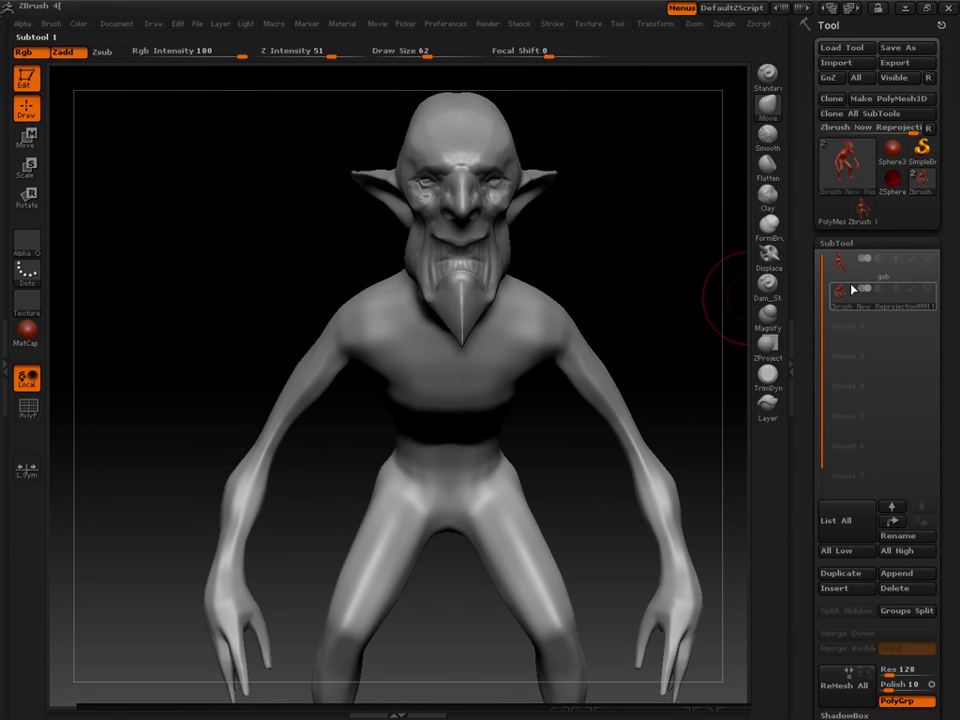
Step: Inspect the body's wireframe while stepping between subdivision levels, and hide the wireframe in side view
{"action": "mouse_move", "coordinate": [843, 298]}
{"action": "key", "text": "shift+f"}
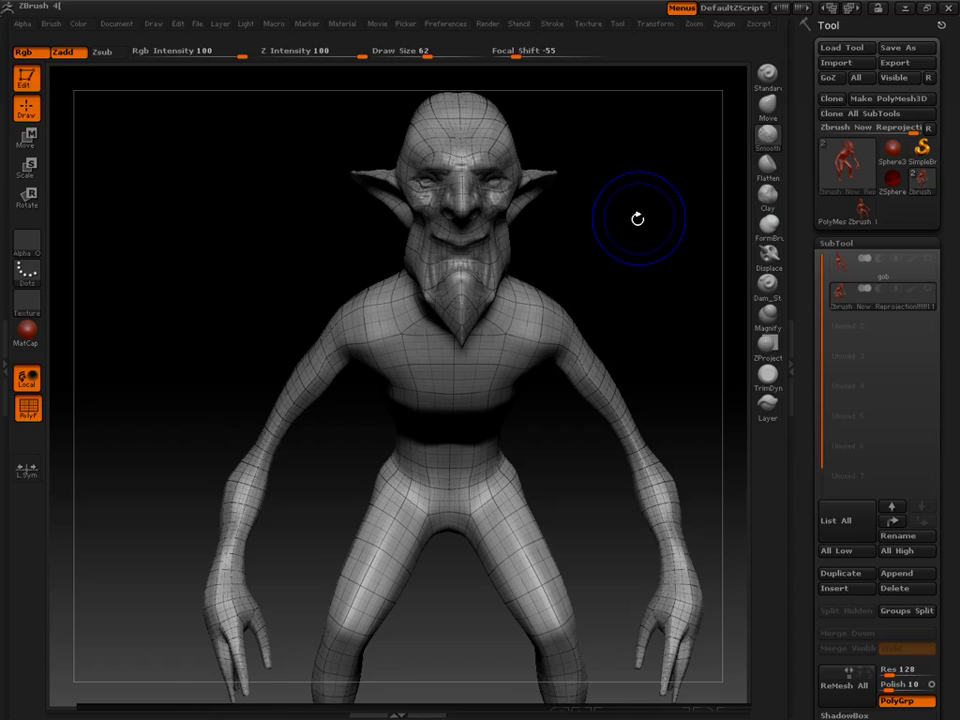
{"action": "key", "text": "shift+d"}
{"action": "key", "text": "d"}
{"action": "key", "text": "shift+d"}
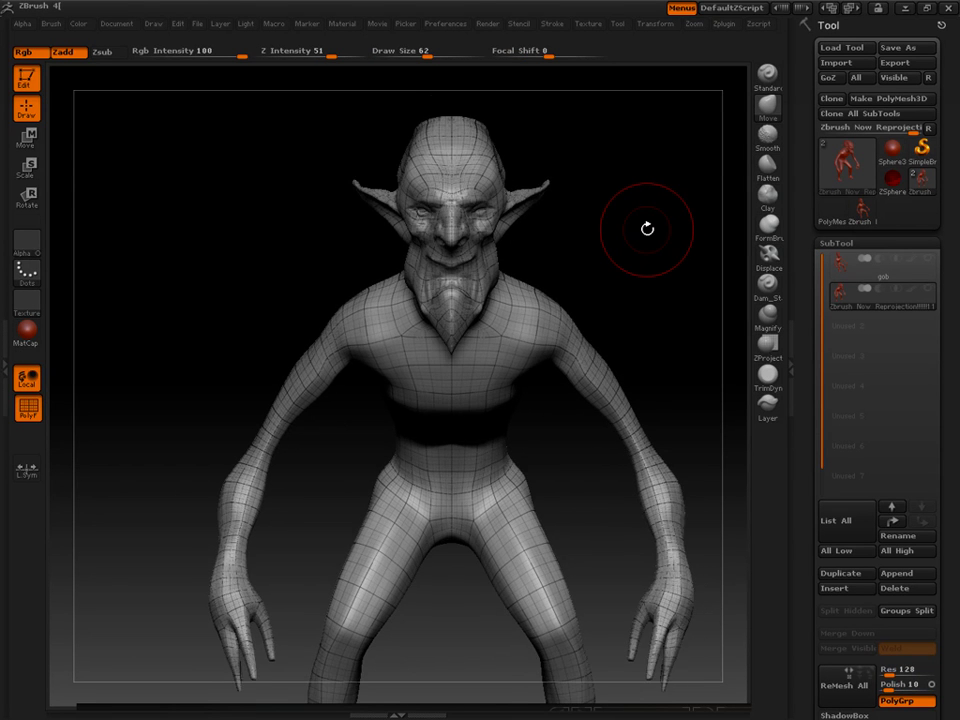
{"action": "key", "text": "d"}
{"action": "left_click_drag", "start_coordinate": [656, 237], "coordinate": [592, 345]}
{"action": "key", "text": "shift+f"}
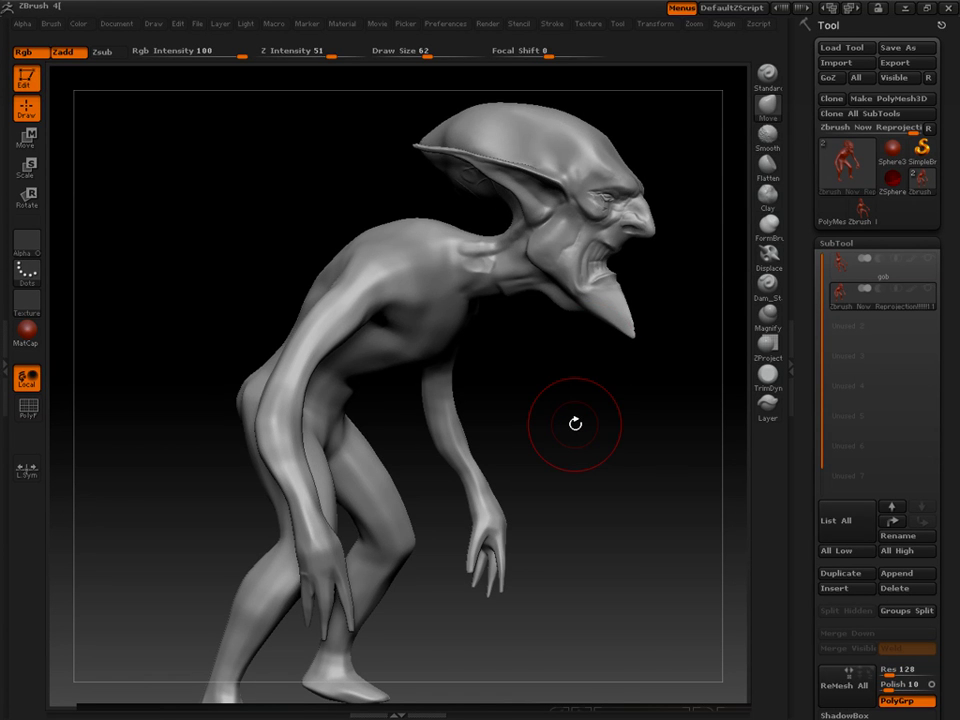
Step: Step the goblin down to its blocky low-poly level and back up to compare the subdivision levels in side view
{"action": "key", "text": "shift+d"}
{"action": "key", "text": "shift+d"}
{"action": "key", "text": "shift+d"}
{"action": "key", "text": "shift+d"}
{"action": "key", "text": "d"}
{"action": "key", "text": "d"}
{"action": "key", "text": "d"}
{"action": "key", "text": "shift+d"}
{"action": "key", "text": "shift+d"}
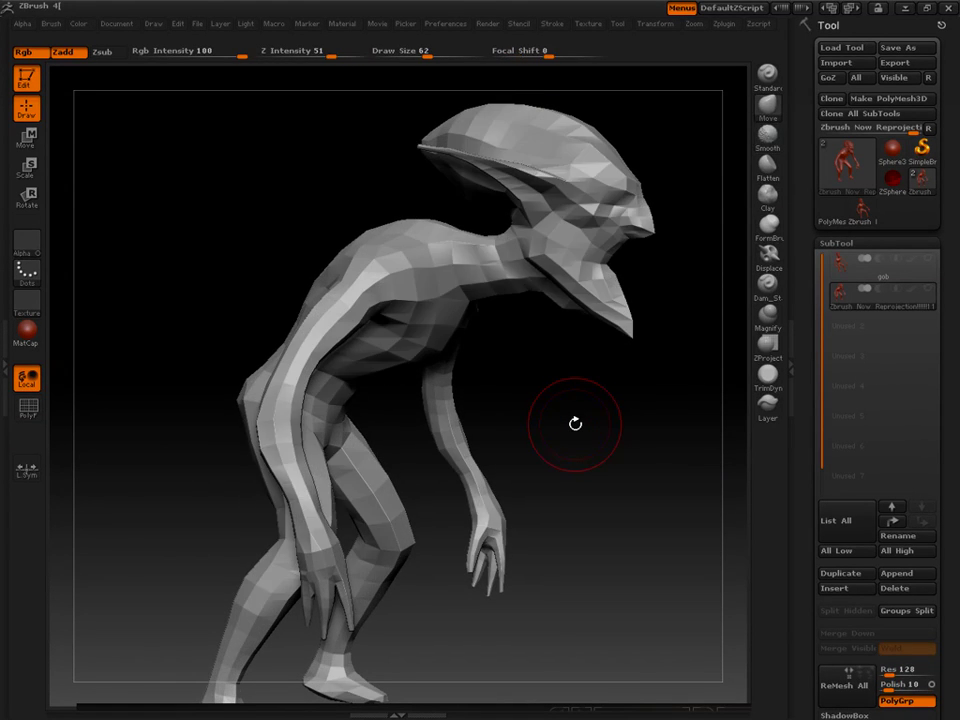
{"action": "key", "text": "d"}
{"action": "key", "text": "d"}
Step: Bring up the open application windows to switch away from ZBrush
{"action": "key", "text": "alt+Tab"}
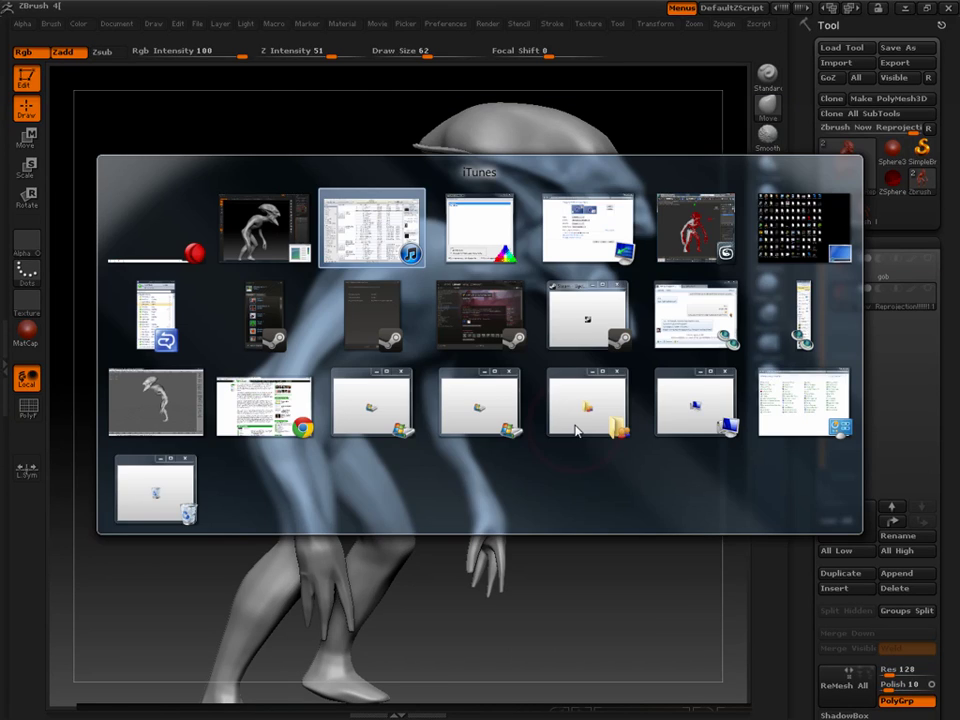